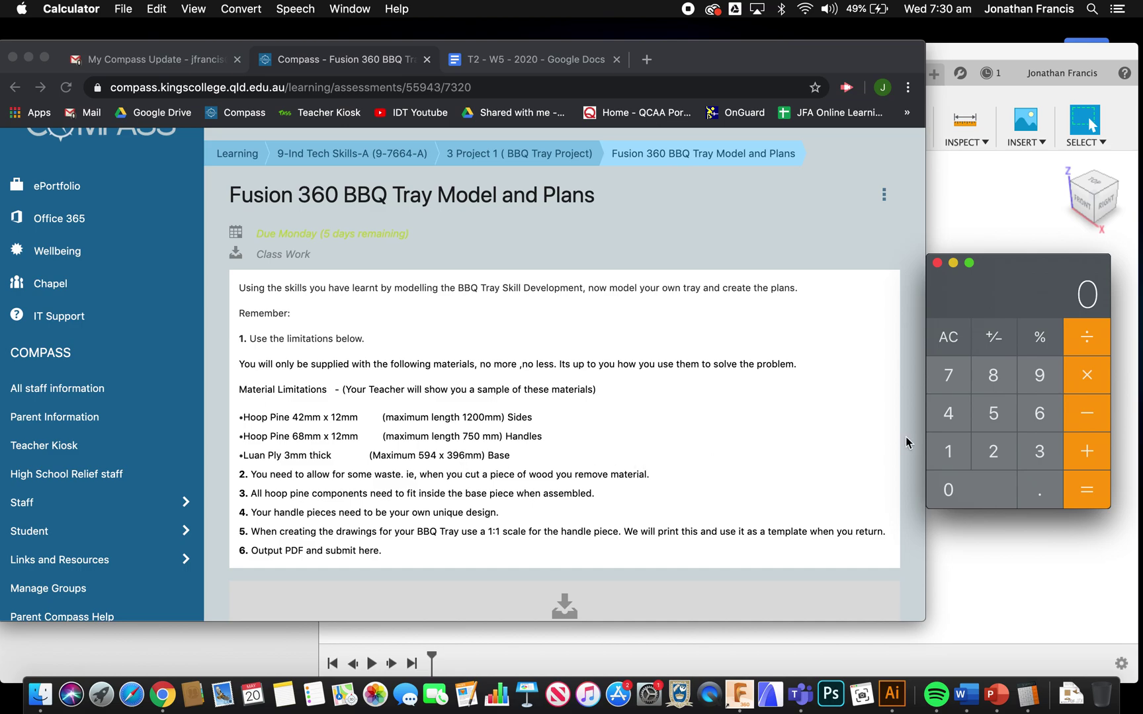
Step: Calculate half of the 750 mm maximum handle length
click(948, 378)
click(994, 413)
click(977, 493)
click(1090, 342)
click(996, 457)
click(1089, 490)
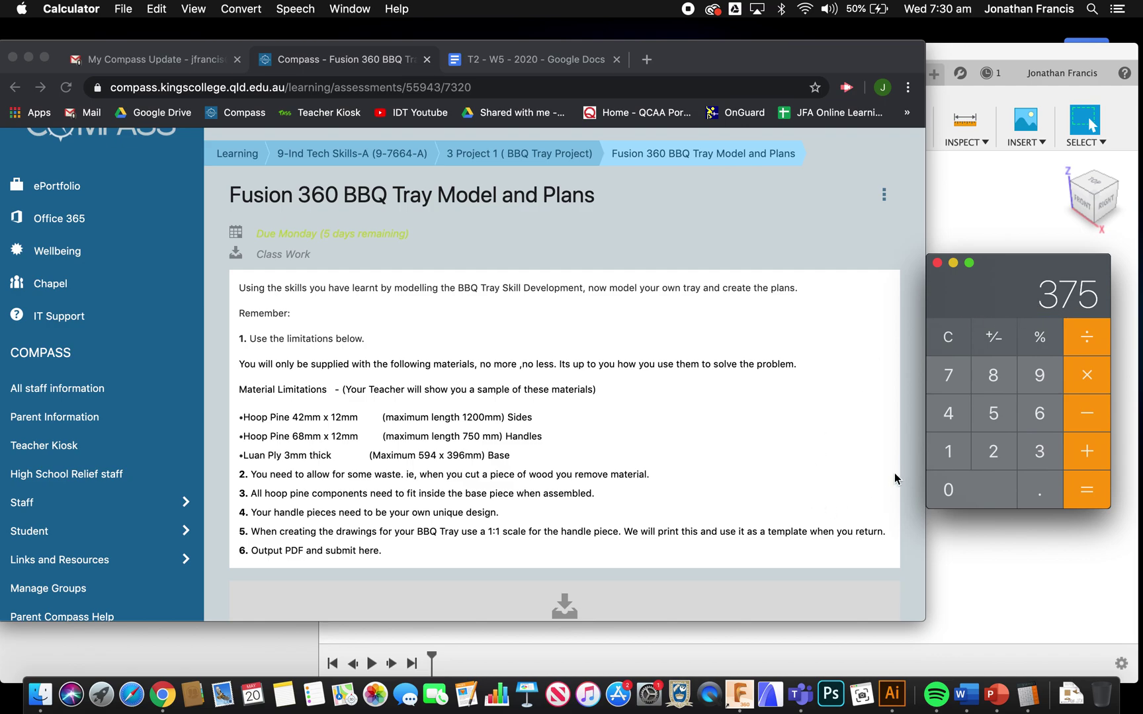
Step: Switch to Fusion 360 and save the untitled design as HANDLE TUTORIAL in the BBQ Tray folder
click(984, 553)
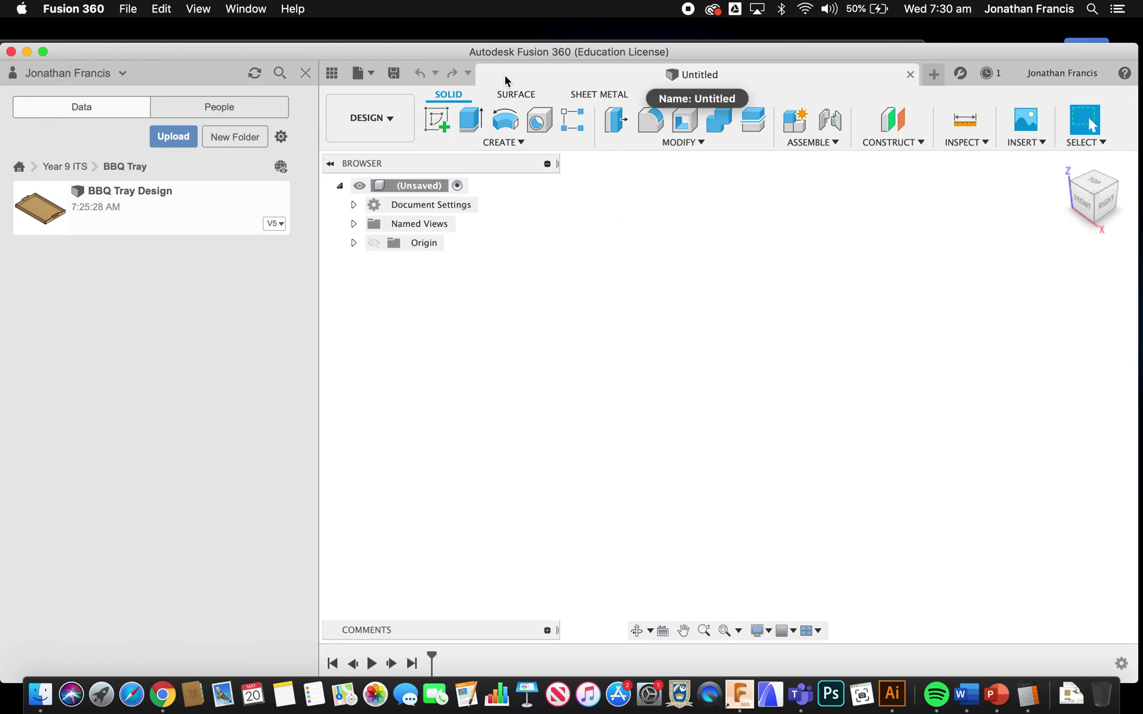
click(394, 73)
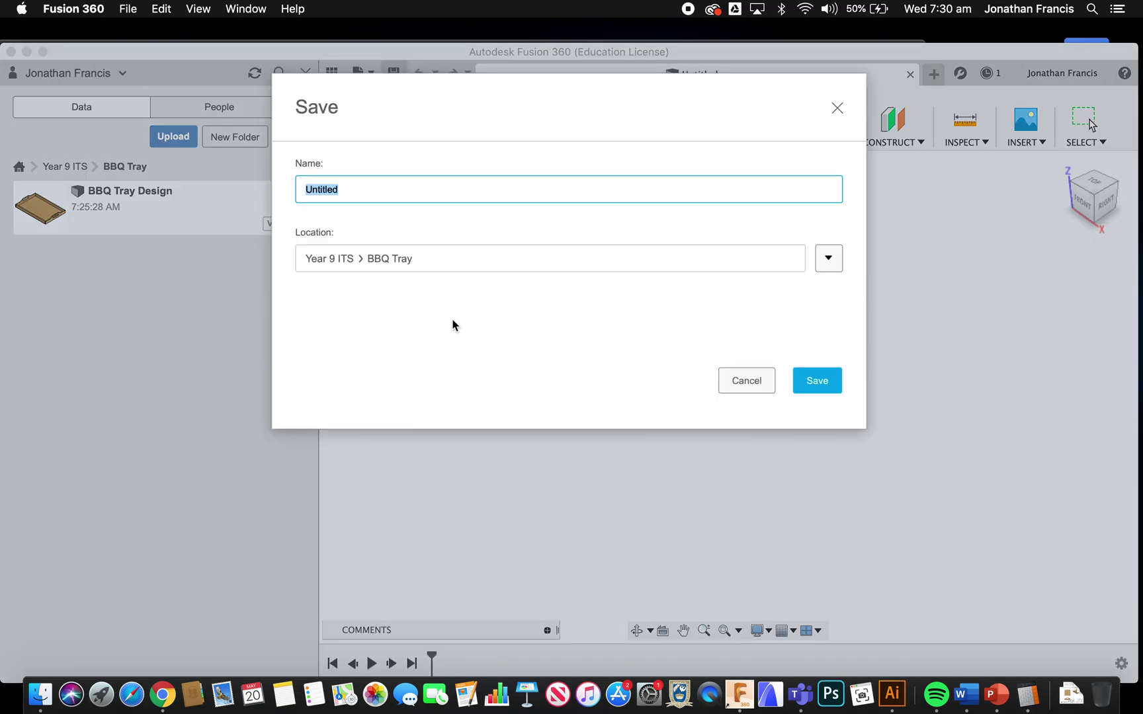
text(HANDLE TUTORIAL)
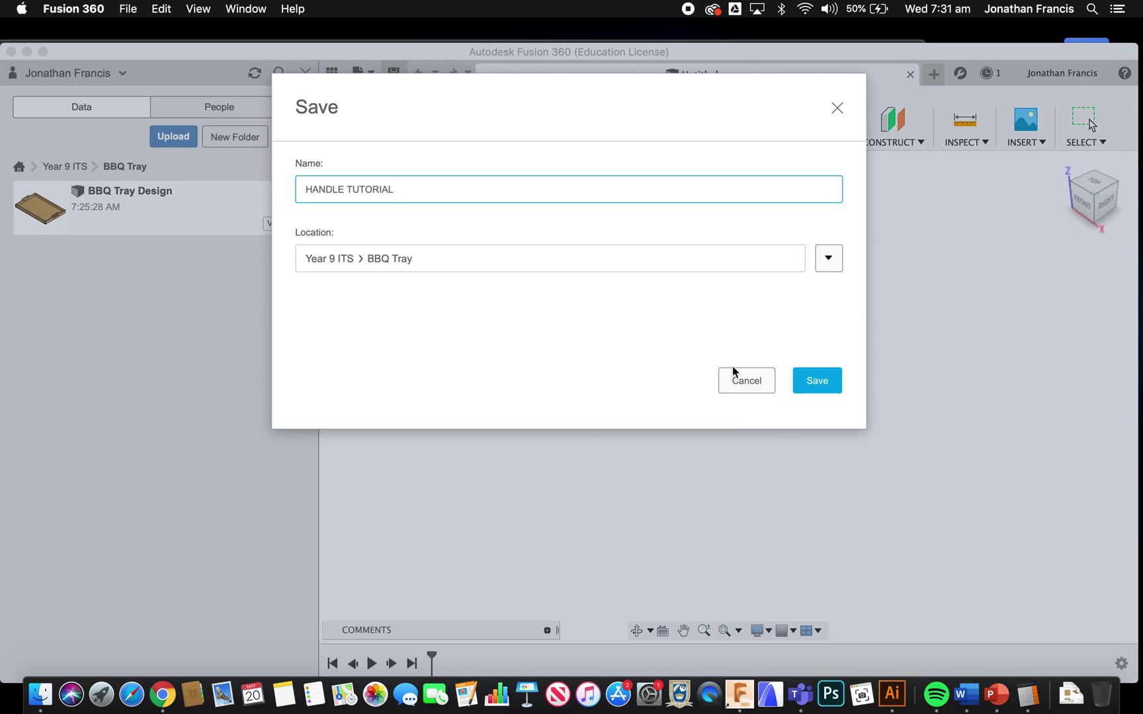
click(818, 383)
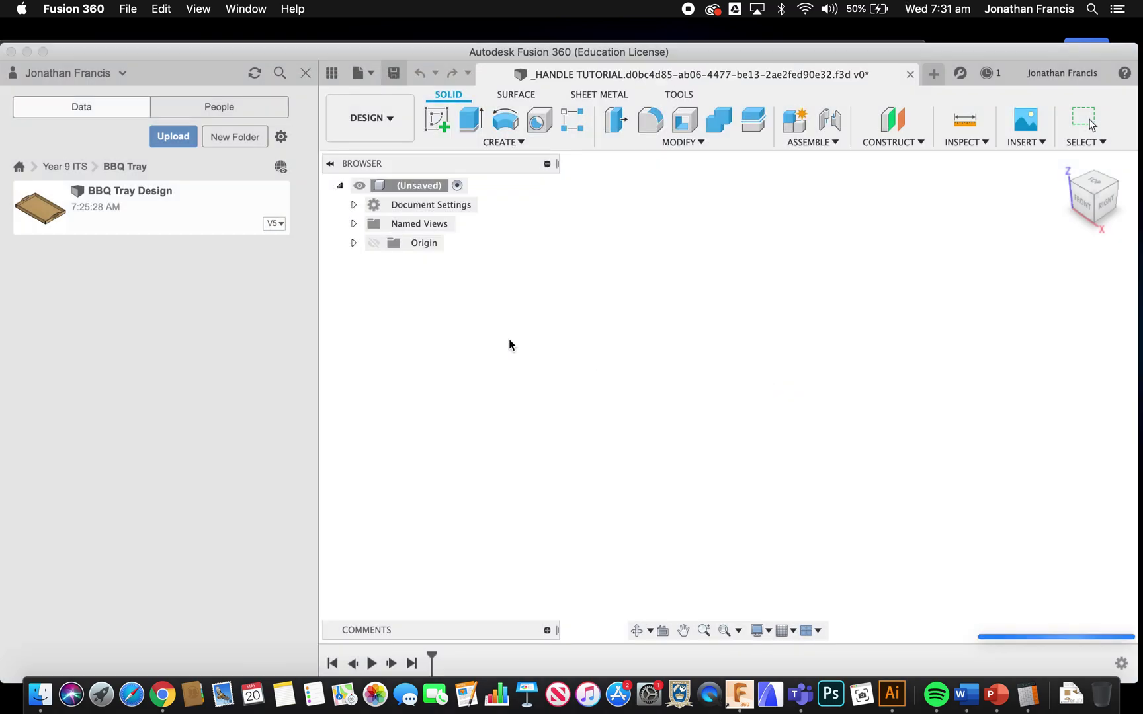
Step: On the Right origin plane, sketch a rectangle 370 mm wide and 68 mm high with one corner at the origin
click(439, 136)
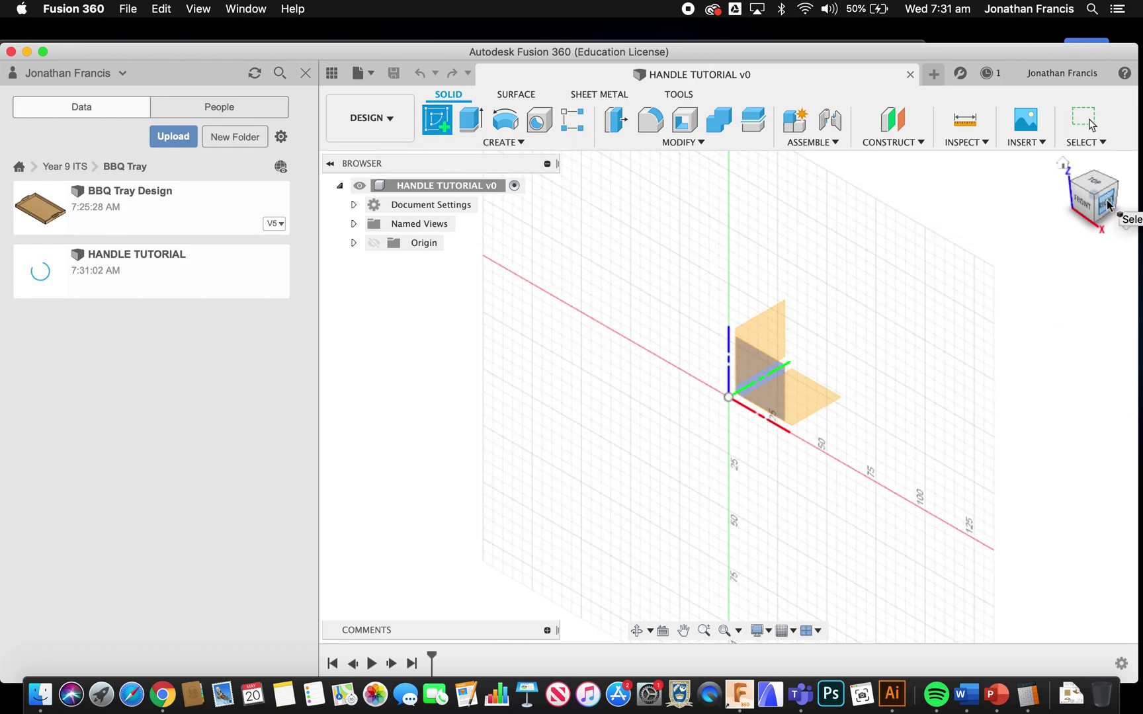
click(1108, 207)
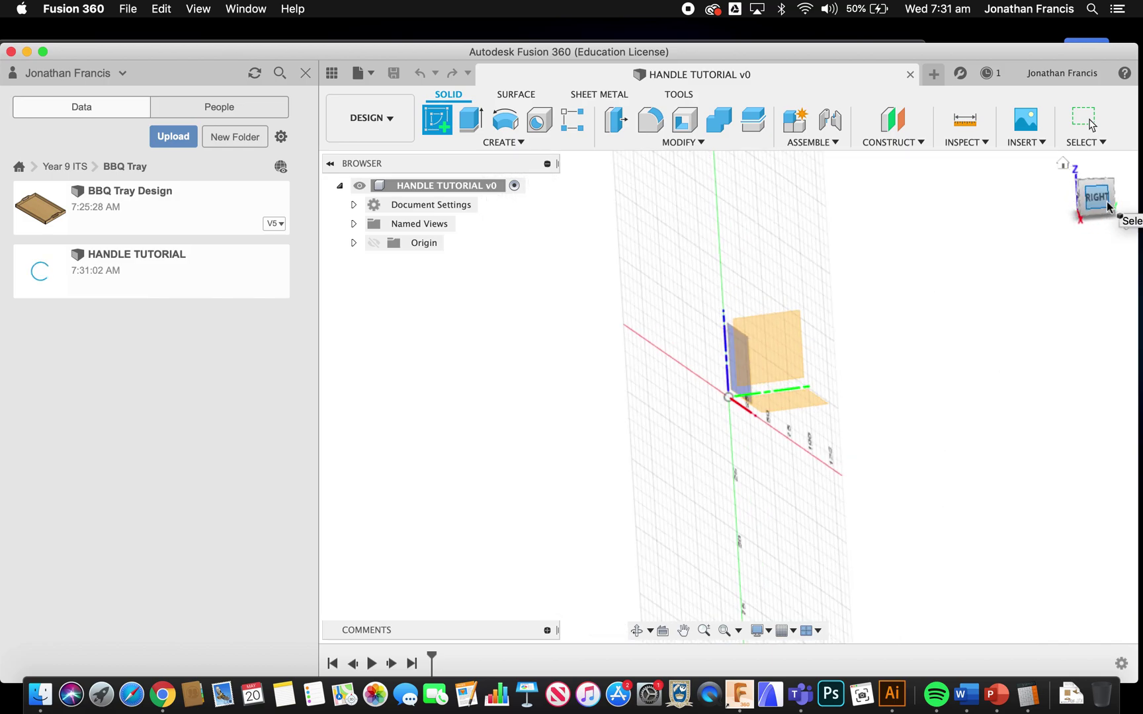
click(734, 397)
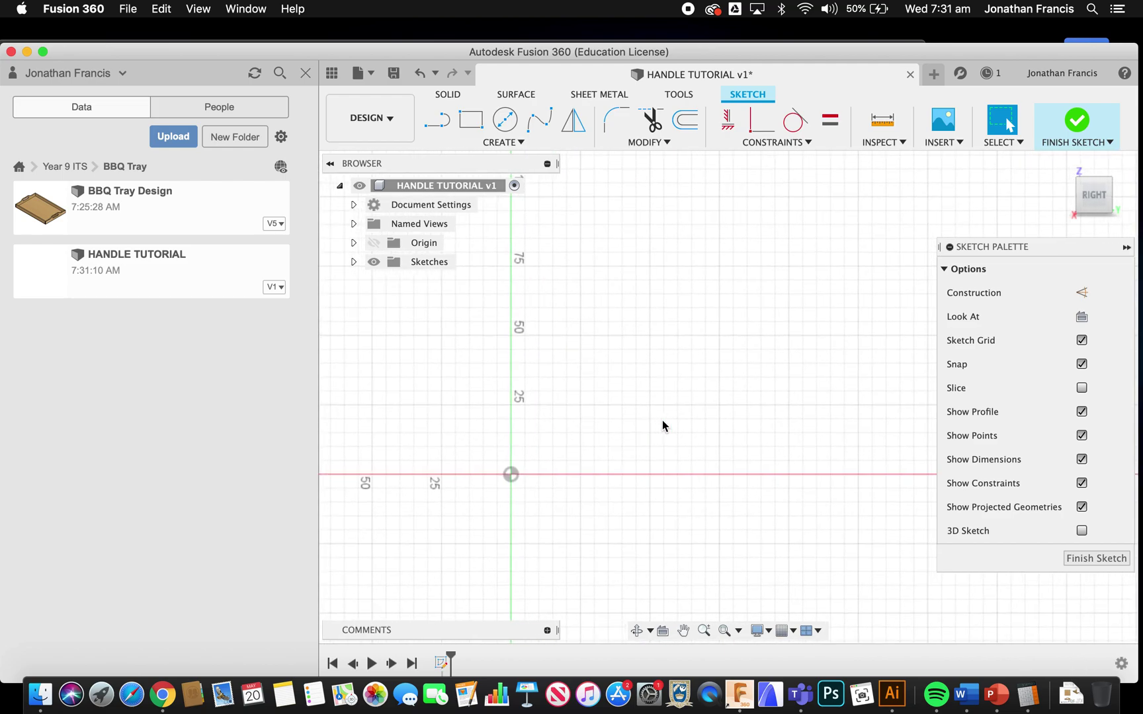
key(r)
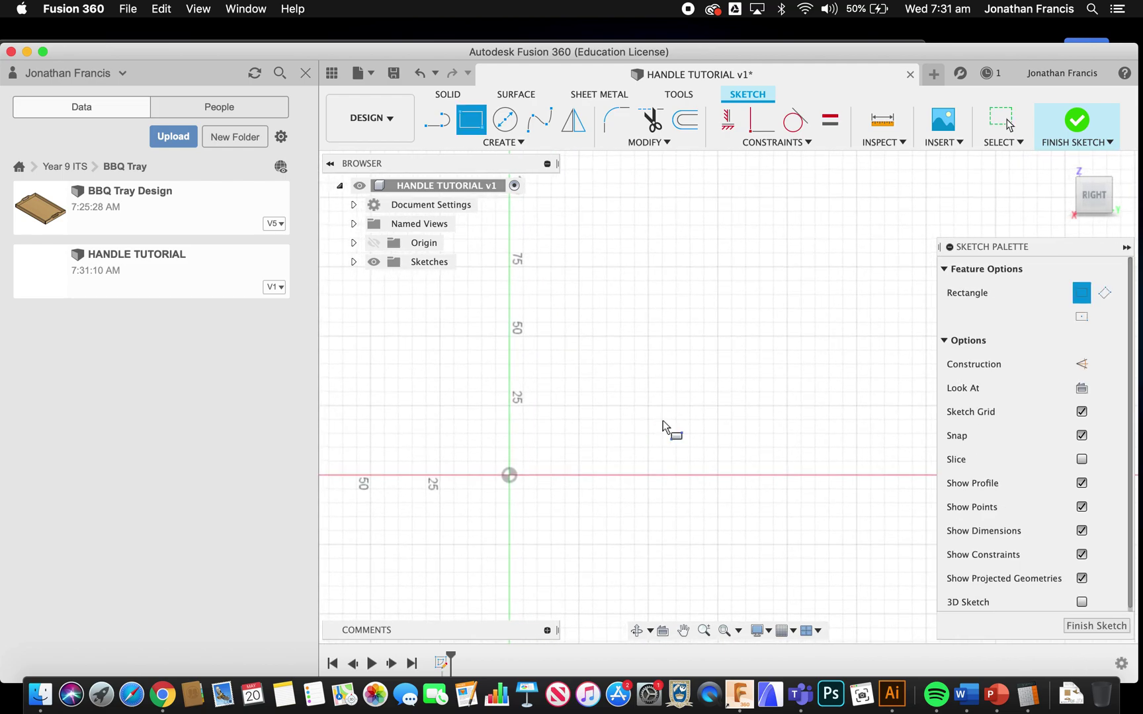
click(510, 475)
text(68)
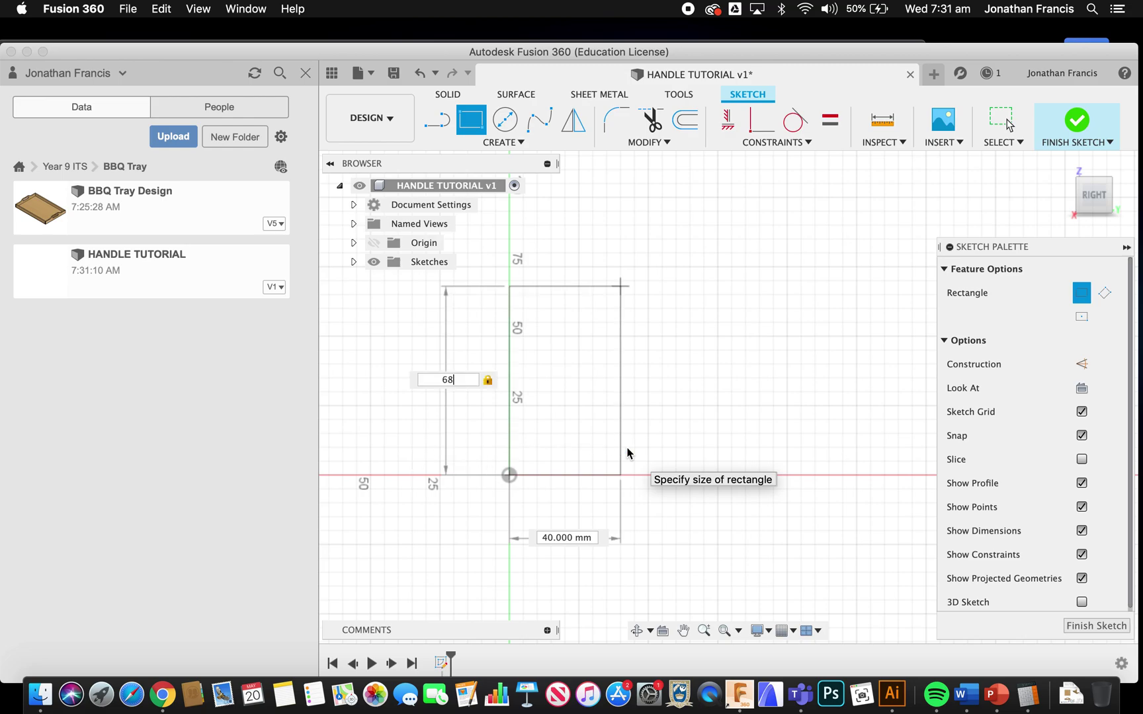
key(Tab)
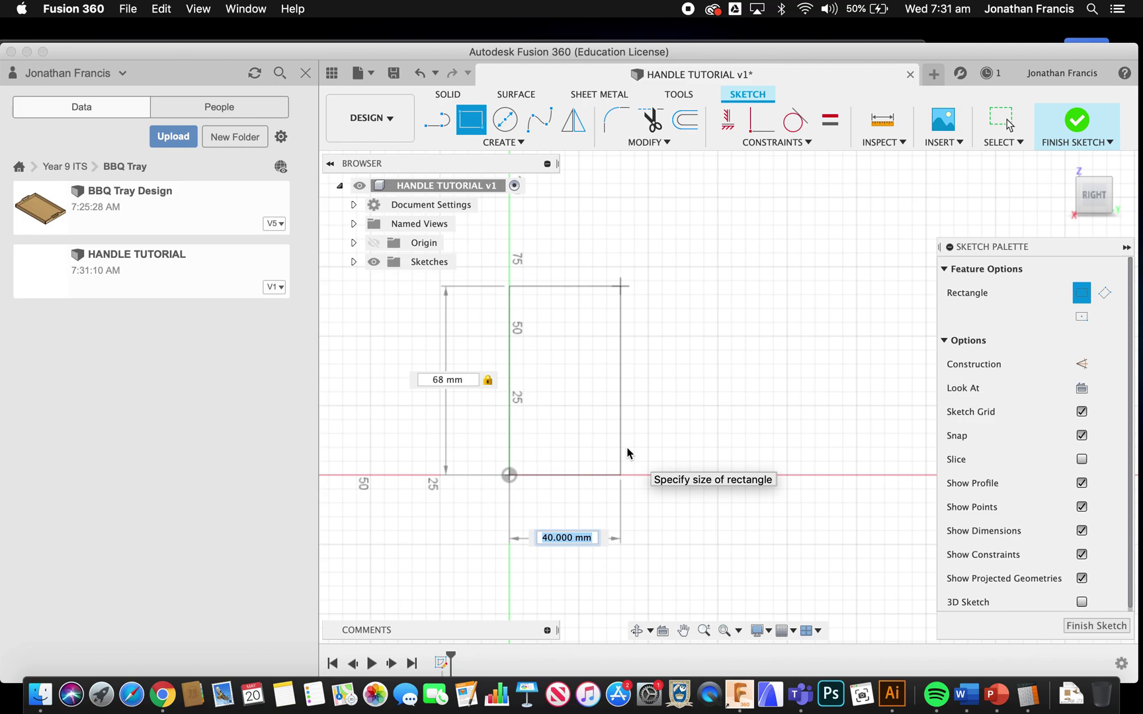
text(370)
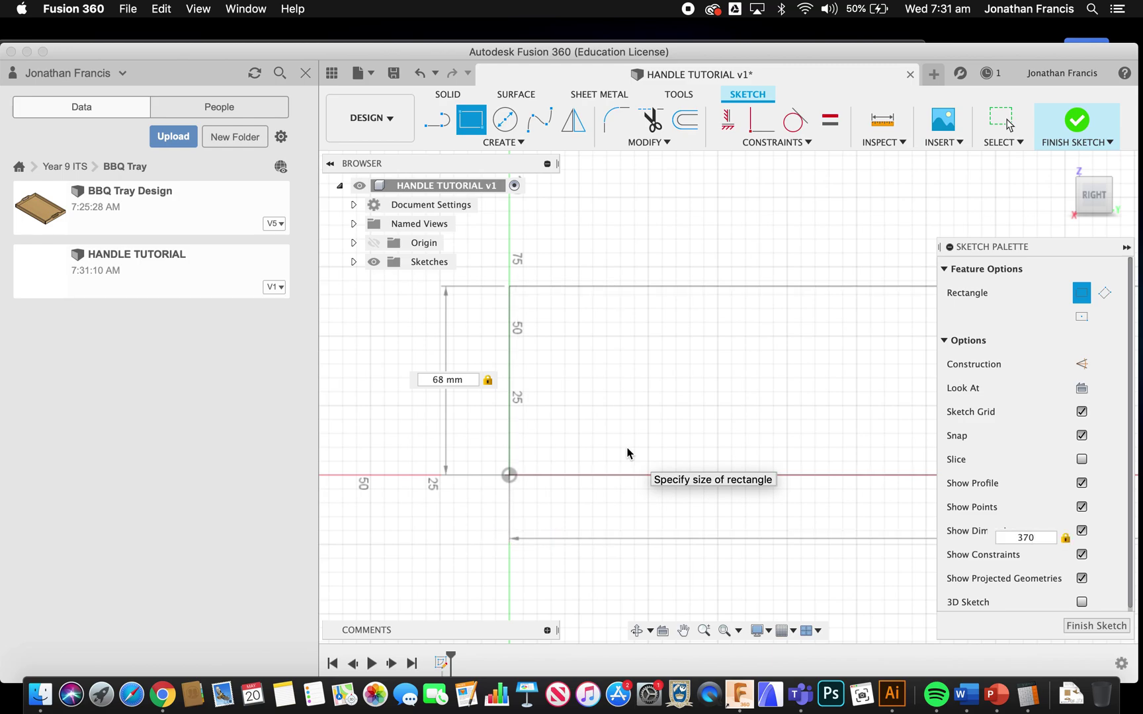
scroll(627, 453, down, 5)
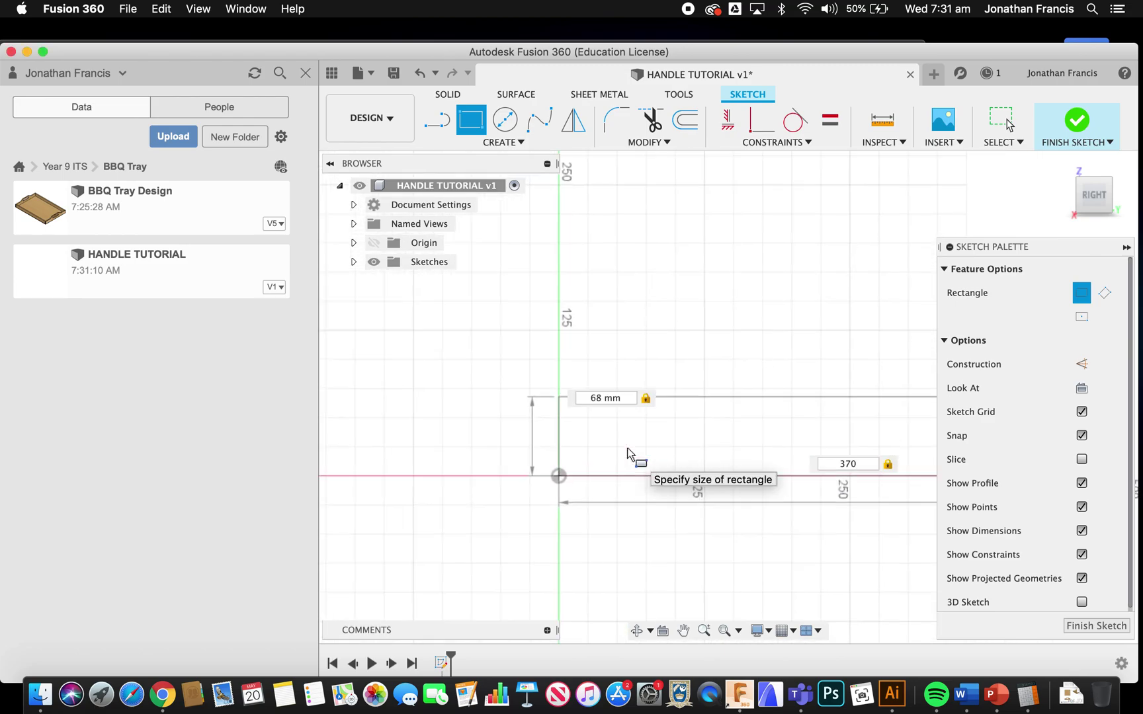
scroll(625, 455, down, 2)
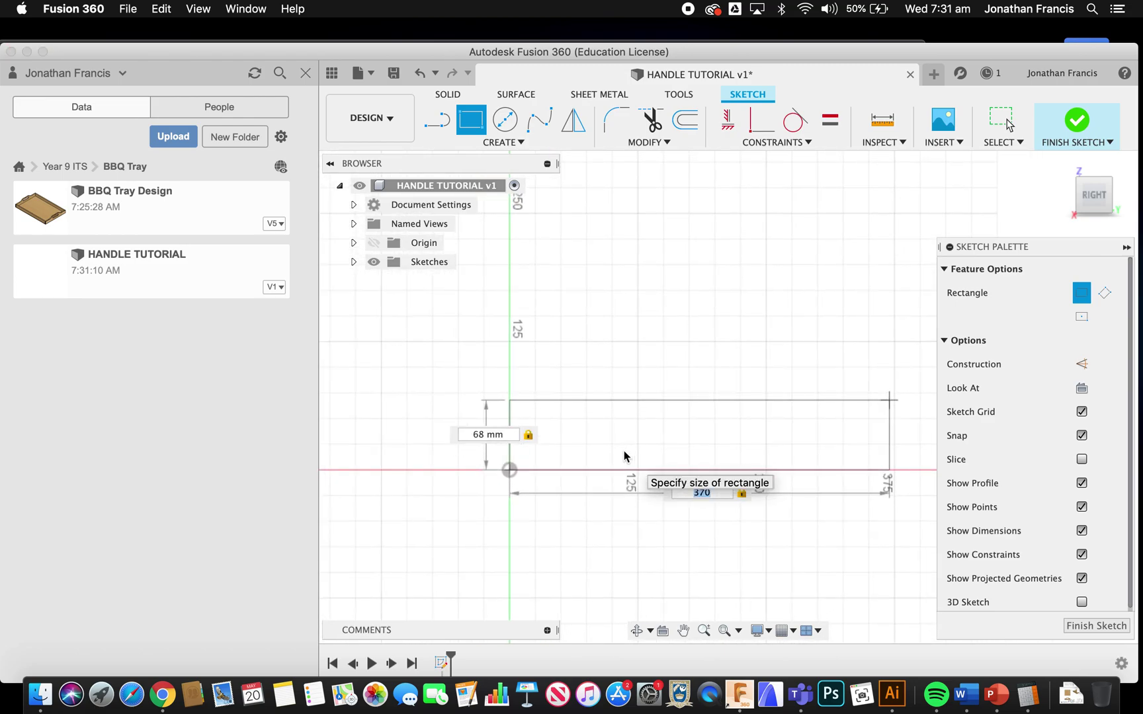
key(Return)
Step: Extrude the rectangle profile 12 mm as a new body
key(e)
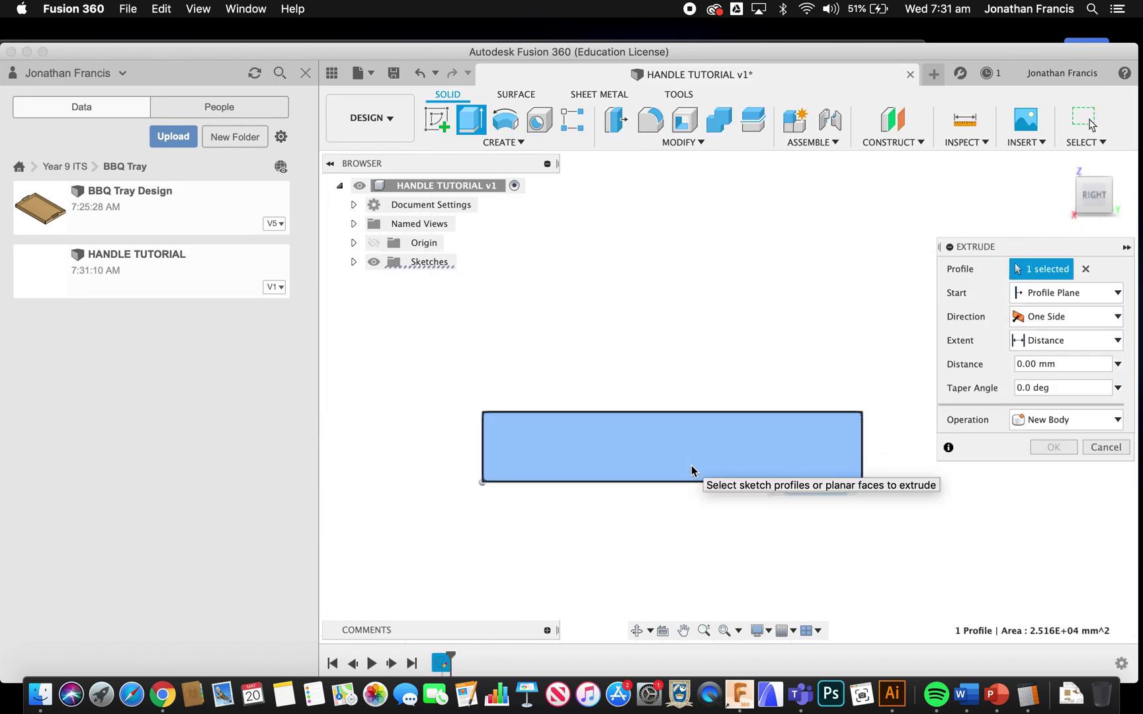
text(12)
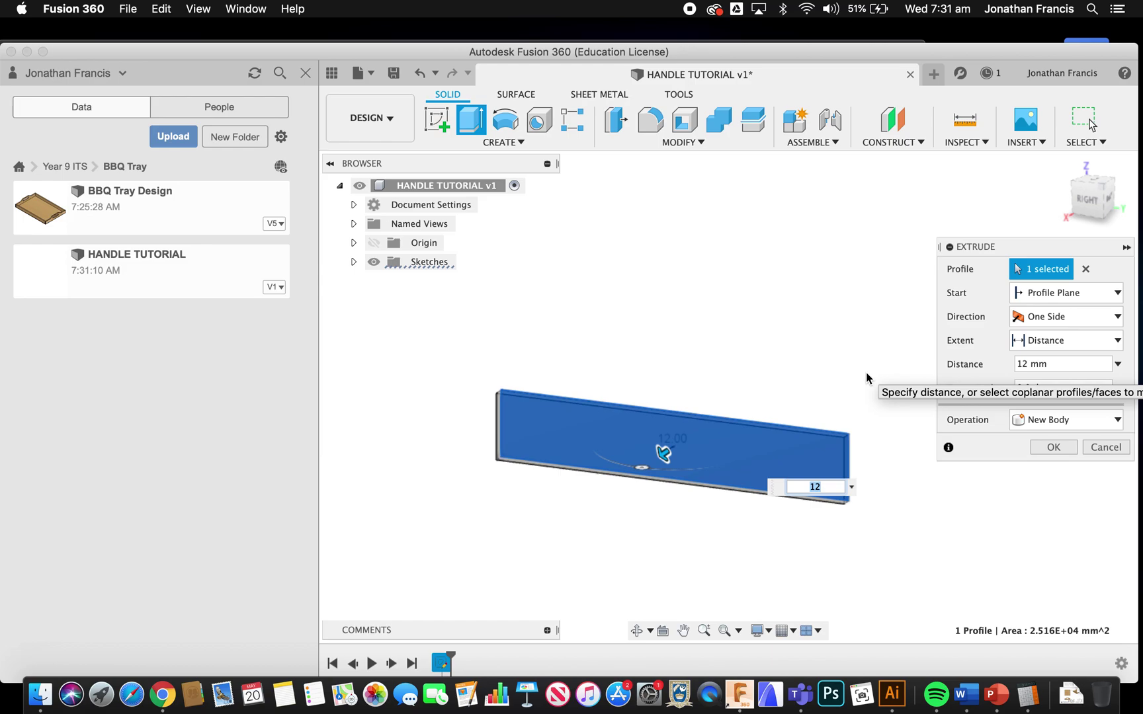
key(Return)
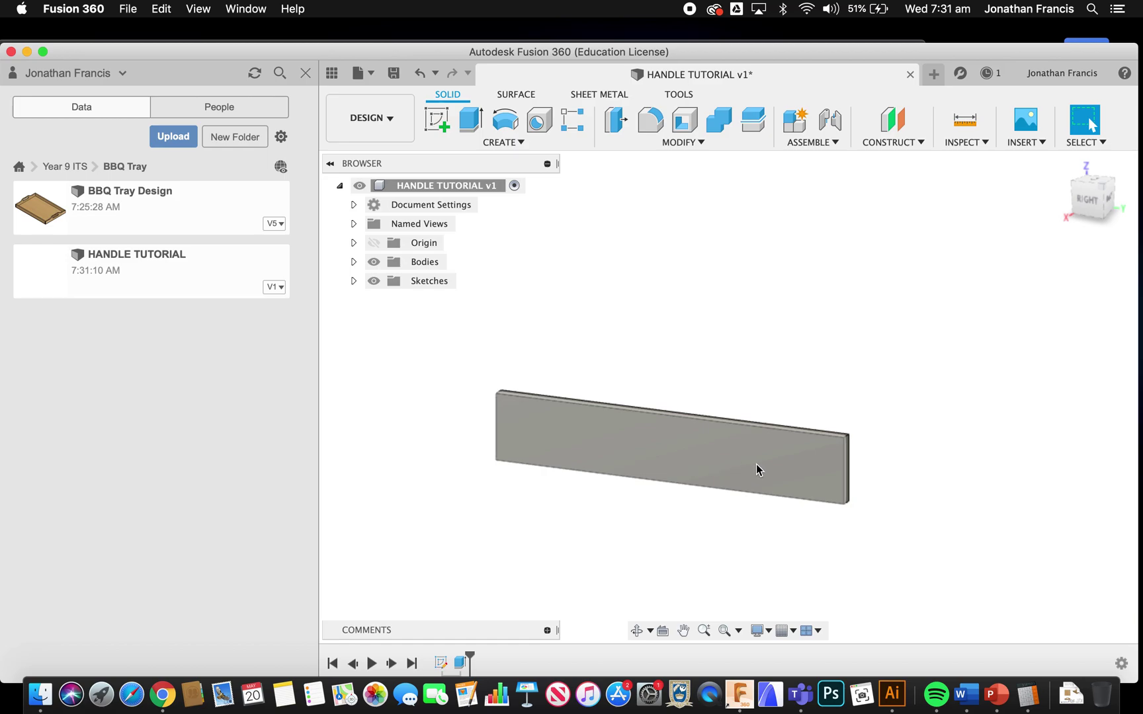
Step: On the board's large front face, sketch a full-width rectangle 42 mm high from the origin corner
click(781, 467)
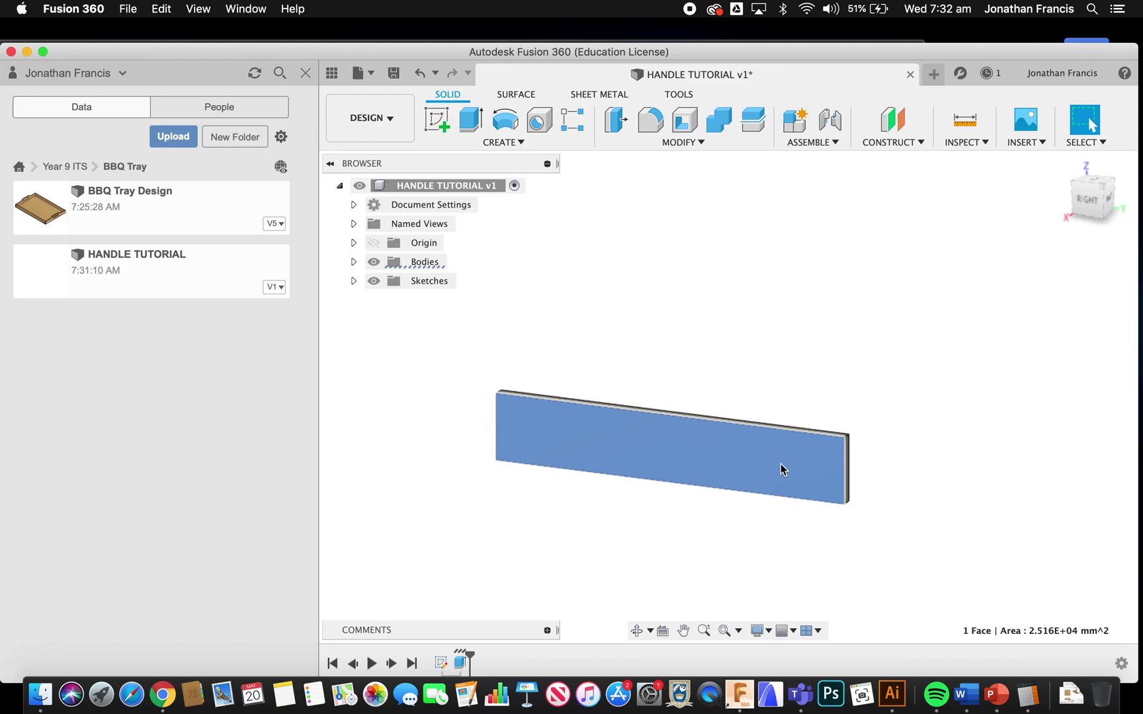
click(437, 120)
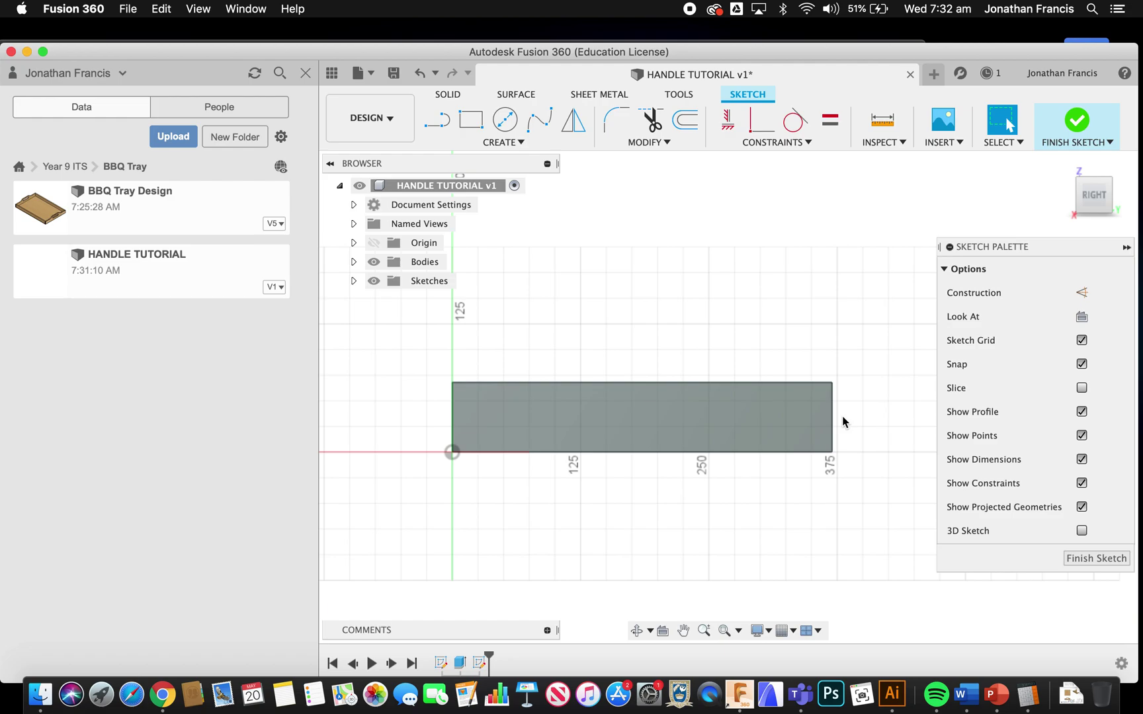
key(r)
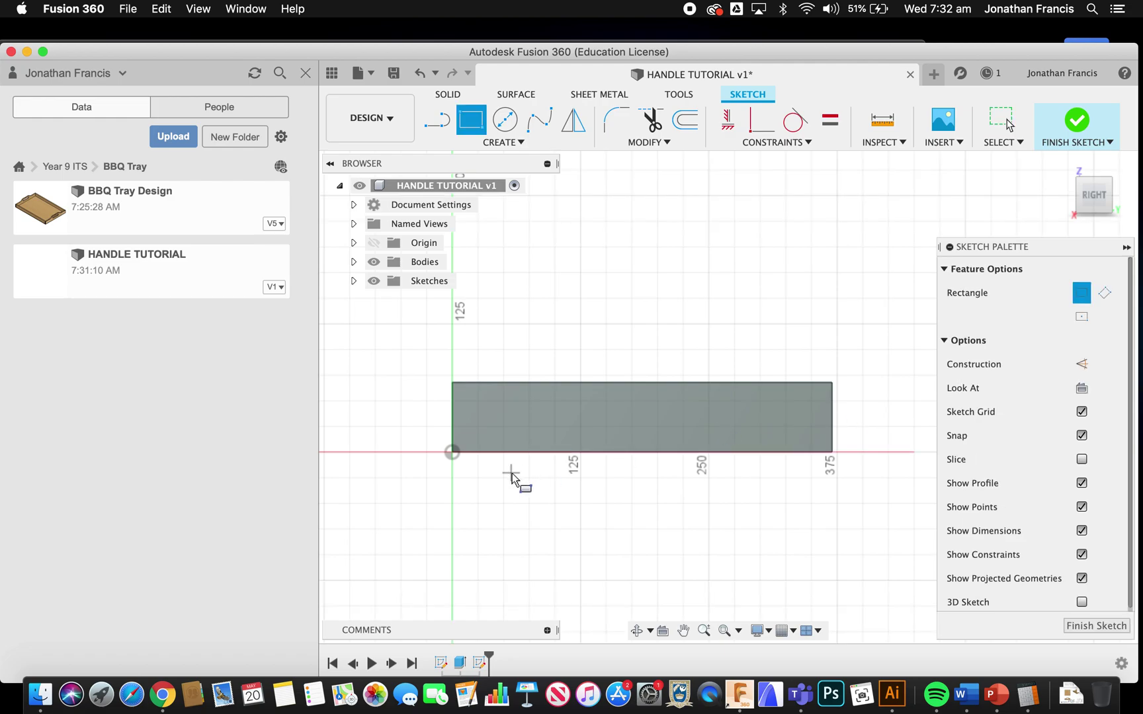
click(451, 453)
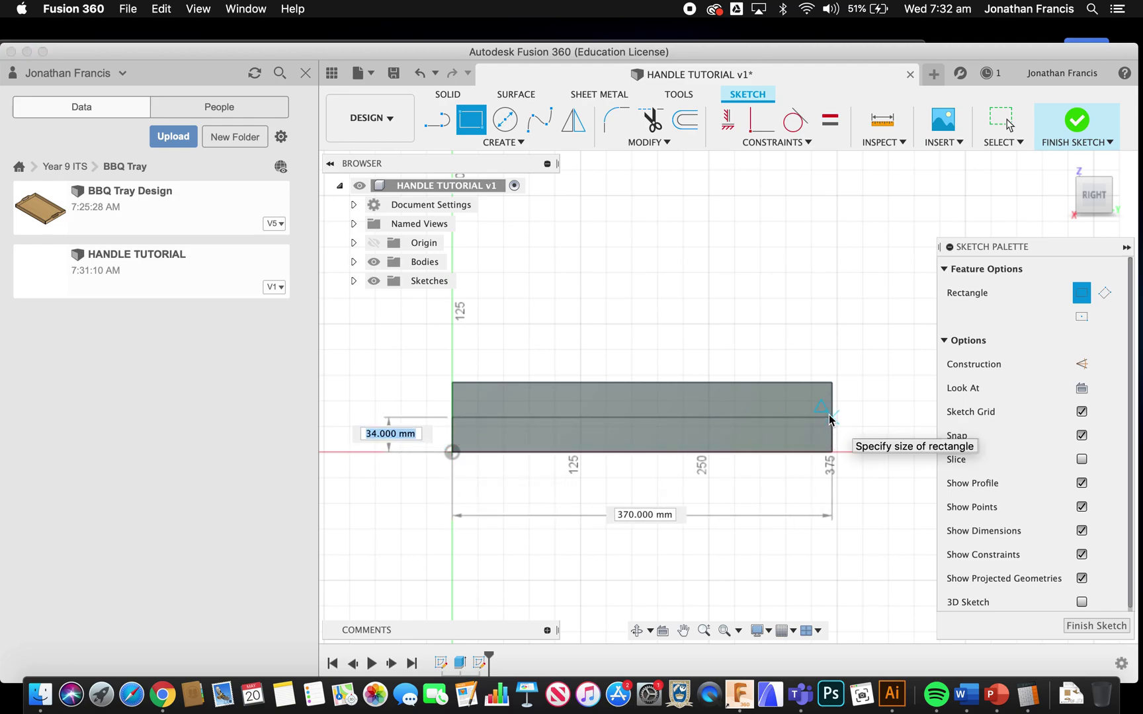
text(42)
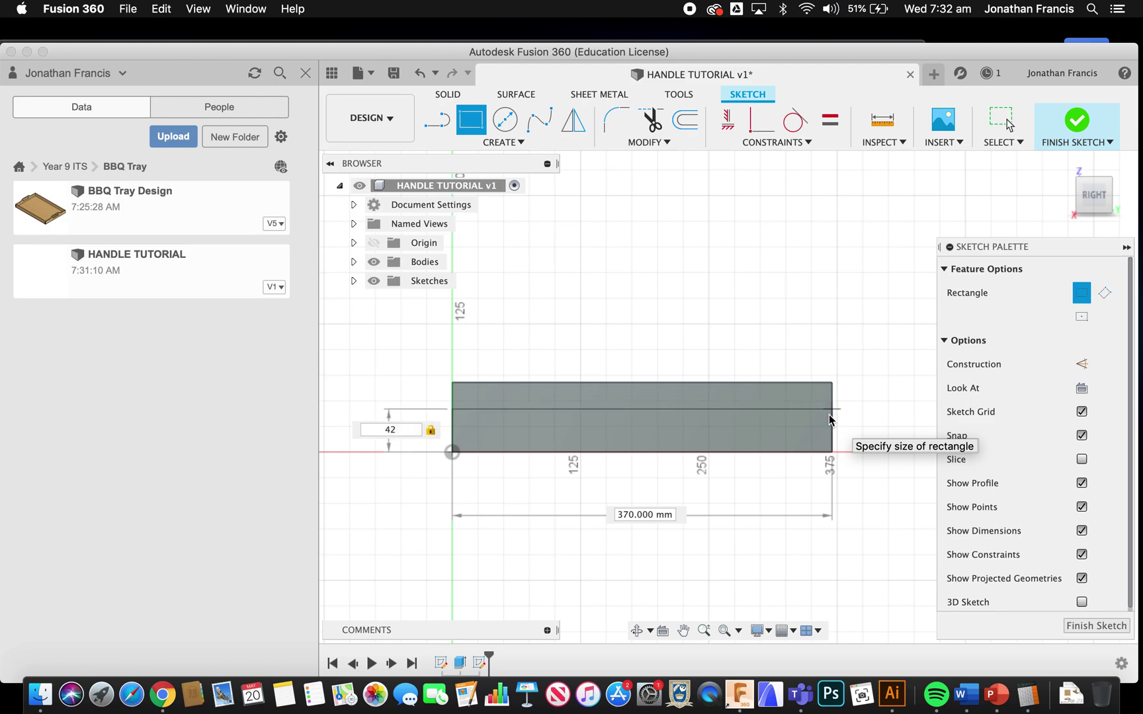
key(Return)
key(Escape)
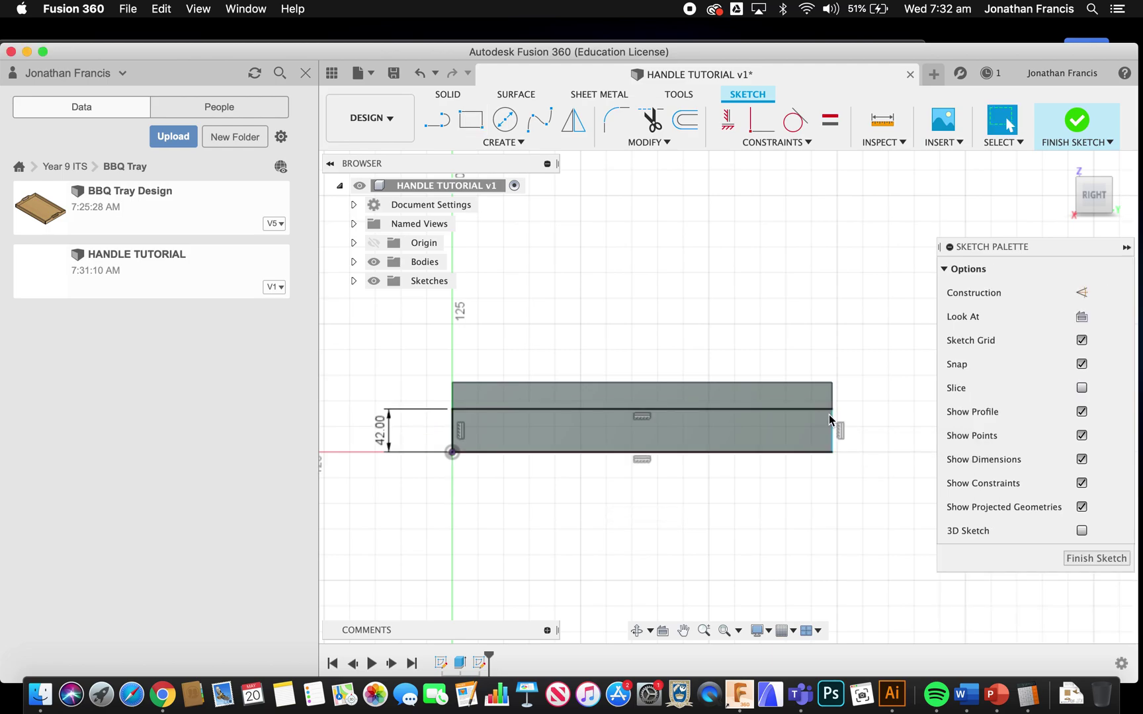
Step: Collapse the sketch palette and hide the data panel to enlarge the sketch area
scroll(700, 426, up, 2)
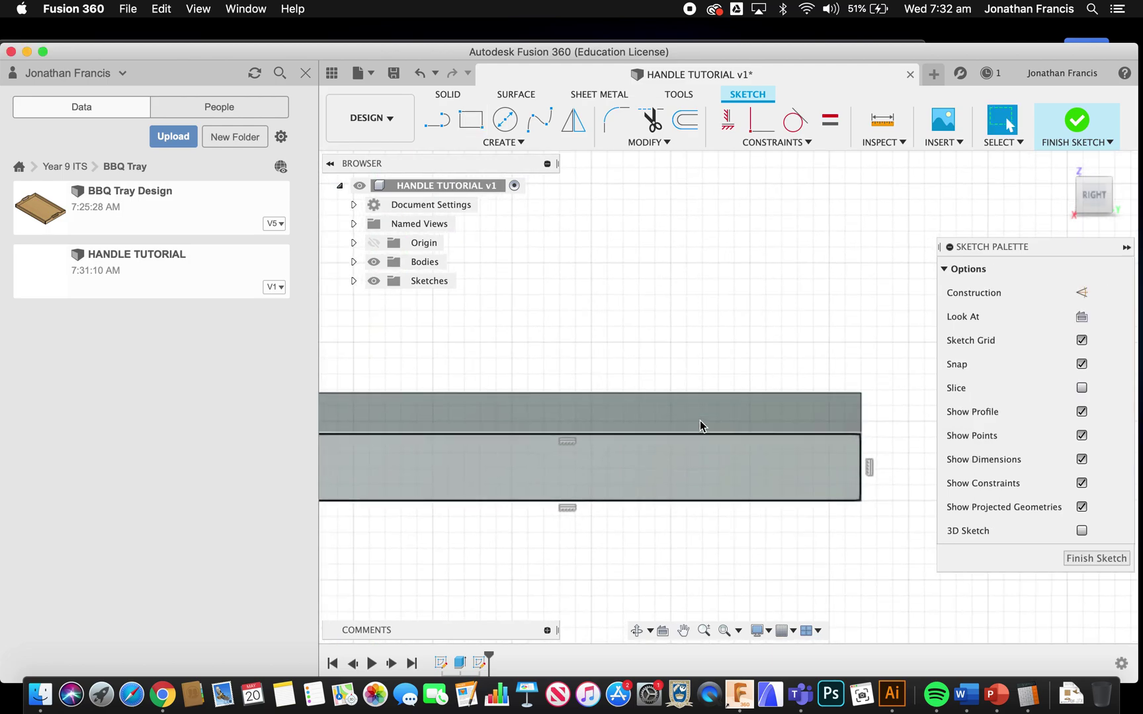
scroll(678, 444, left, 2)
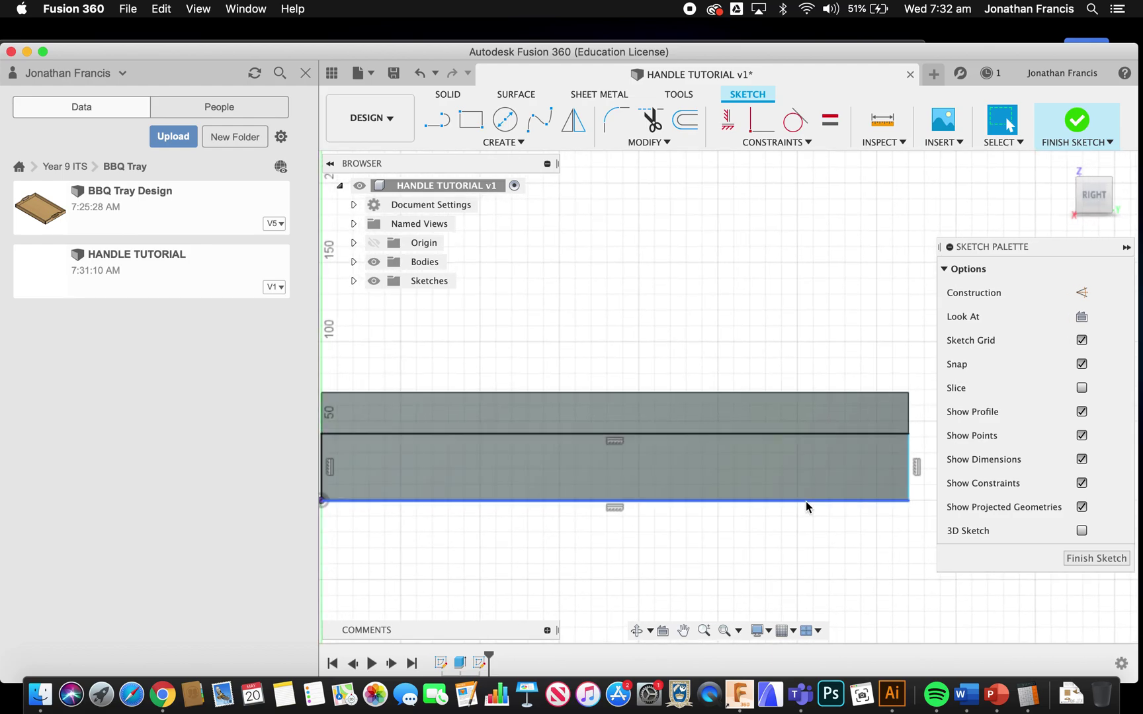
click(1126, 247)
click(305, 72)
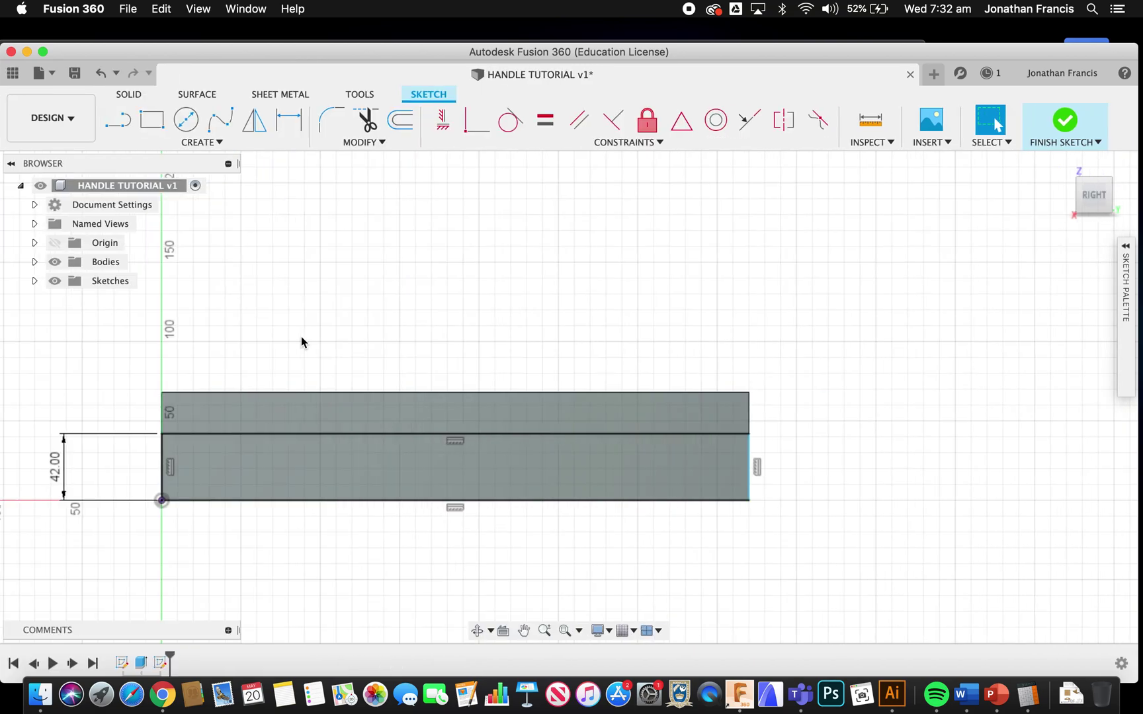
scroll(416, 372, left, 3)
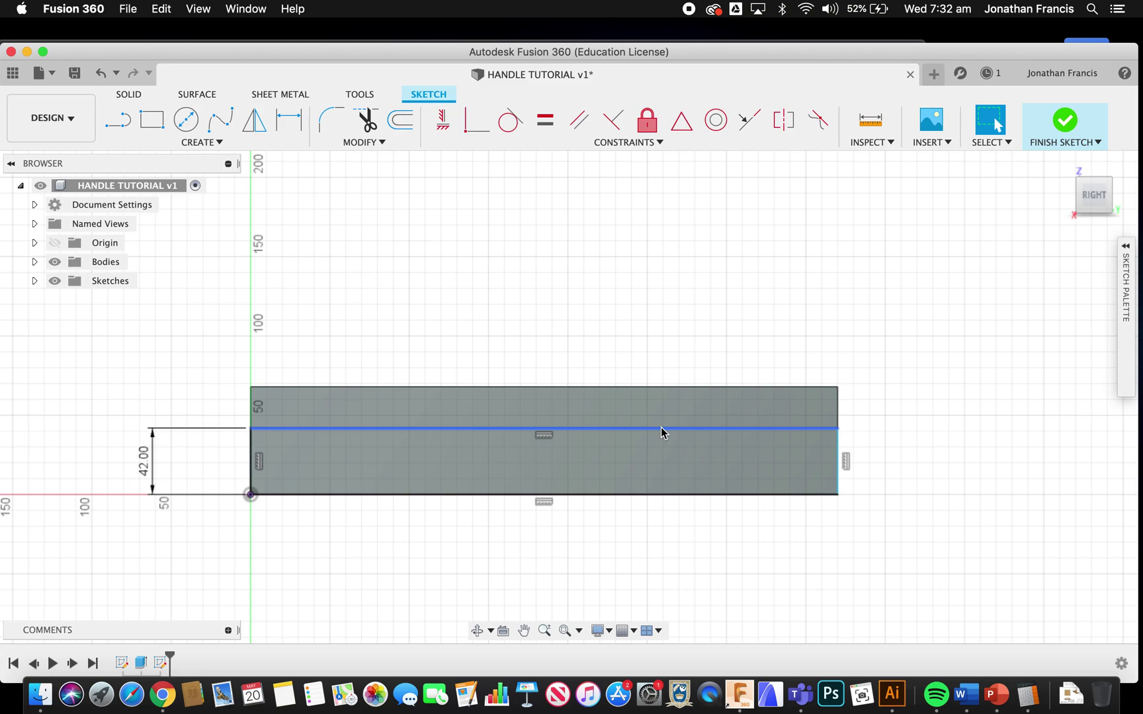
Step: Draw a vertical line from the midpoint of the board's upper edge to its lower edge
key(l)
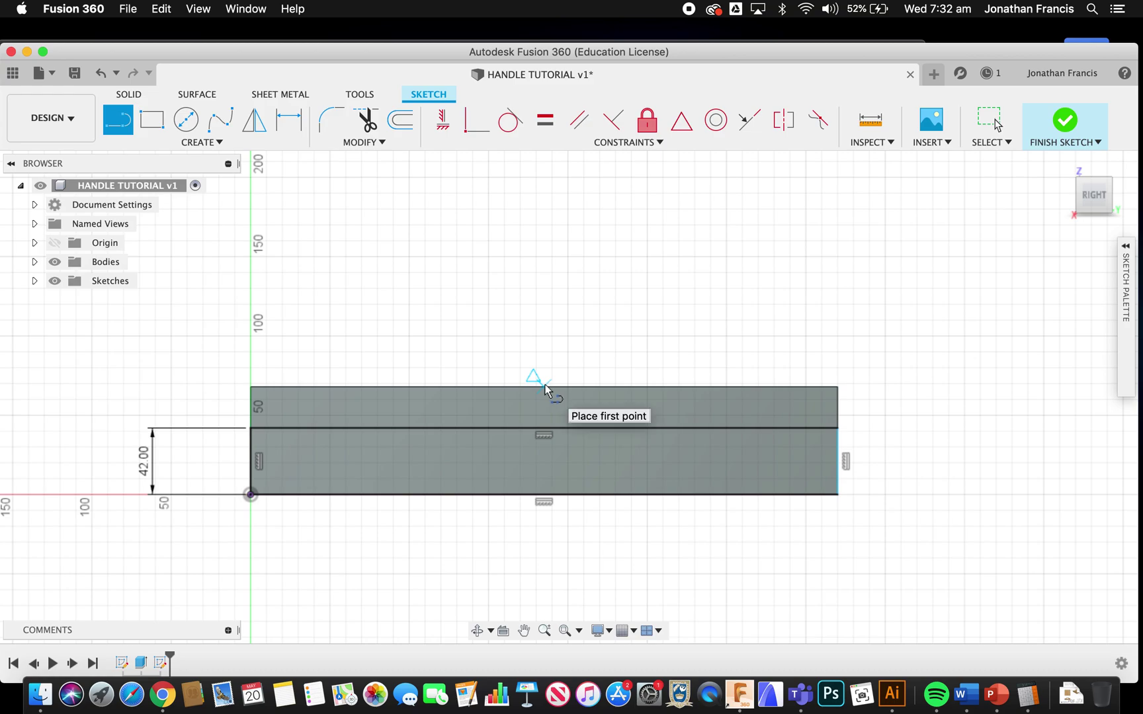
click(544, 388)
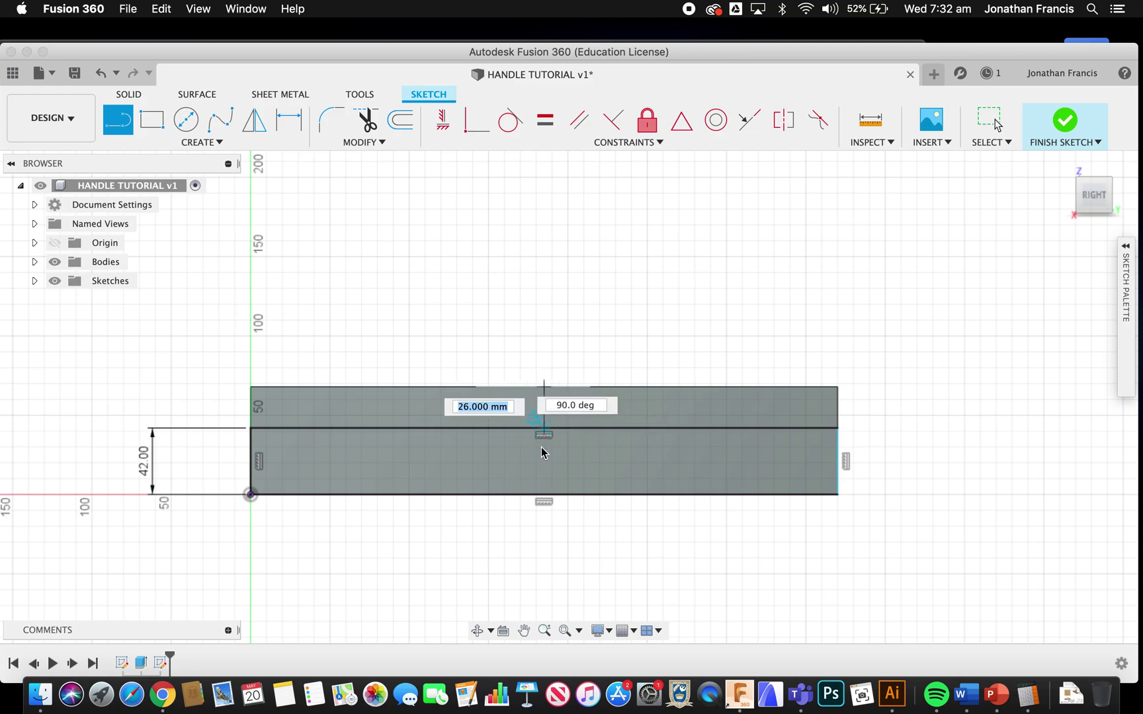
click(544, 495)
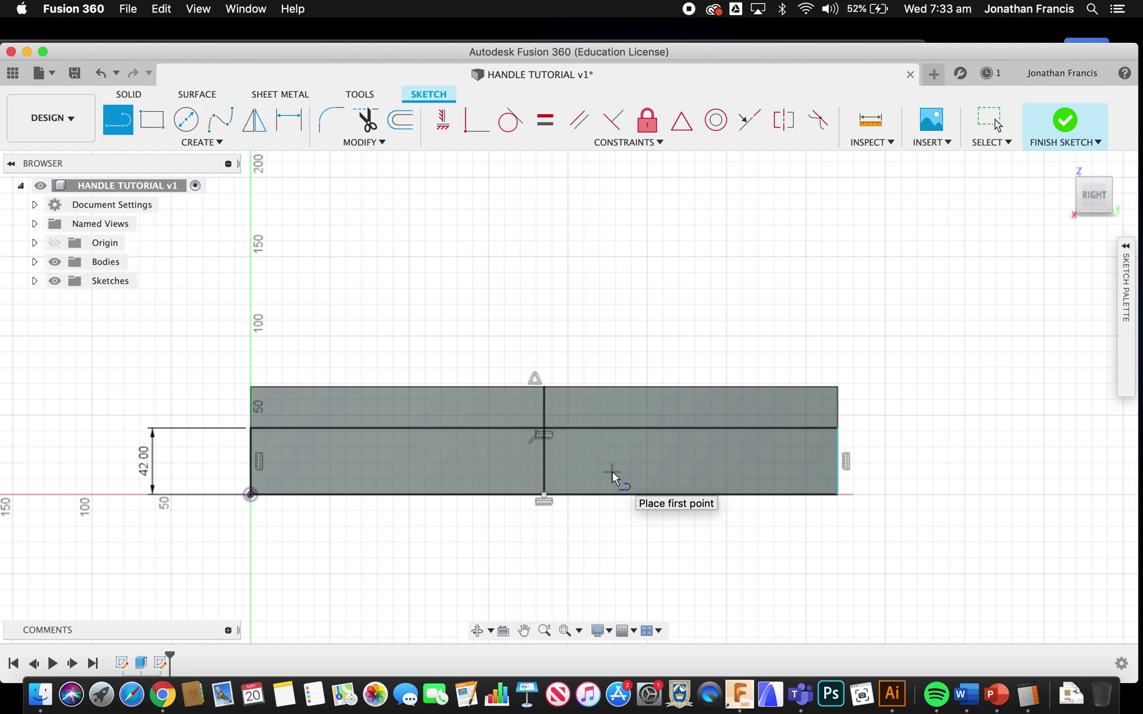
Step: Draw a 25 mm diameter circle centred on the rectangle's upper line, left of the vertical centreline
key(c)
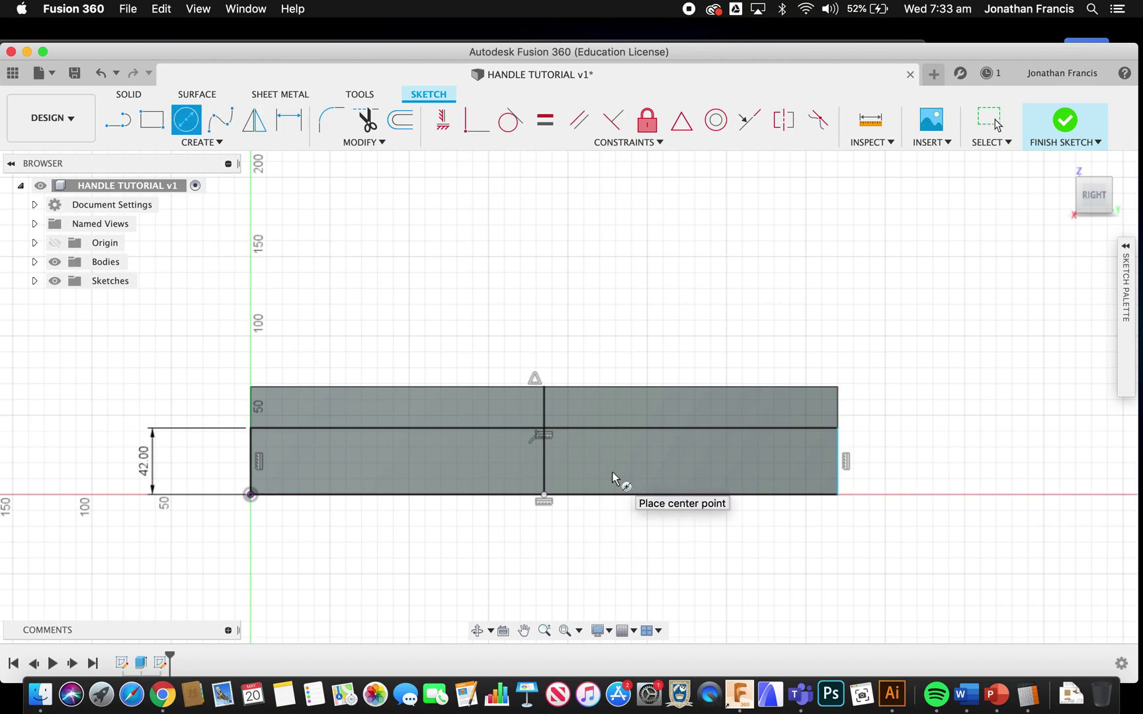
click(474, 429)
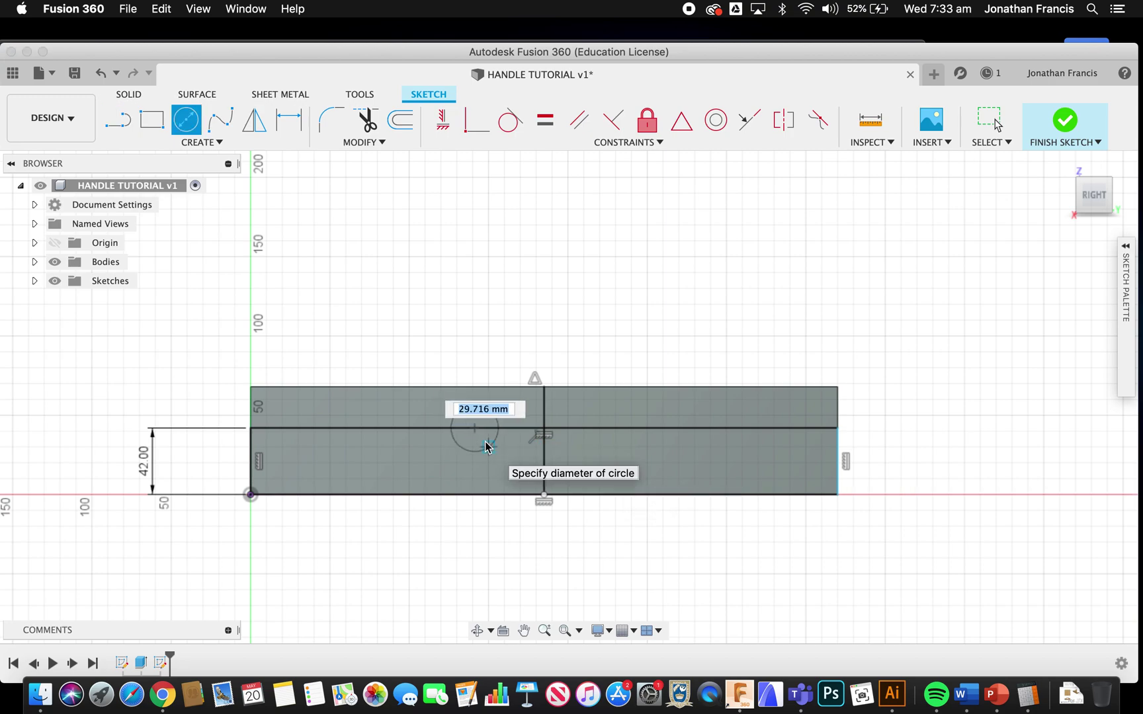
text(25)
key(Tab)
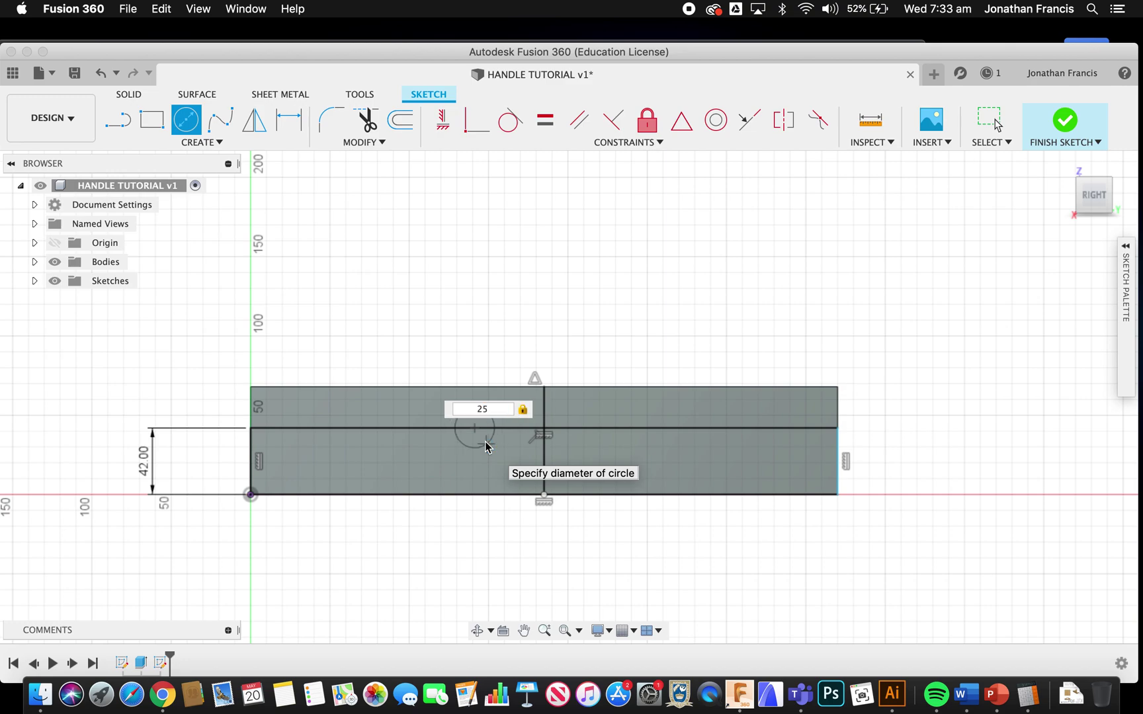
key(Return)
key(Escape)
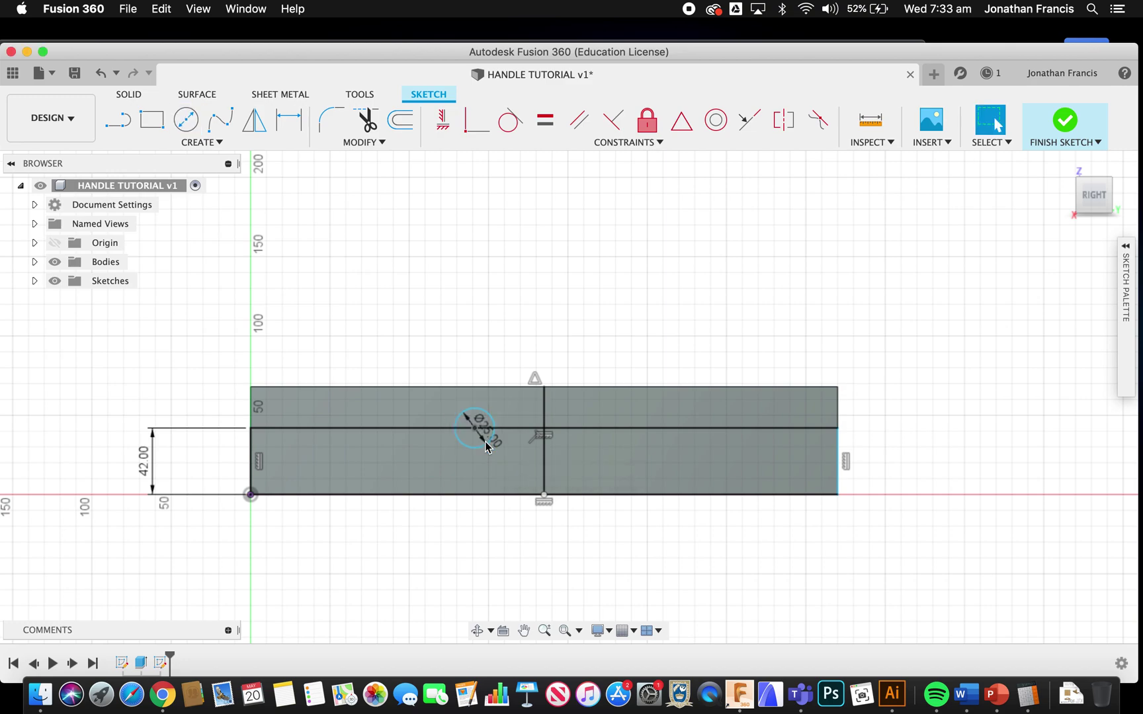
Step: Draw a second 25 mm diameter circle centred on the rectangle's upper line, right of the vertical centreline
key(c)
click(616, 429)
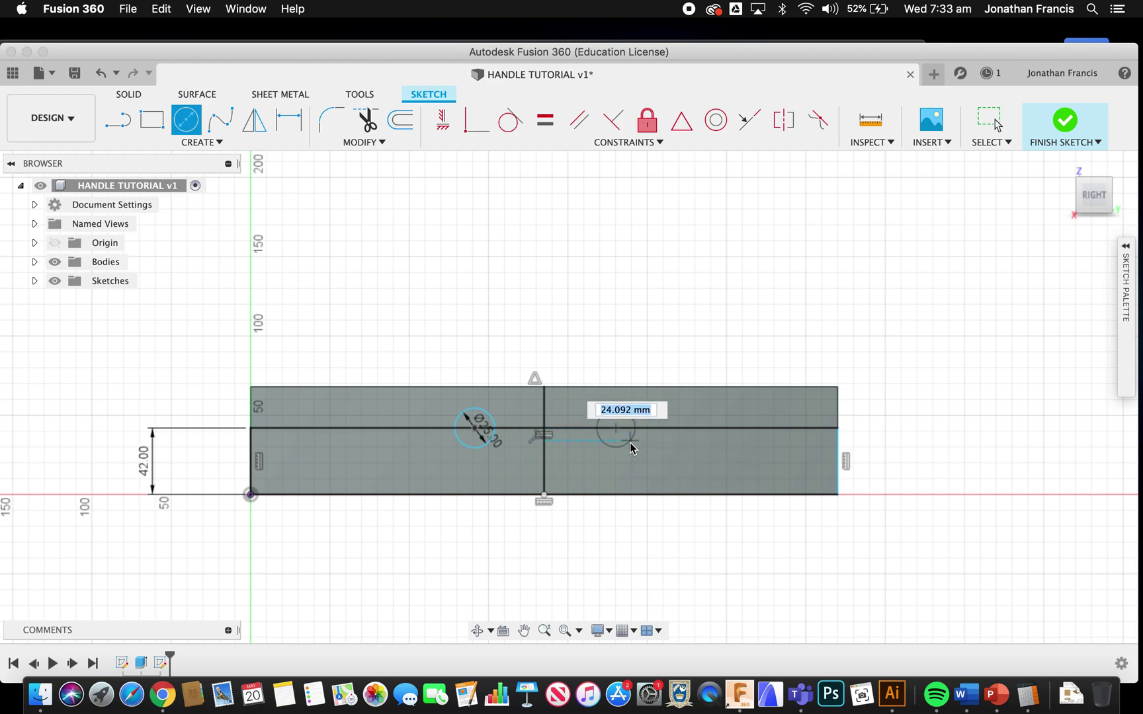
text(25)
key(Escape)
key(Return)
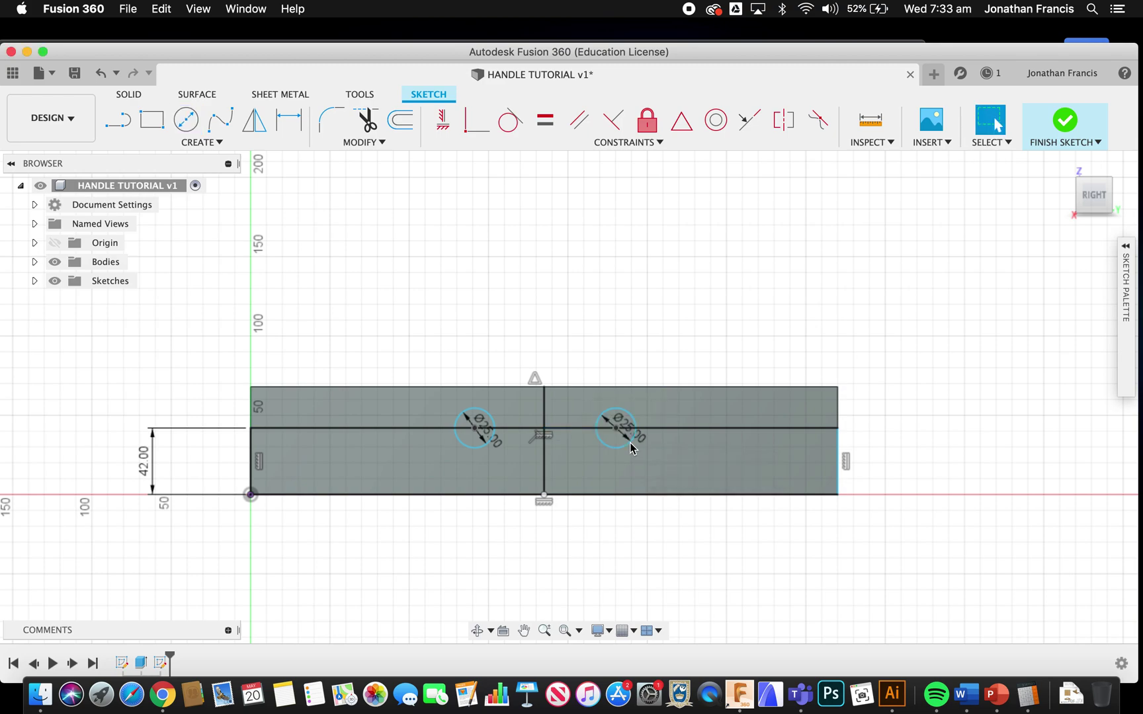
Step: Dimension the right circle's centre 50 mm from the vertical centreline
key(d)
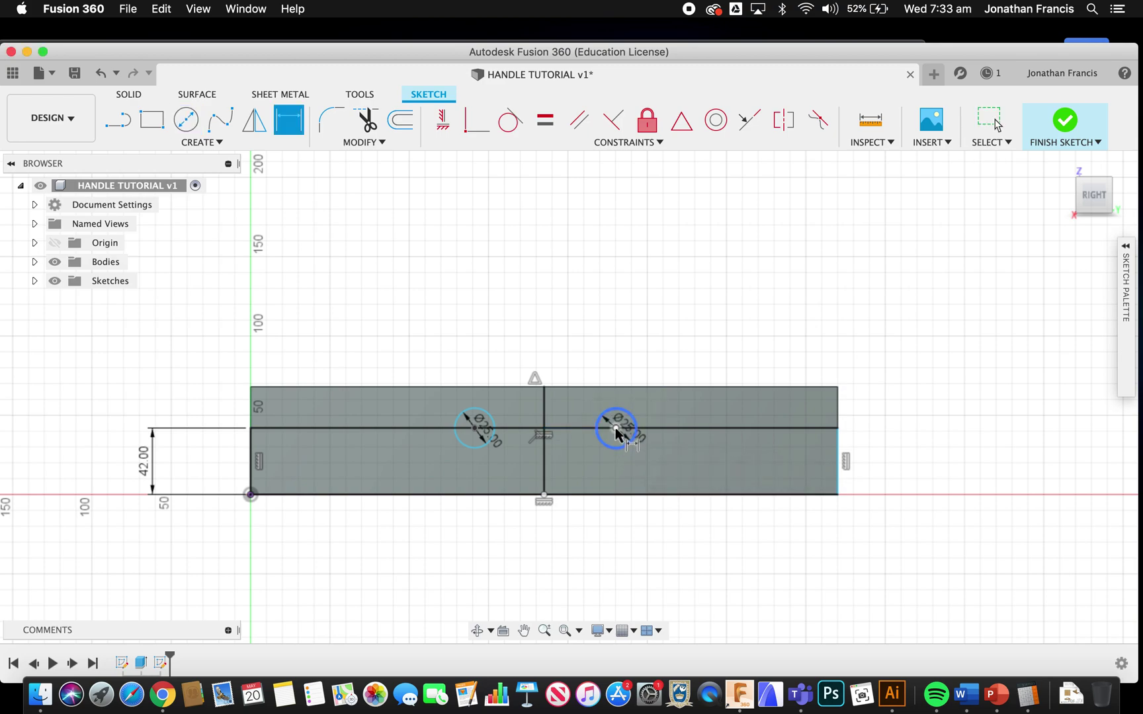
click(615, 431)
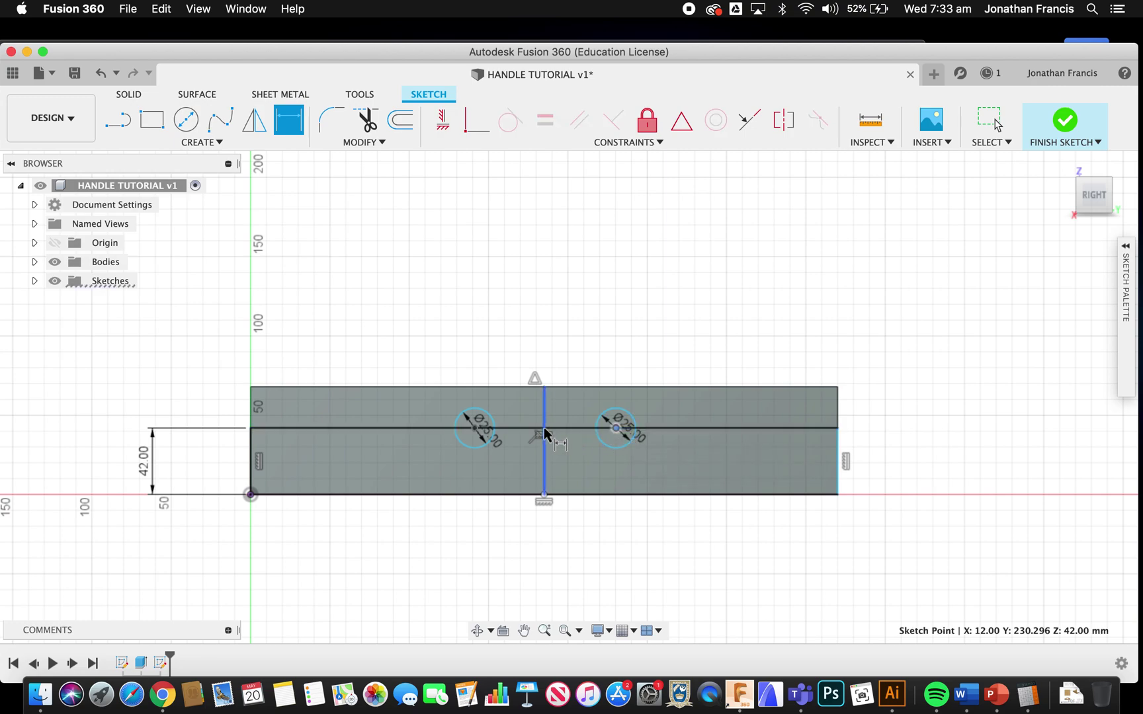
click(544, 440)
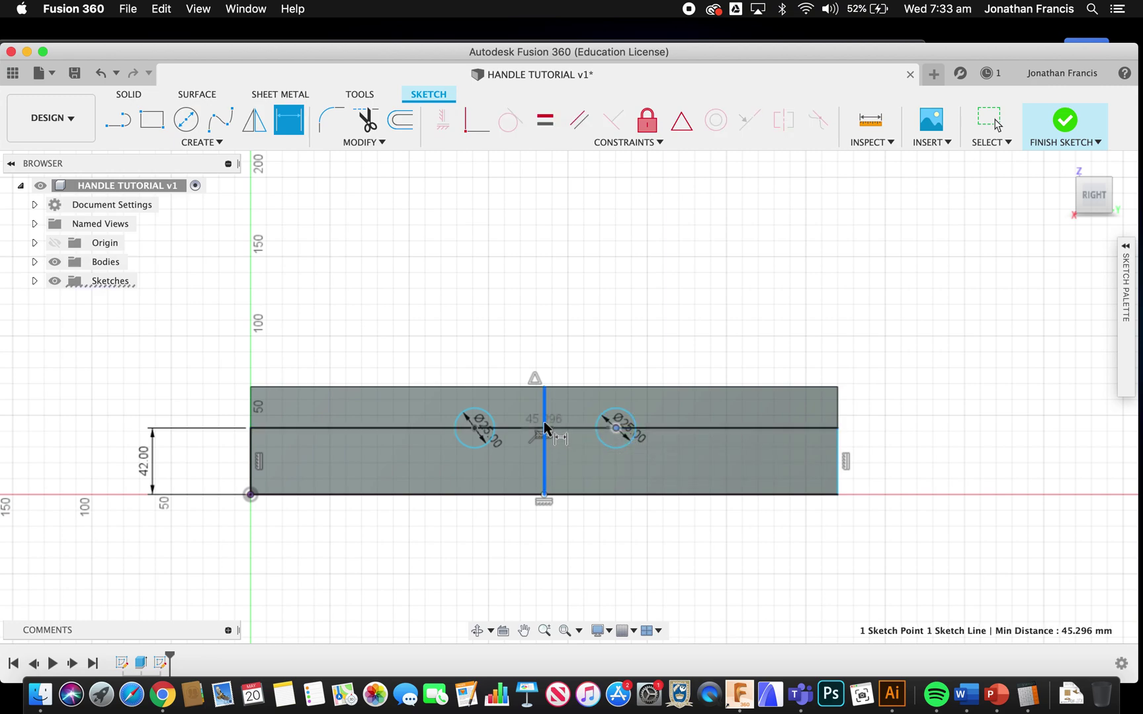
click(550, 356)
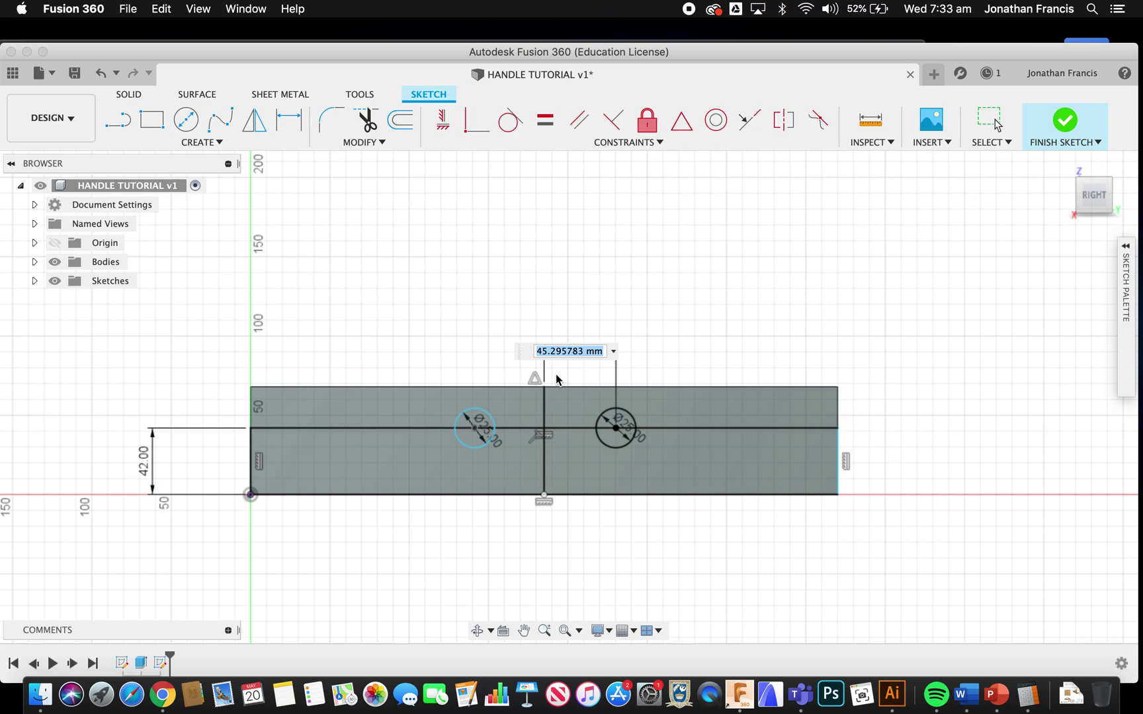
text(50)
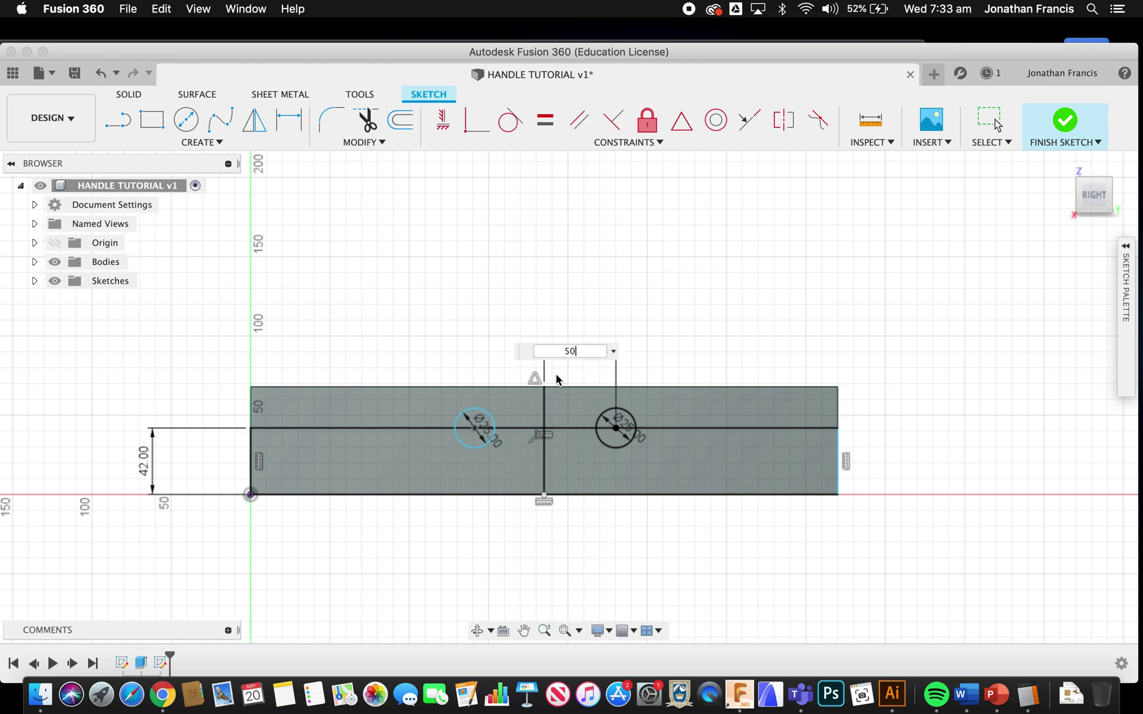
key(Return)
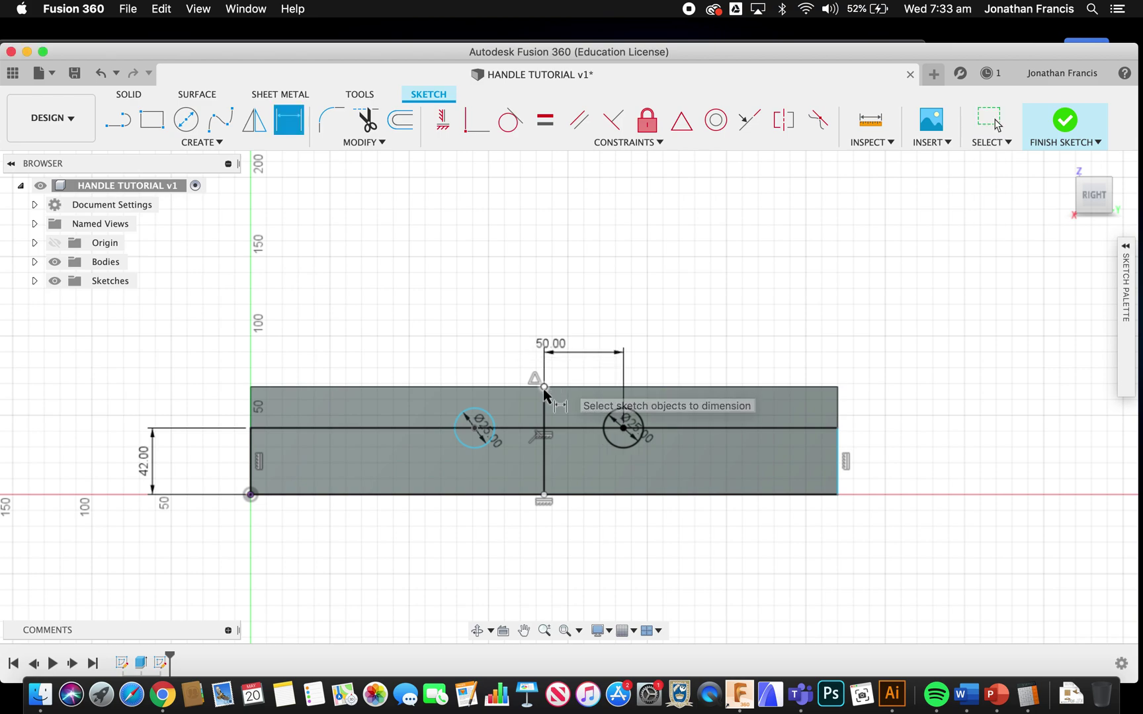
Step: Dimension the left circle's centre 50 mm from the vertical centreline
click(473, 428)
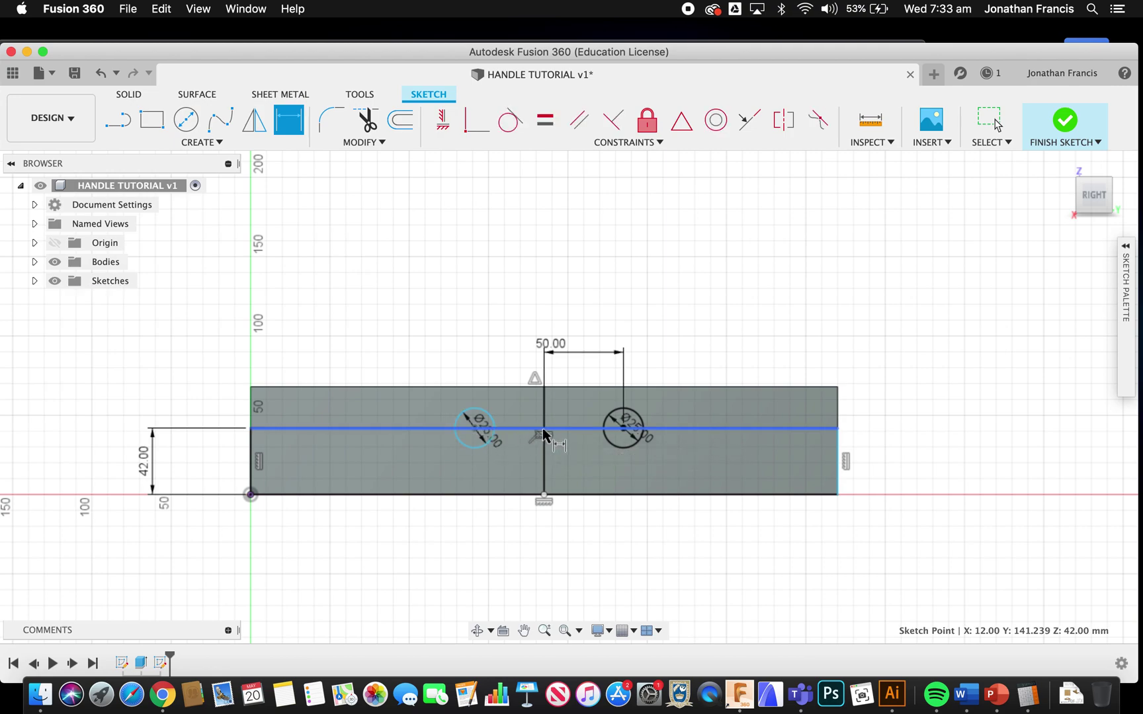
click(474, 428)
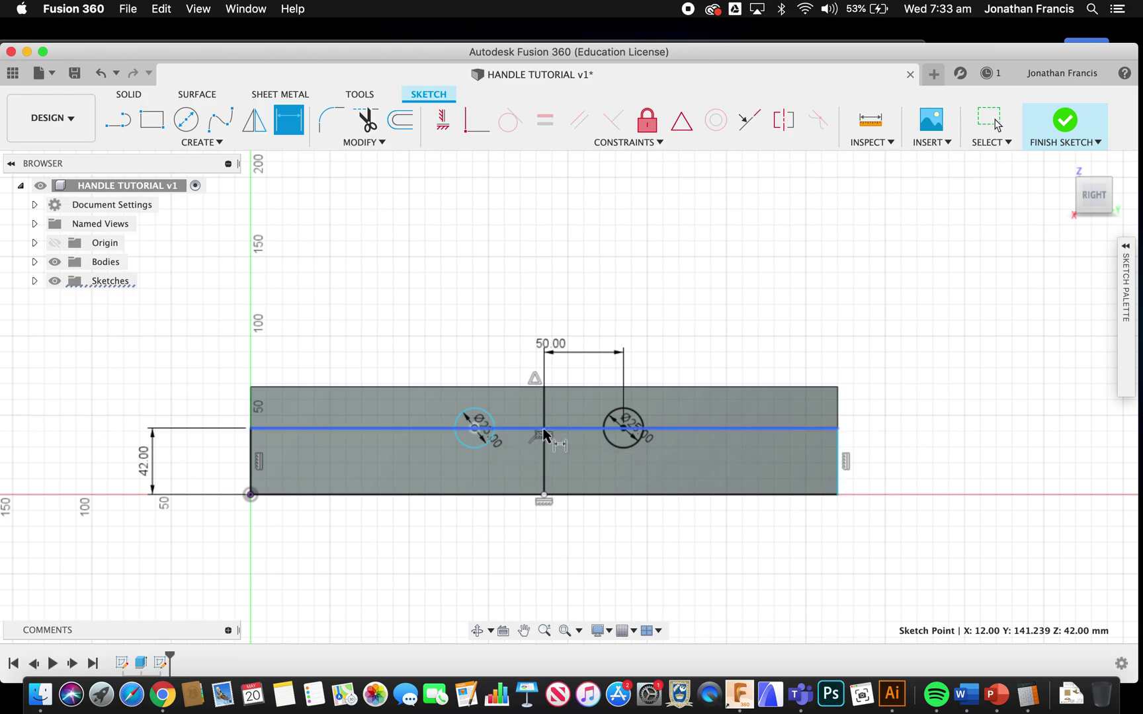
click(543, 407)
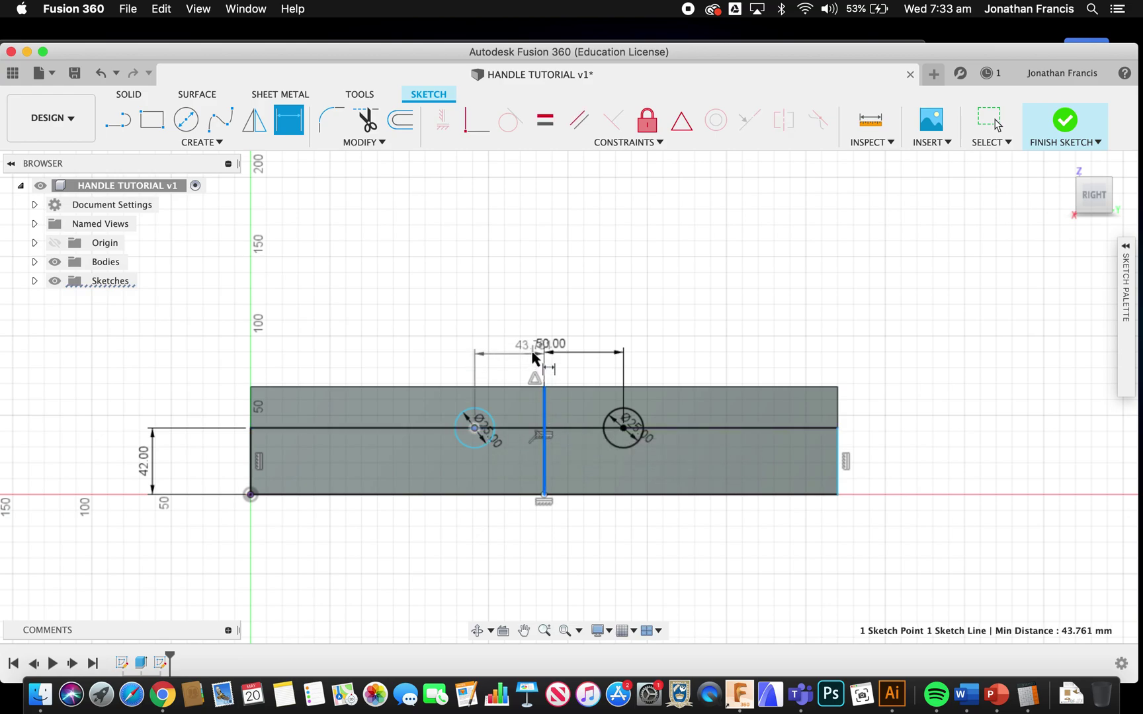
click(533, 359)
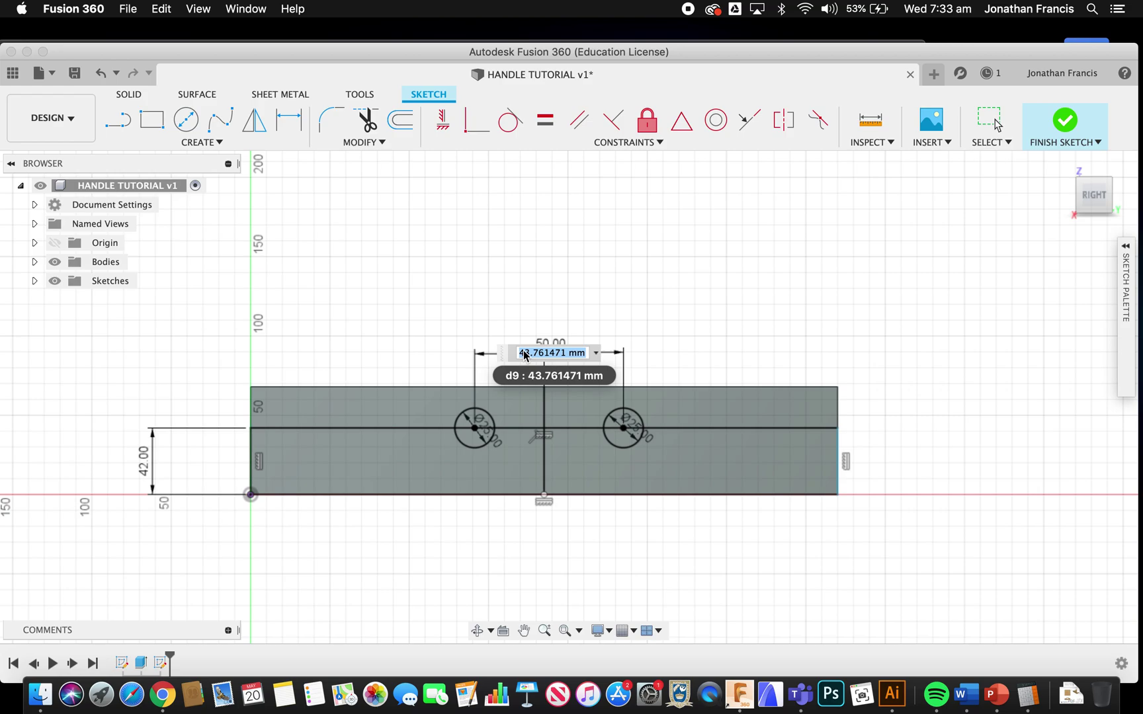
text(50)
key(Return)
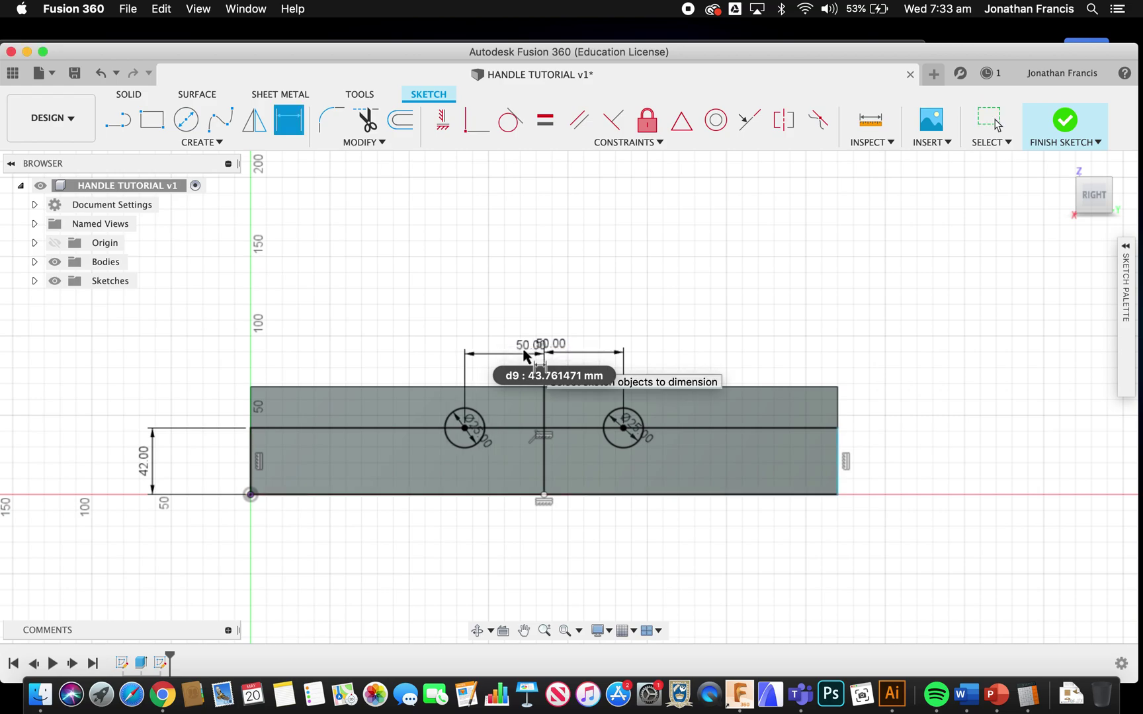
scroll(648, 396, up, 3)
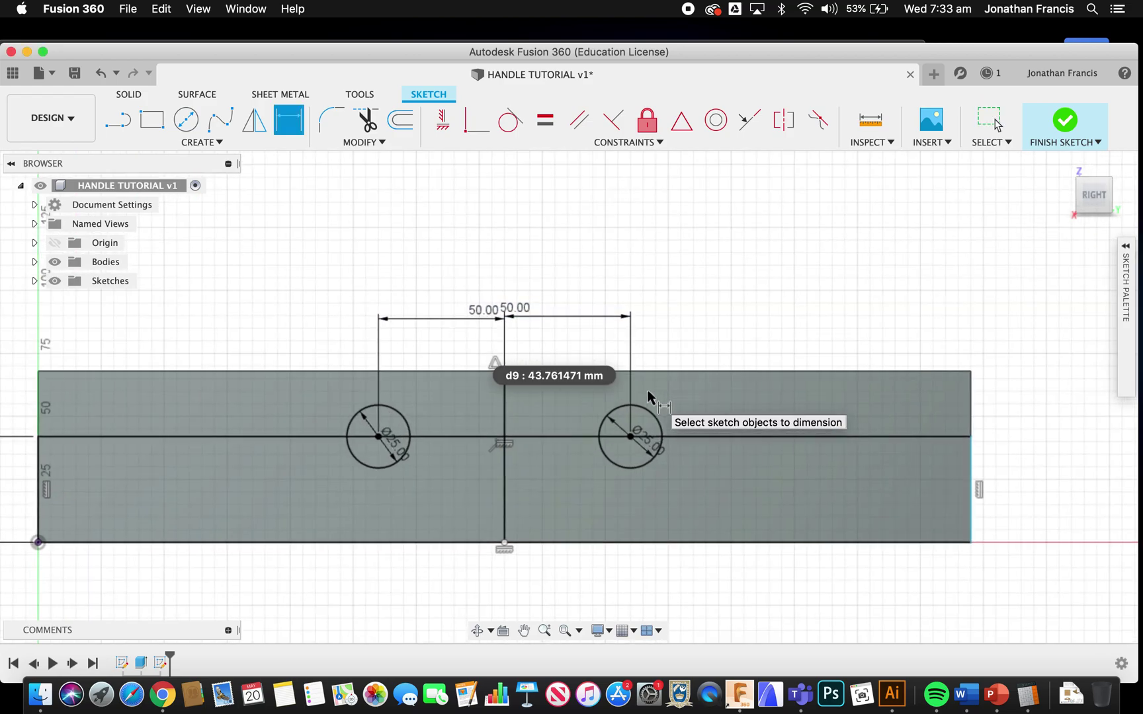
key(Escape)
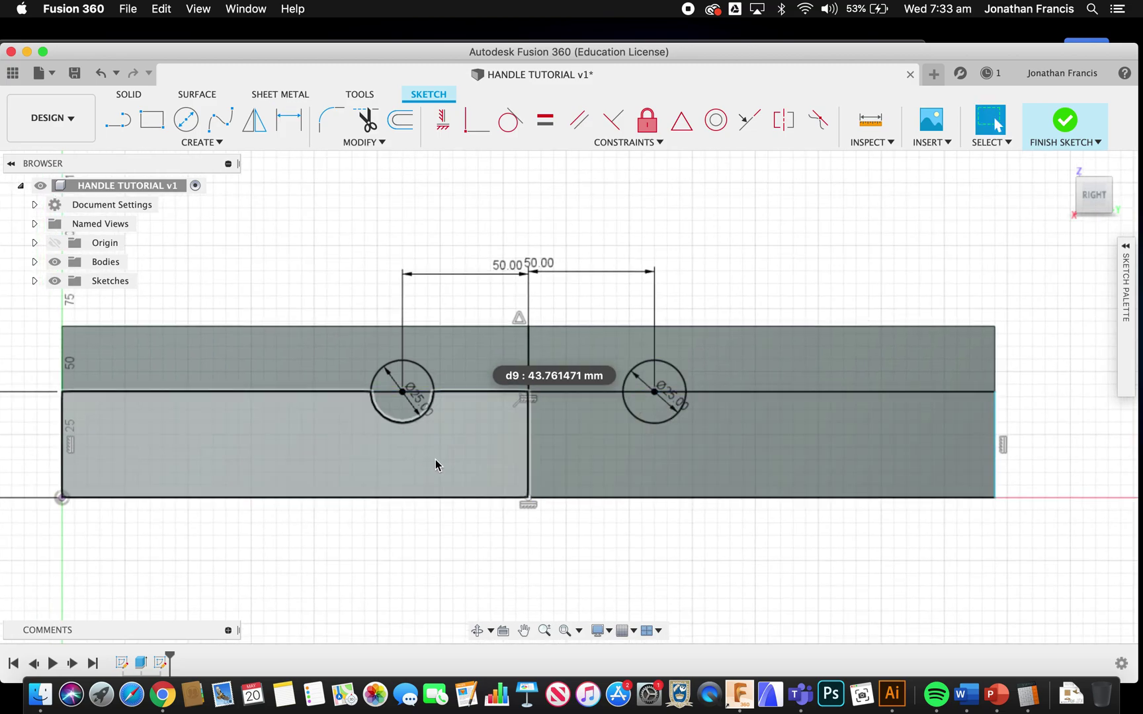
Step: Connect the two circles with horizontal lines between their lowest points and between their highest points, forming a slot shape
key(t)
key(l)
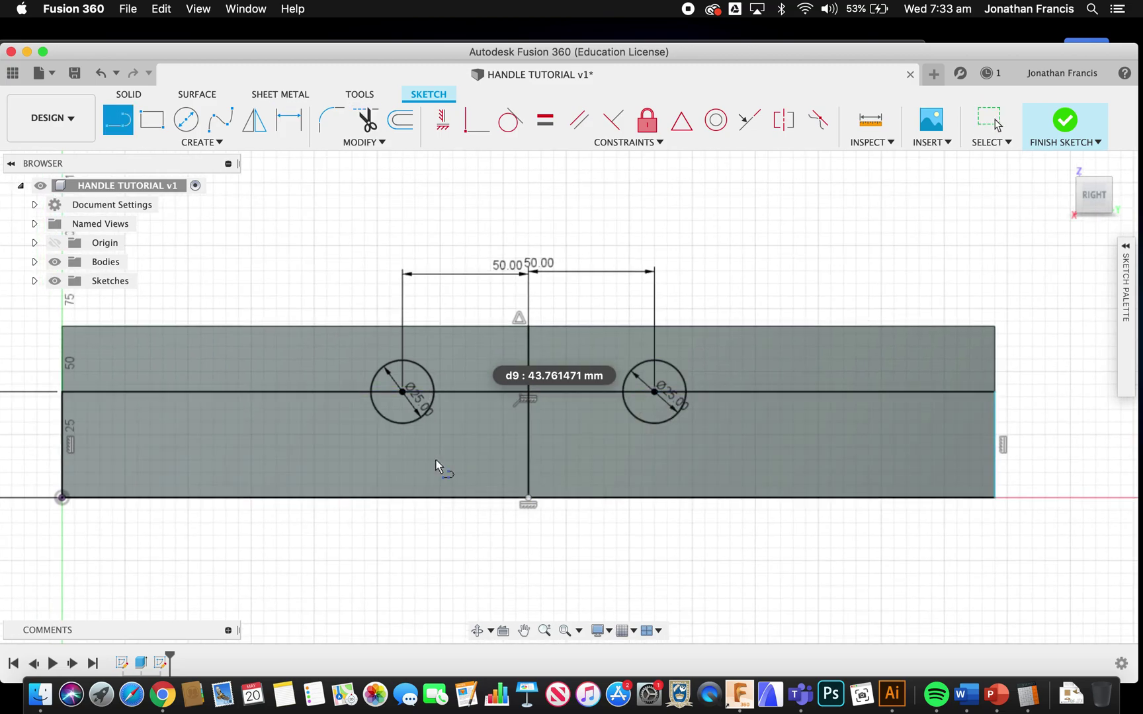
click(401, 425)
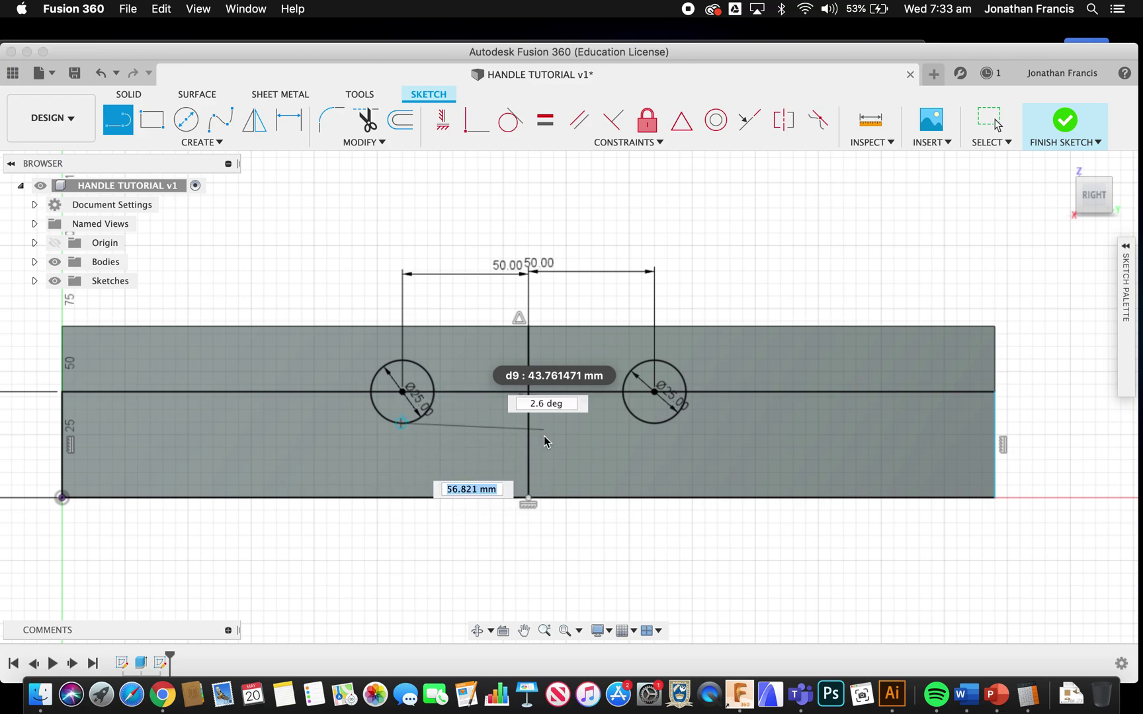
double_click(654, 426)
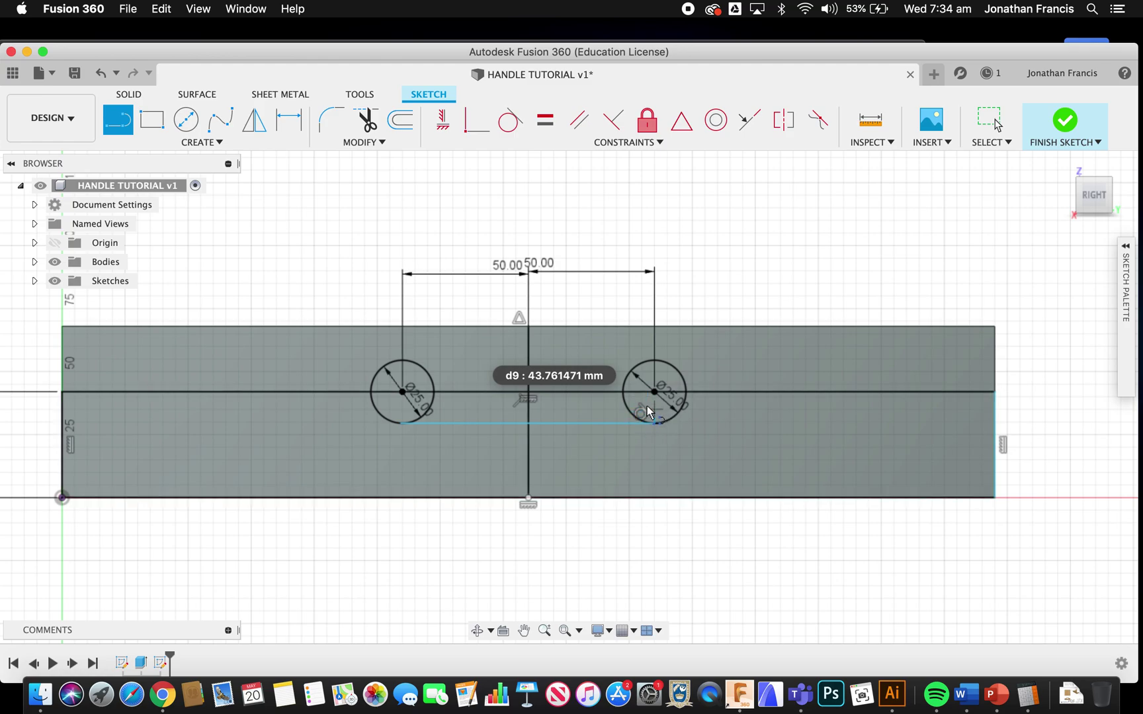
click(654, 361)
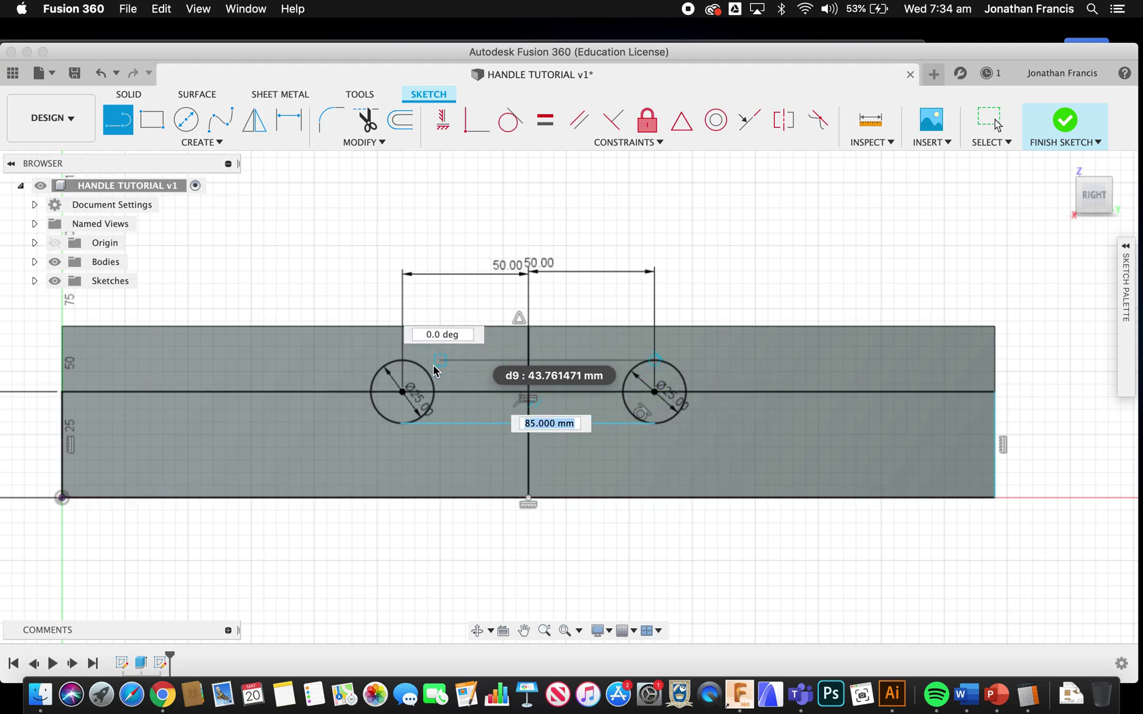
click(405, 362)
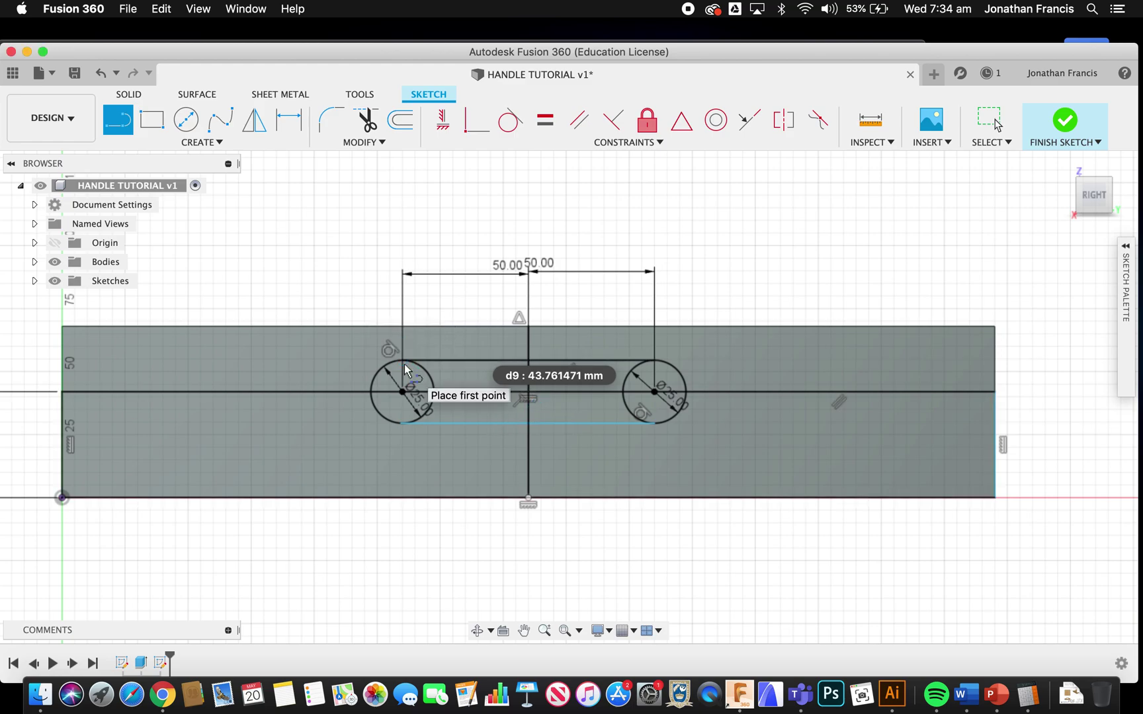
key(Escape)
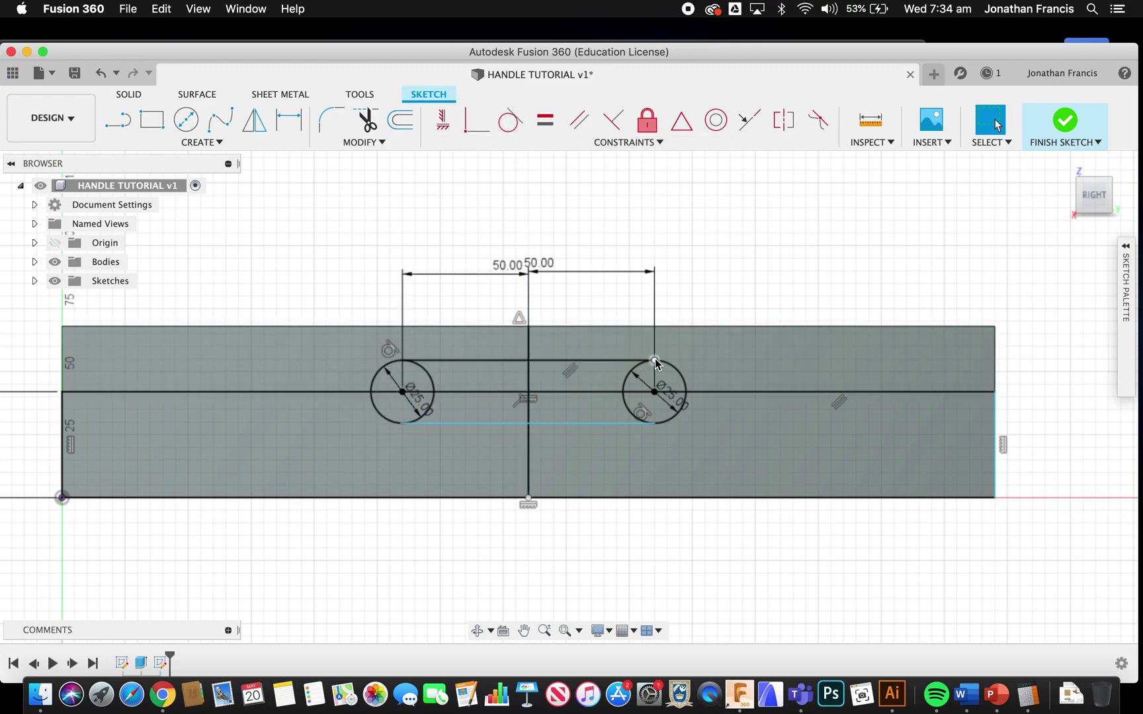
Step: Try a tangent constraint between the slot's upper line and right circle, and make its lower line tangent to the left circle
click(510, 120)
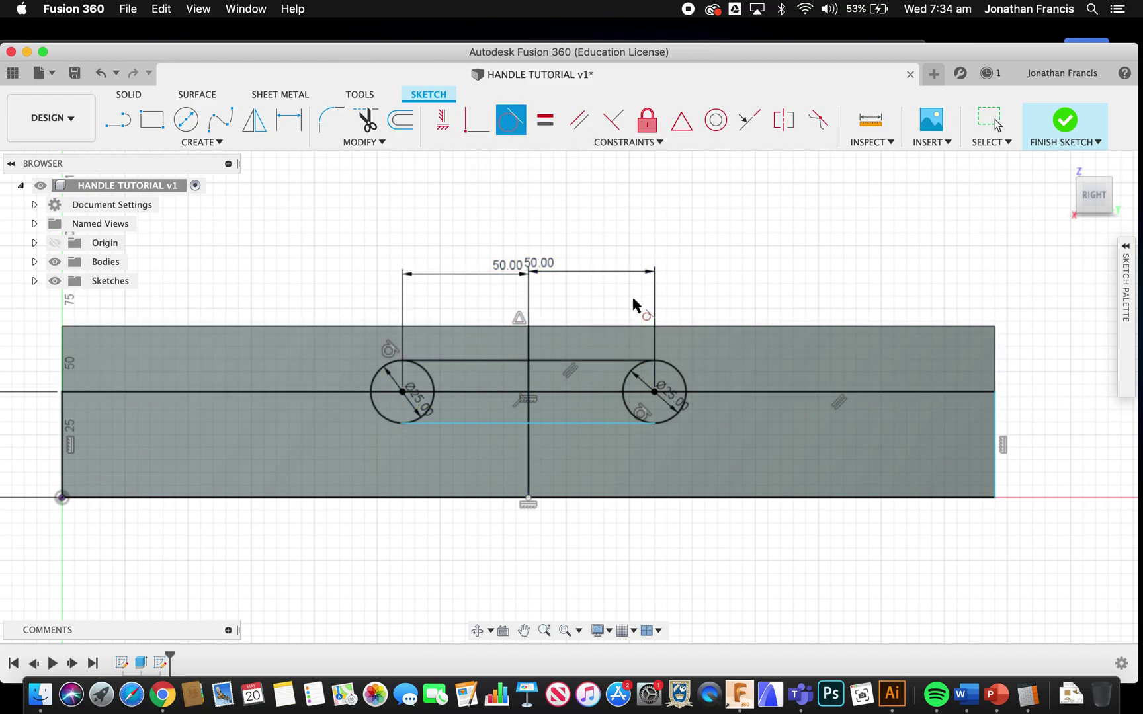
click(627, 361)
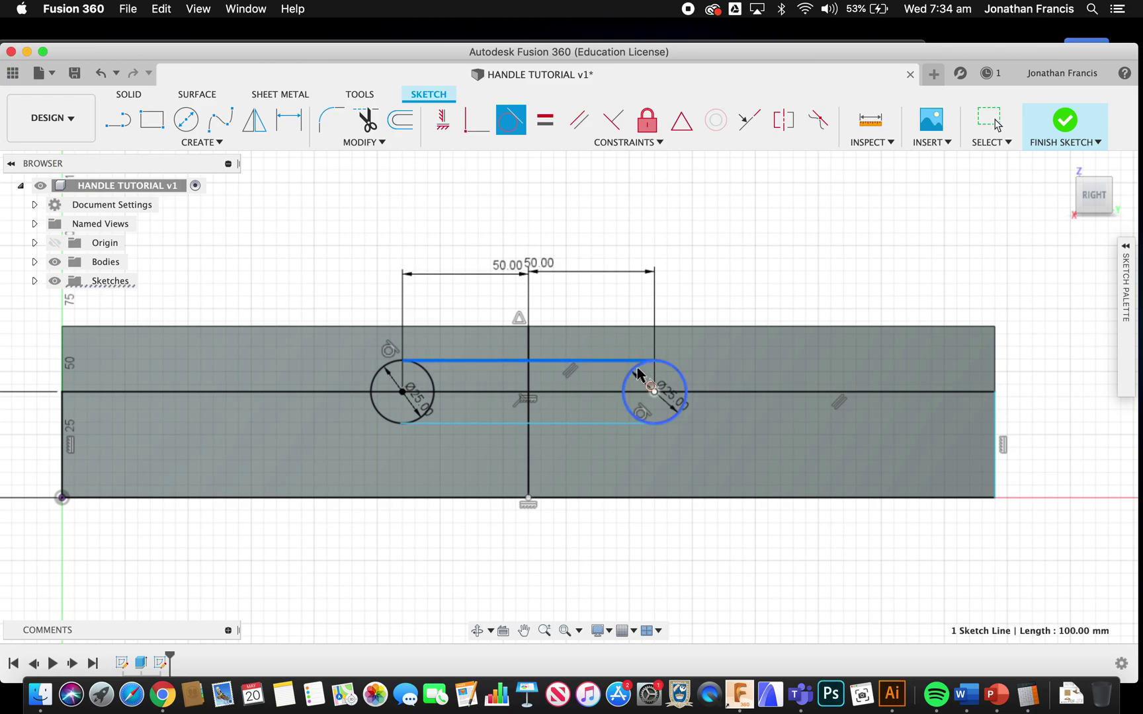
click(639, 374)
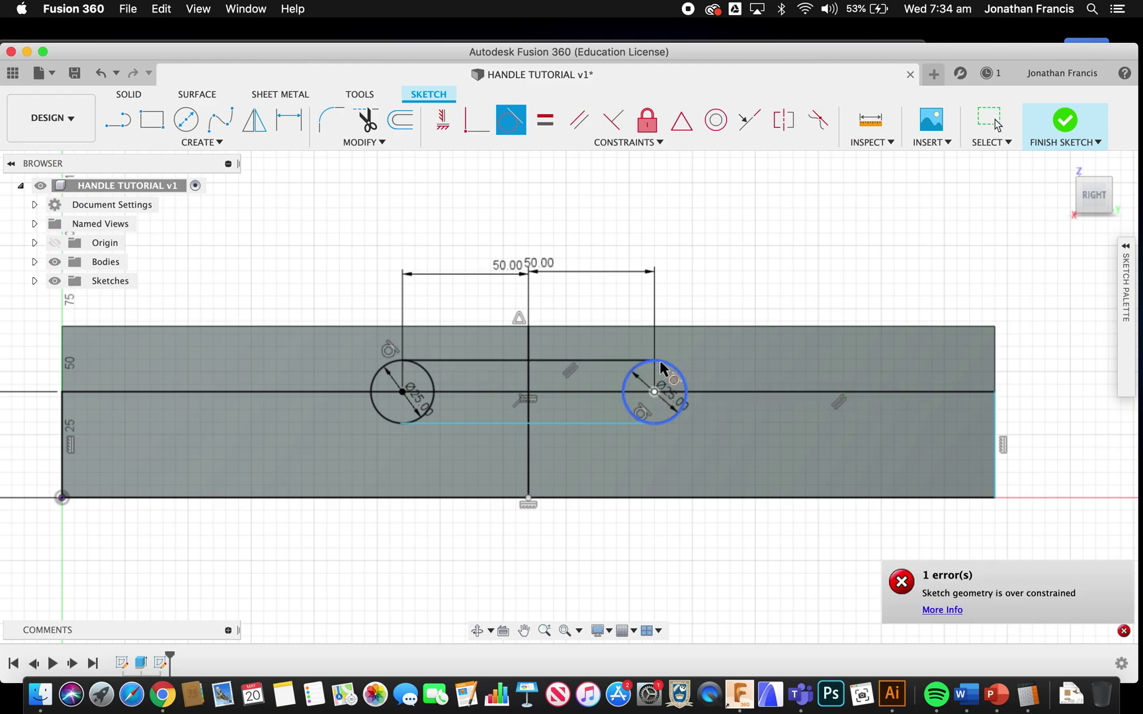
click(660, 368)
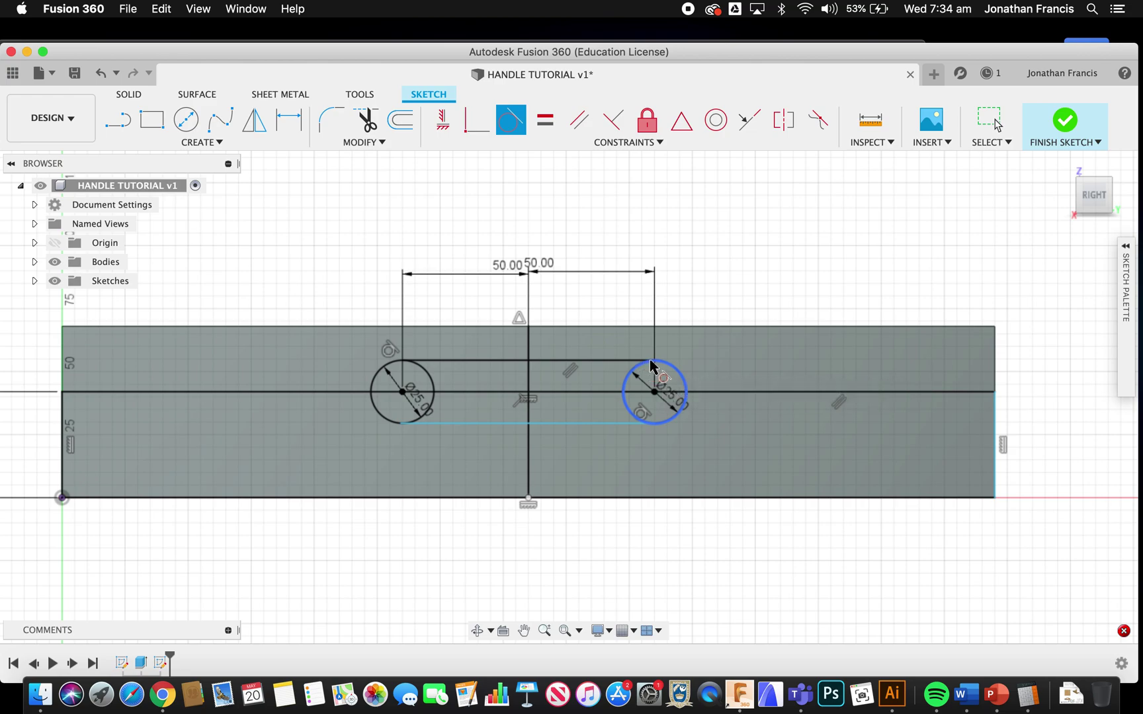
click(641, 366)
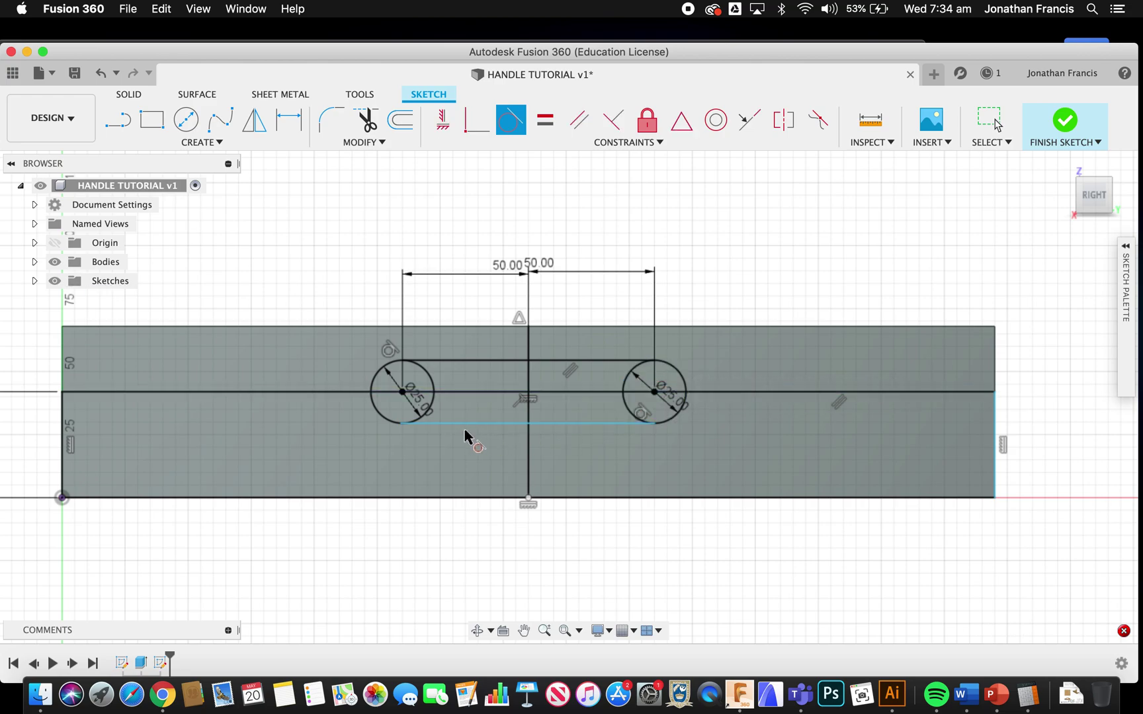
click(439, 426)
click(426, 412)
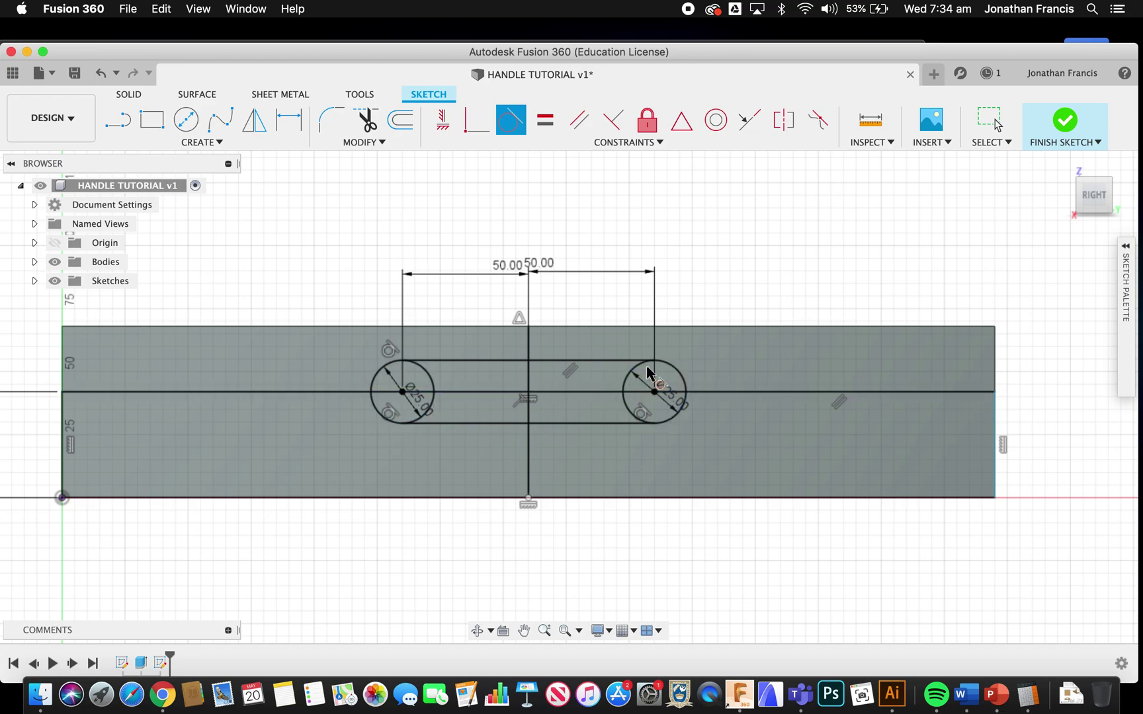
Step: Retry the tangent constraint between the slot's upper line and the right circle
scroll(647, 372, up, 5)
scroll(647, 372, right, 2)
click(577, 376)
click(585, 382)
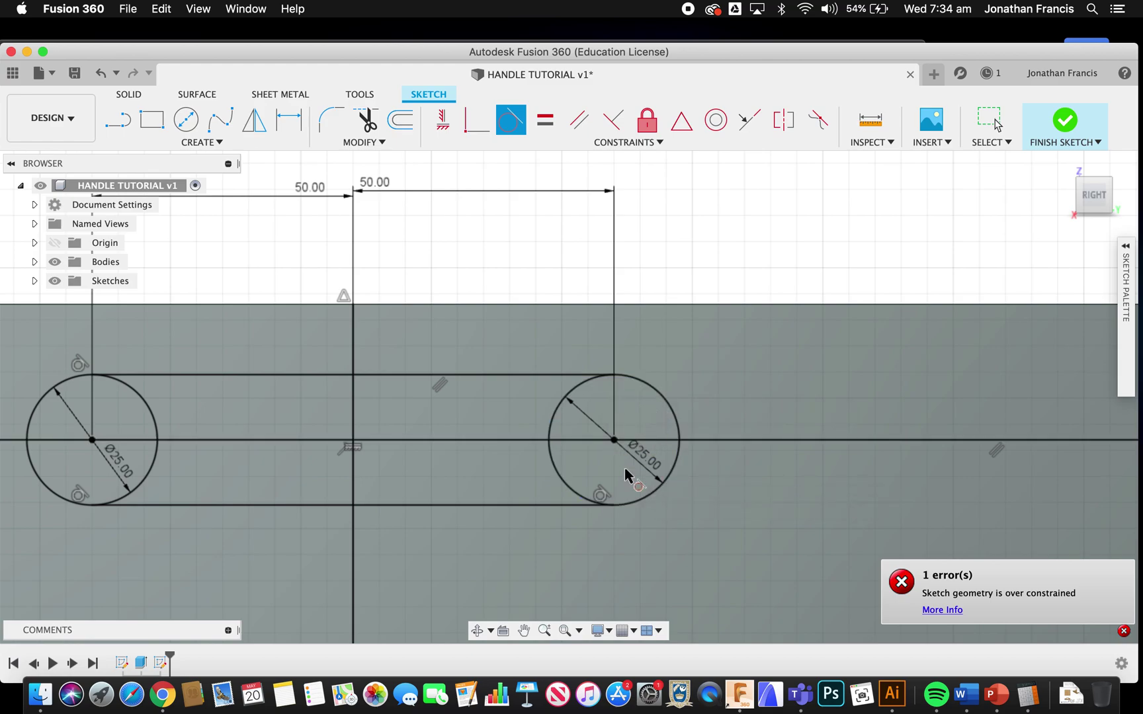
Step: Trim the circles' inner arcs and the horizontal and vertical line segments inside the slot, keeping only its outline
scroll(625, 475, down, 5)
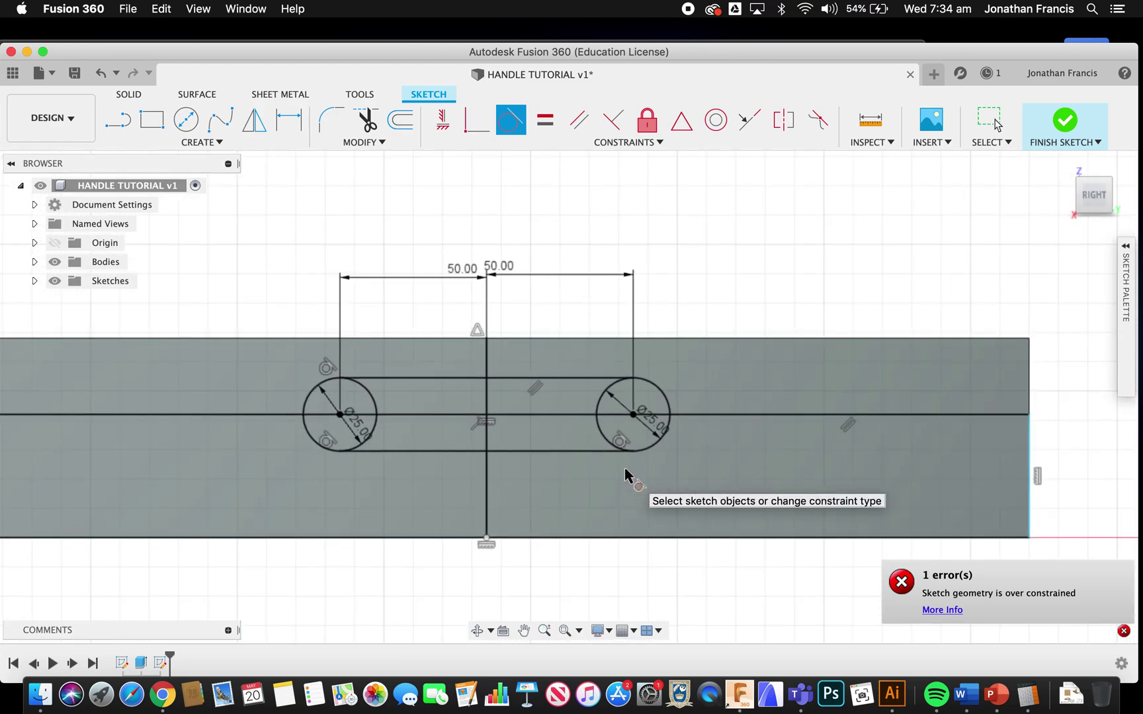
key(t)
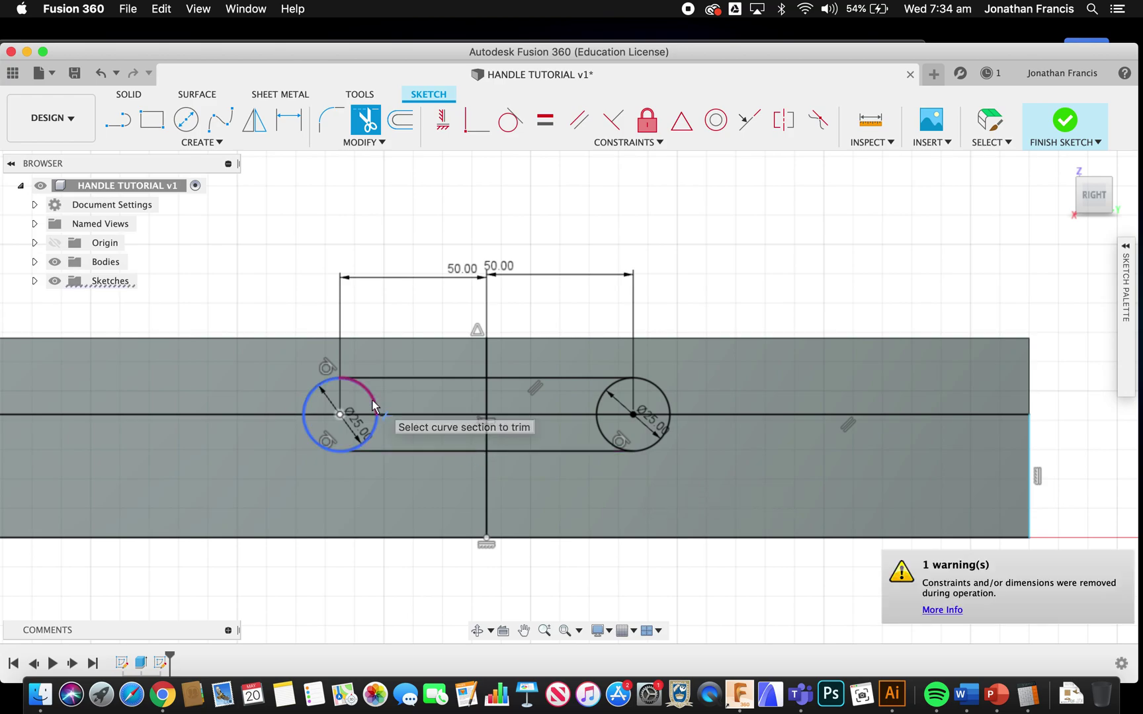
click(373, 423)
click(472, 417)
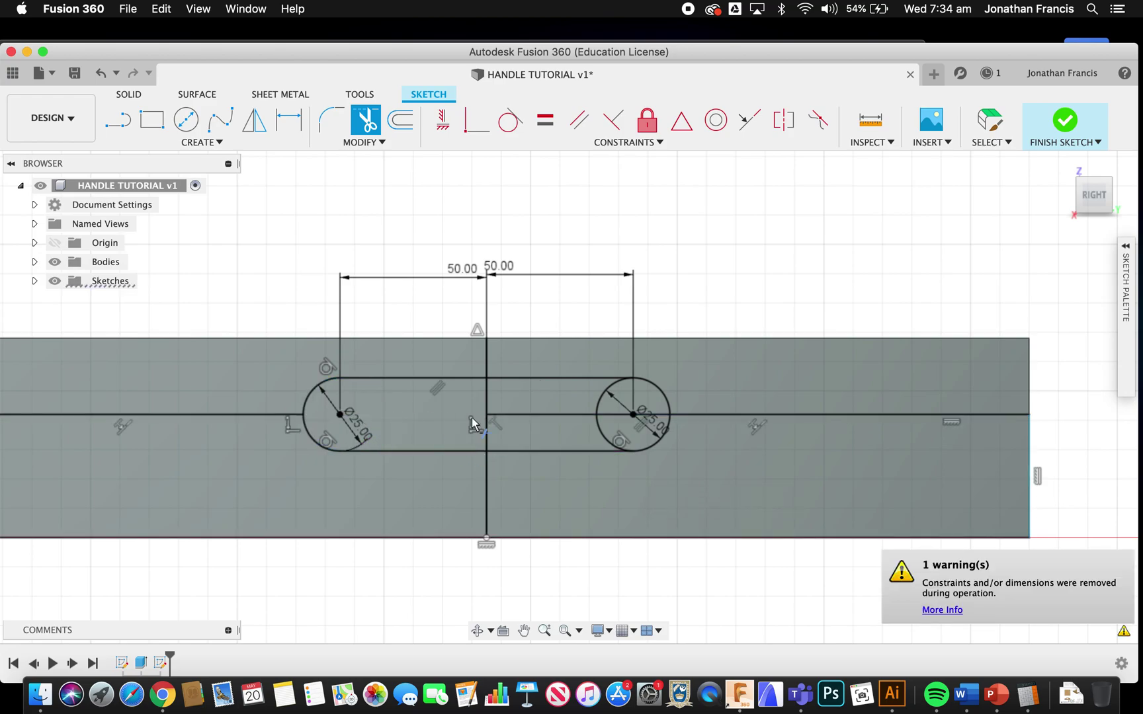
click(486, 396)
click(486, 425)
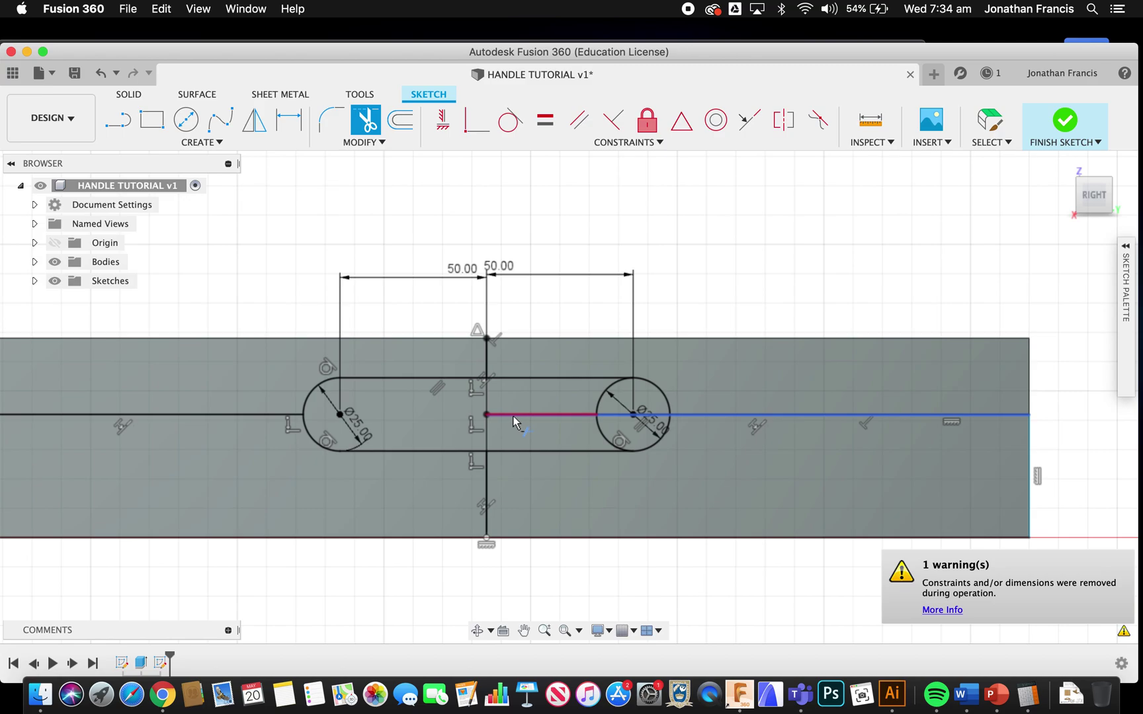
click(526, 416)
click(600, 407)
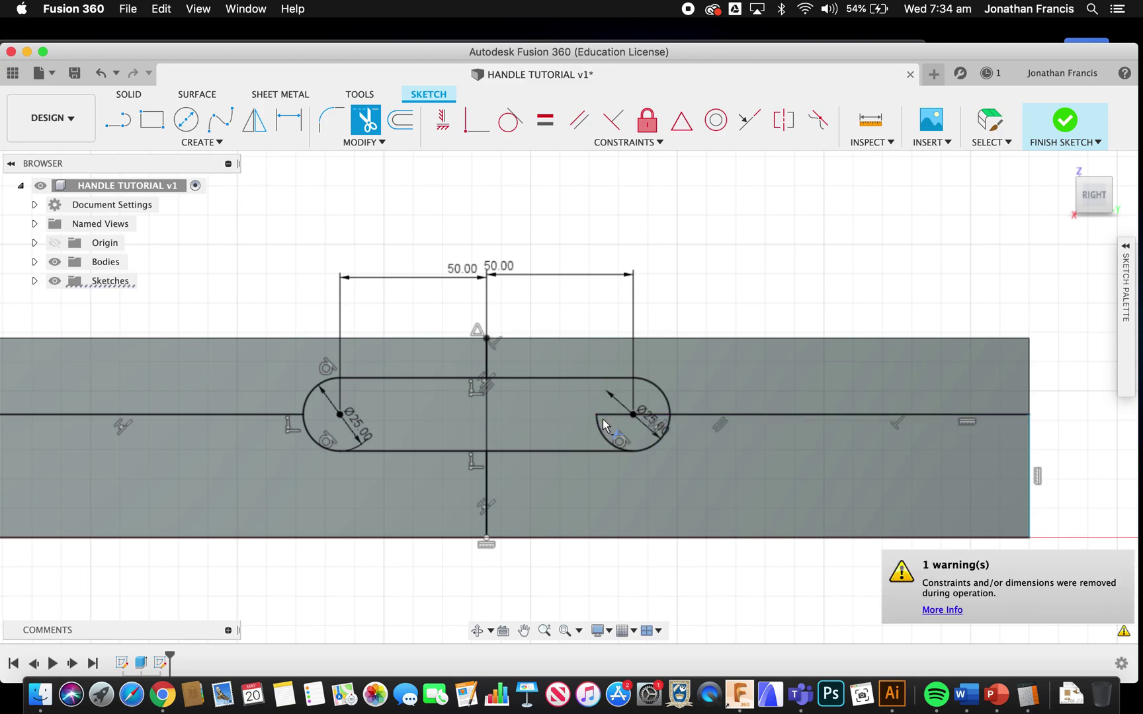
click(603, 426)
click(623, 415)
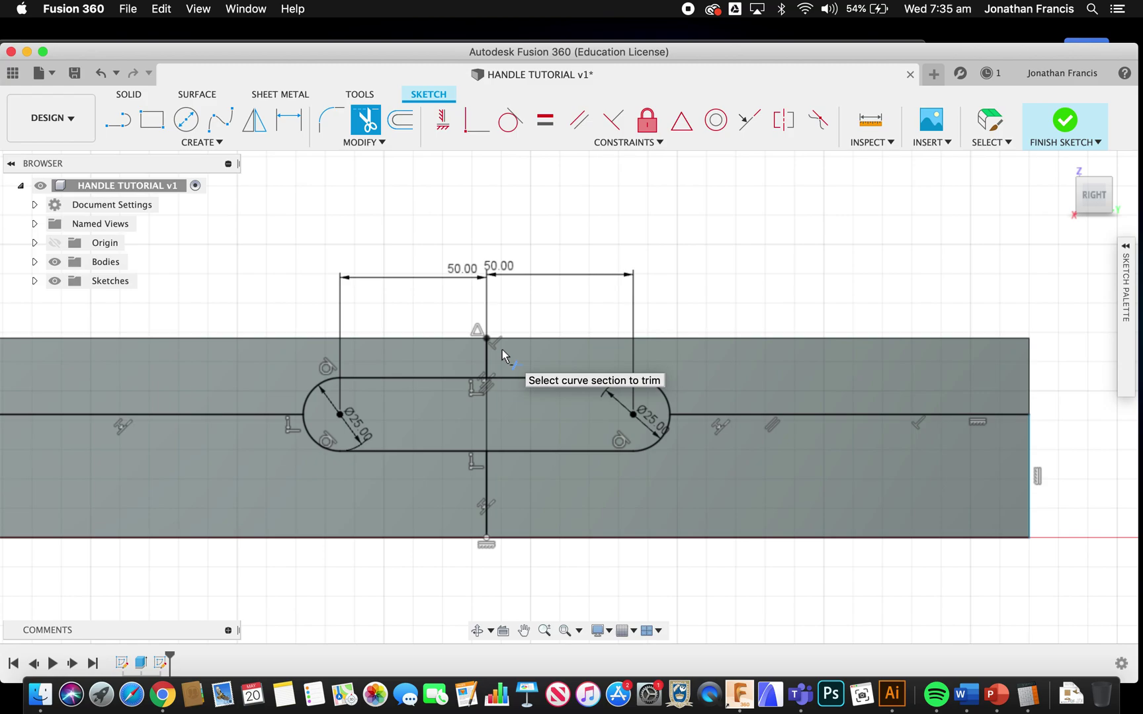
Step: Draw vertical lines from the centres of the slot's right and left arcs up to the board's top edge
key(l)
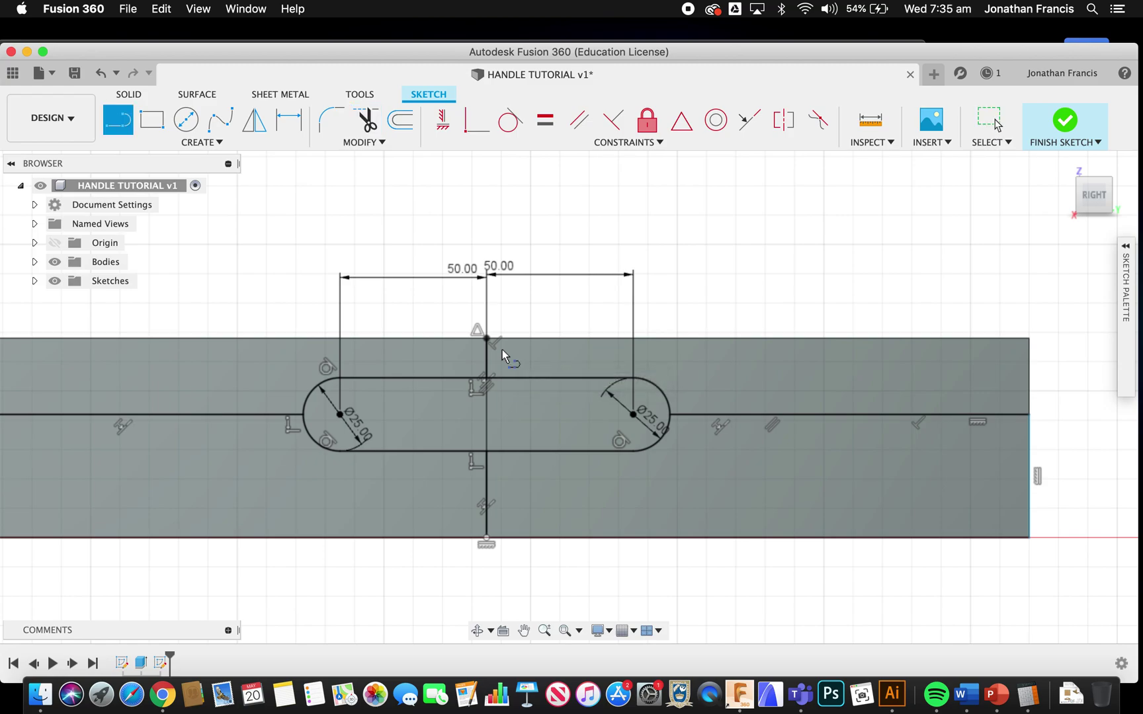
click(633, 414)
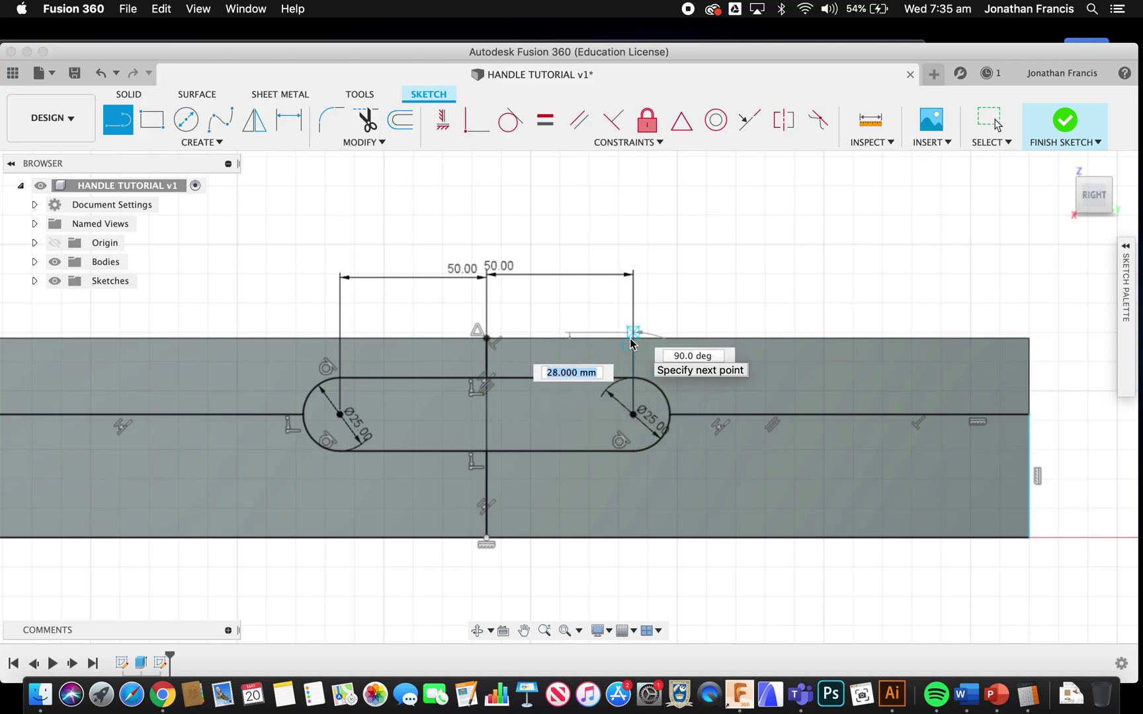
double_click(633, 341)
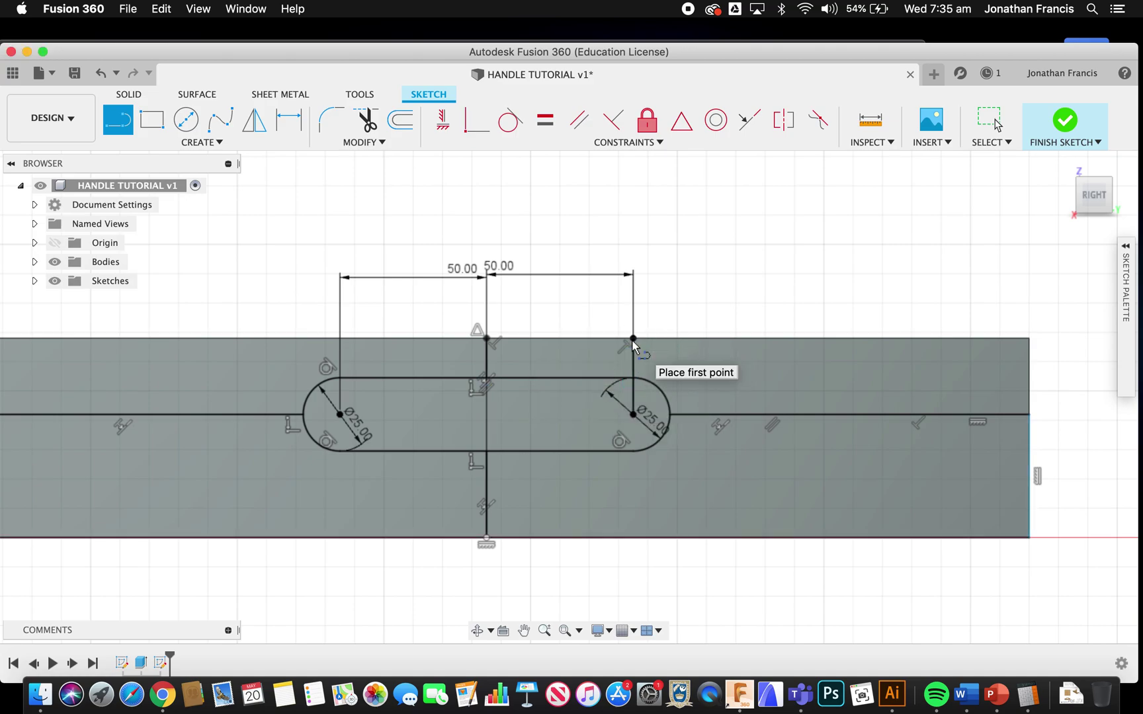
click(340, 414)
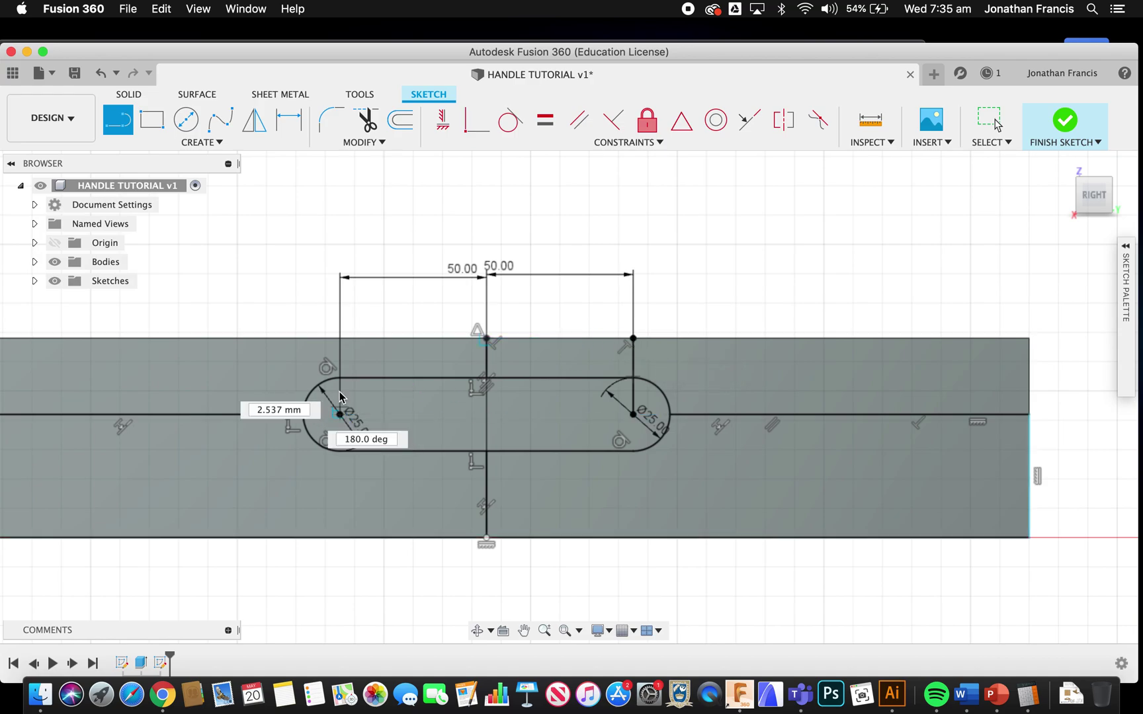
double_click(341, 339)
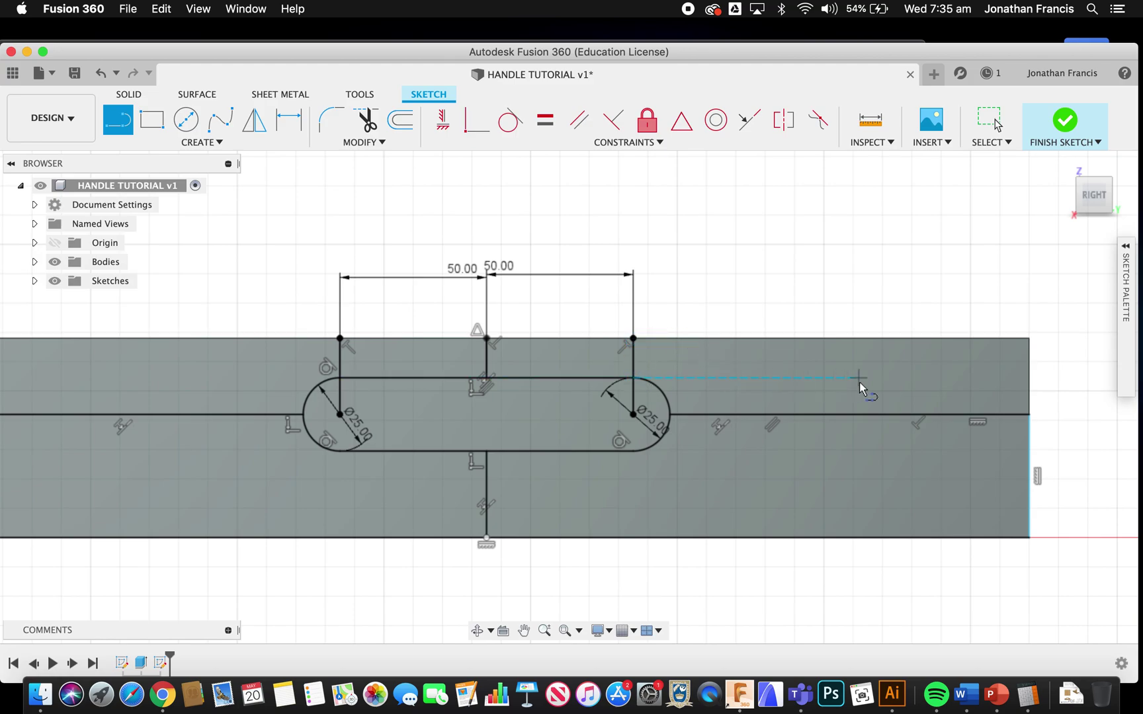
Step: Draw a wavy fit-point spline from the right vertical line's upper end down to the horizontal line, about 12 mm from the board's right edge
click(227, 127)
click(633, 338)
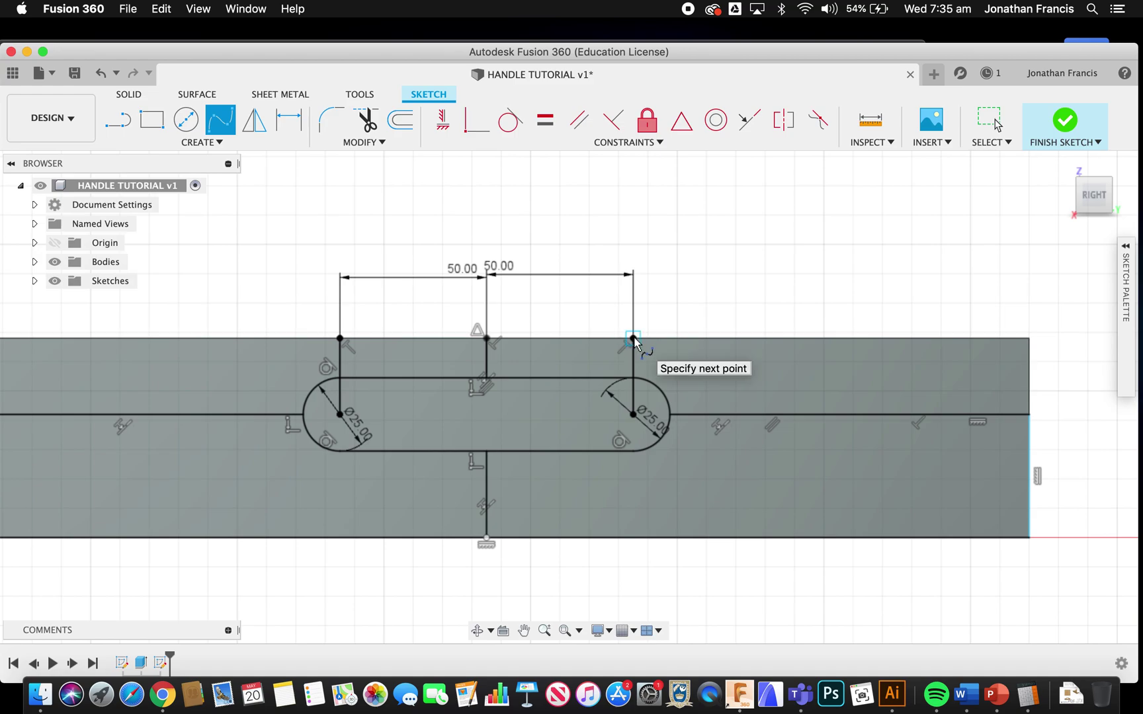
click(725, 377)
click(778, 392)
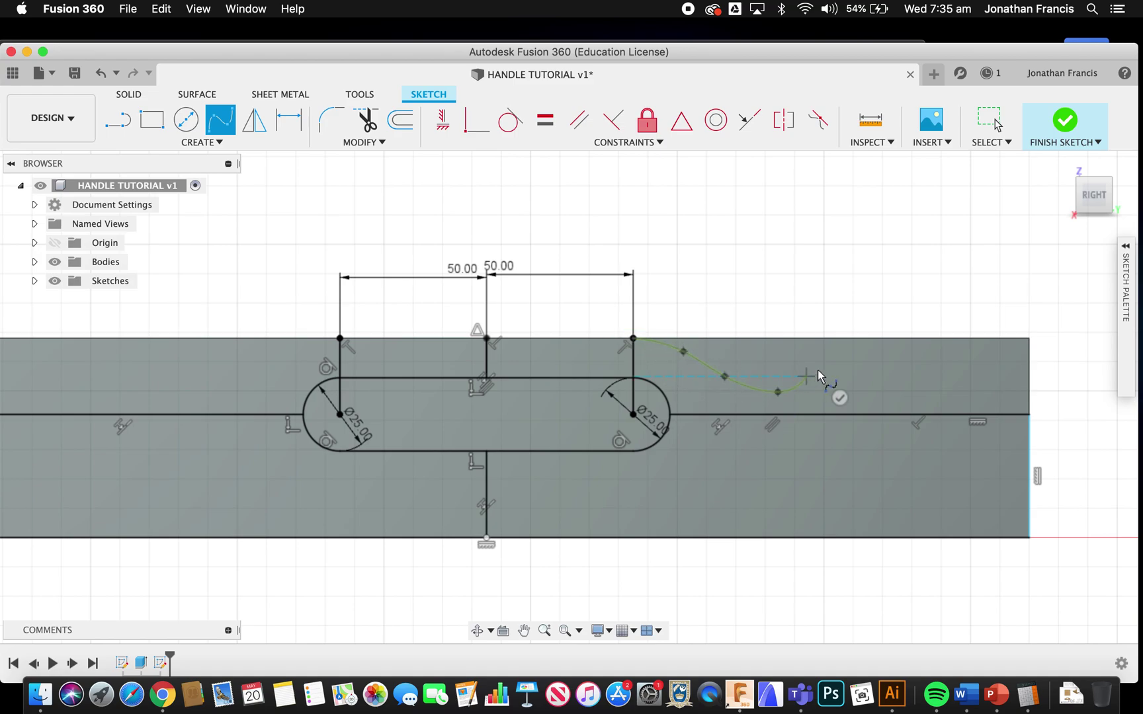
click(843, 366)
click(869, 393)
click(902, 397)
click(940, 392)
click(975, 411)
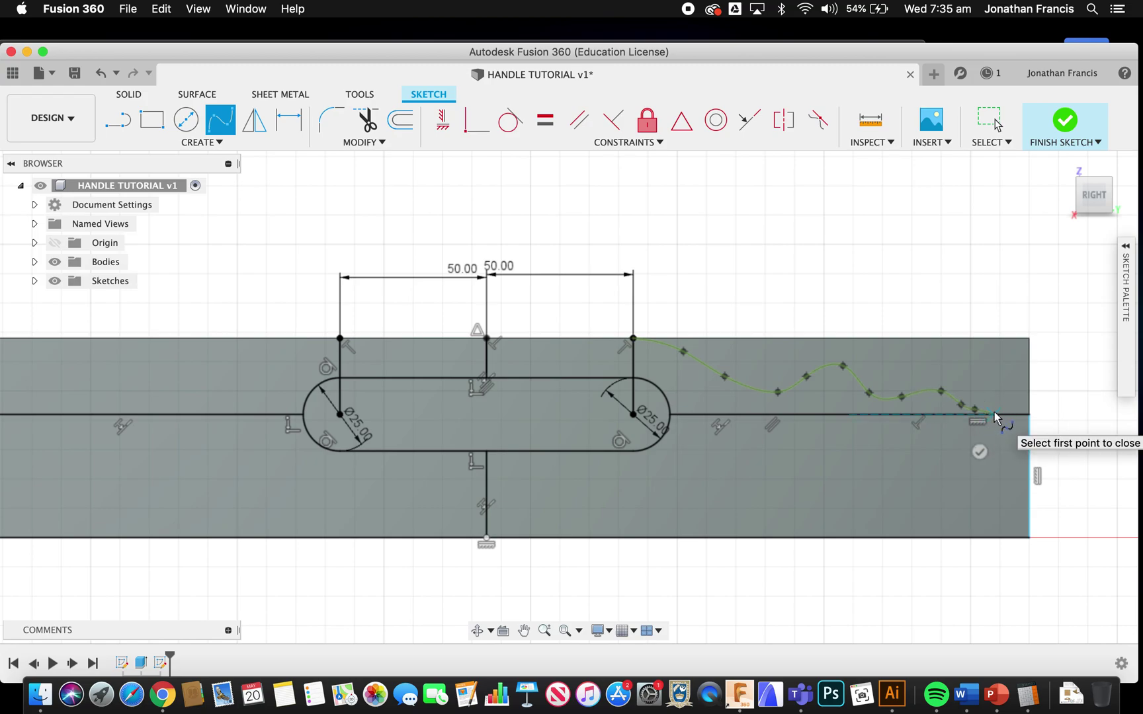
click(994, 413)
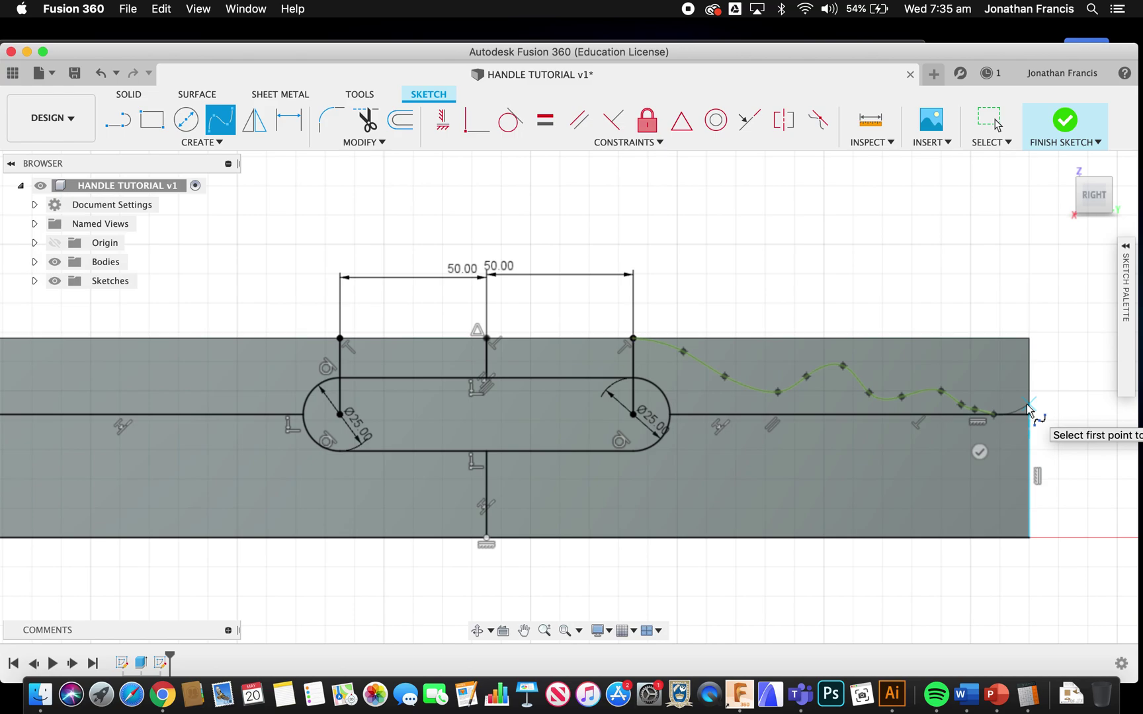
double_click(1036, 430)
Step: Dimension the spline's lower end point 12 mm from the board's right edge
scroll(1035, 430, up, 5)
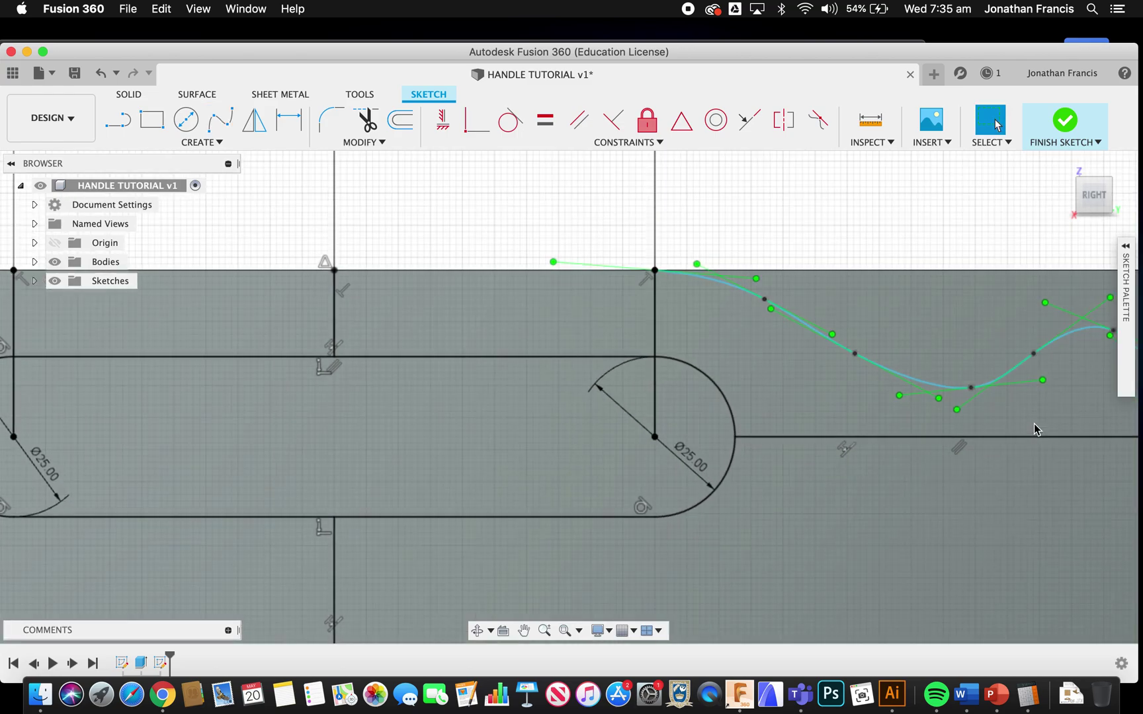
scroll(1035, 430, right, 4)
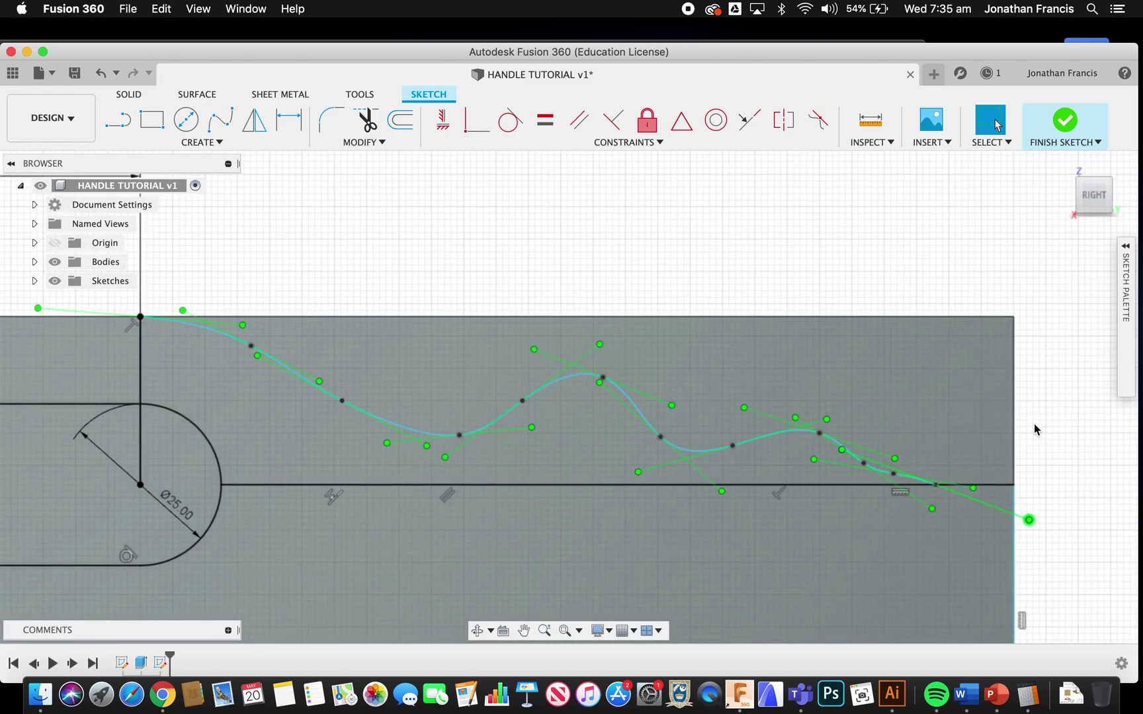
drag(887, 485, 964, 486)
key(d)
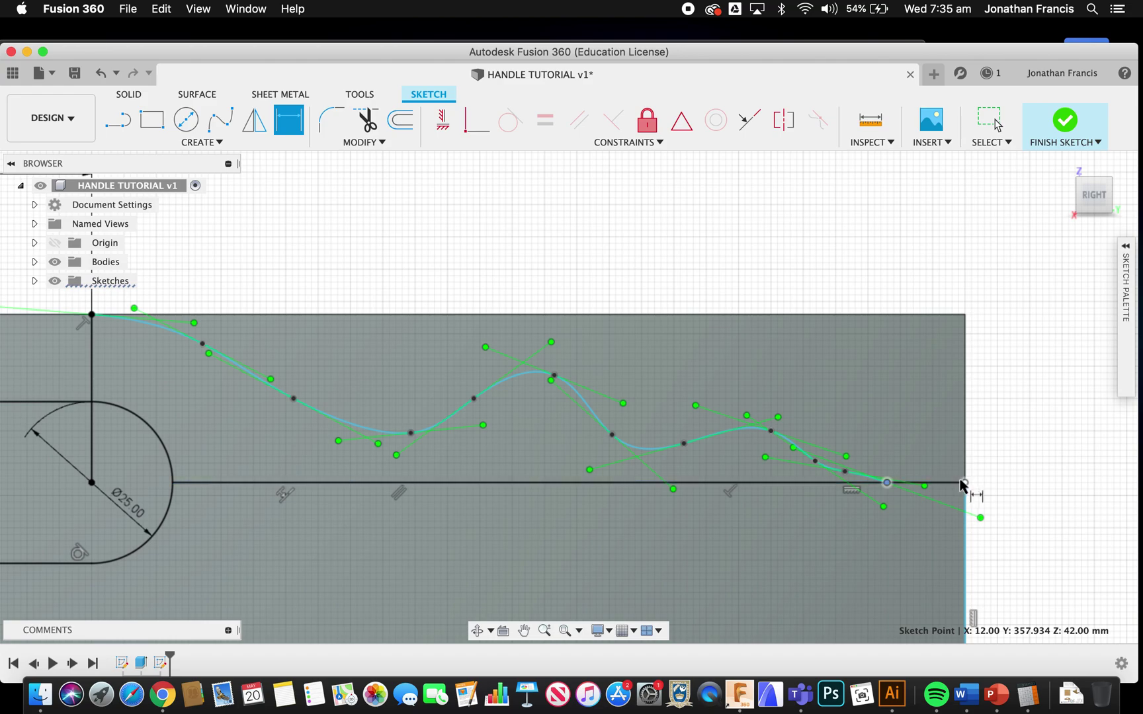
click(964, 484)
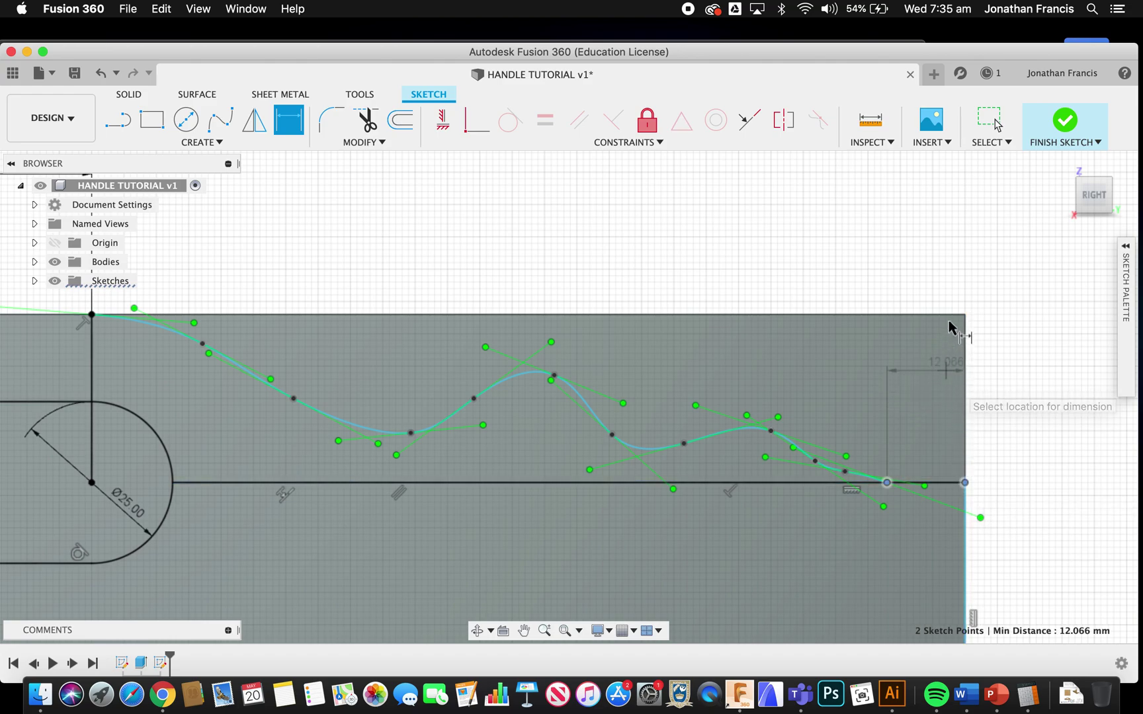
click(951, 297)
click(946, 294)
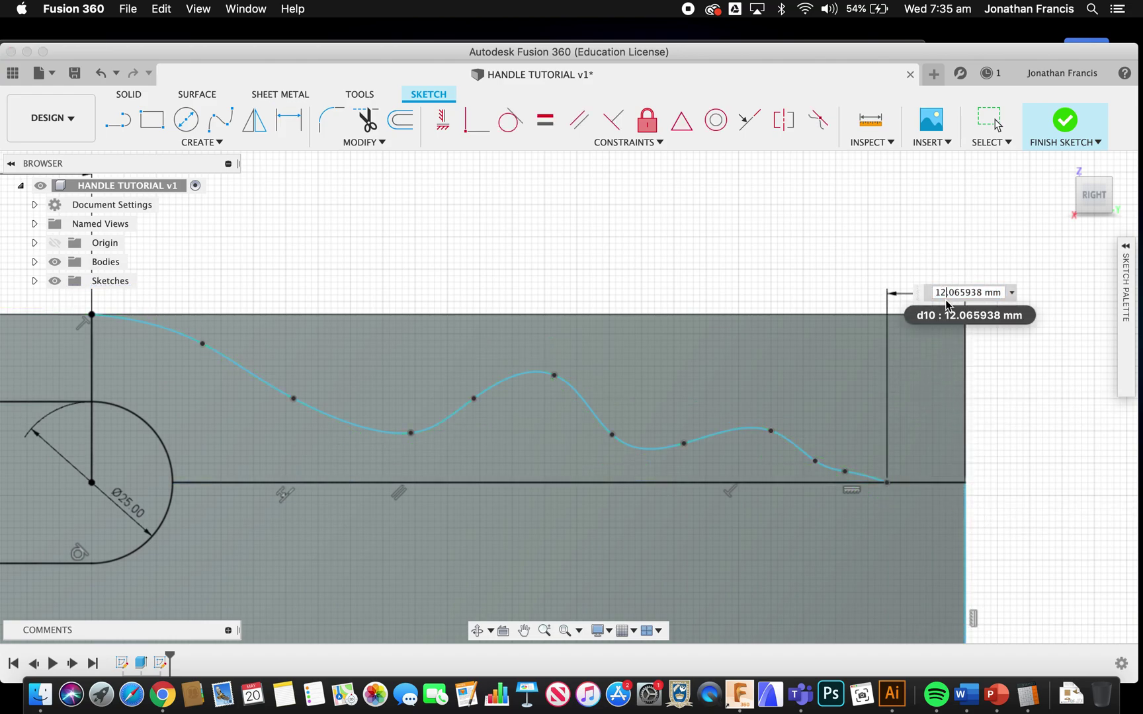
double_click(980, 295)
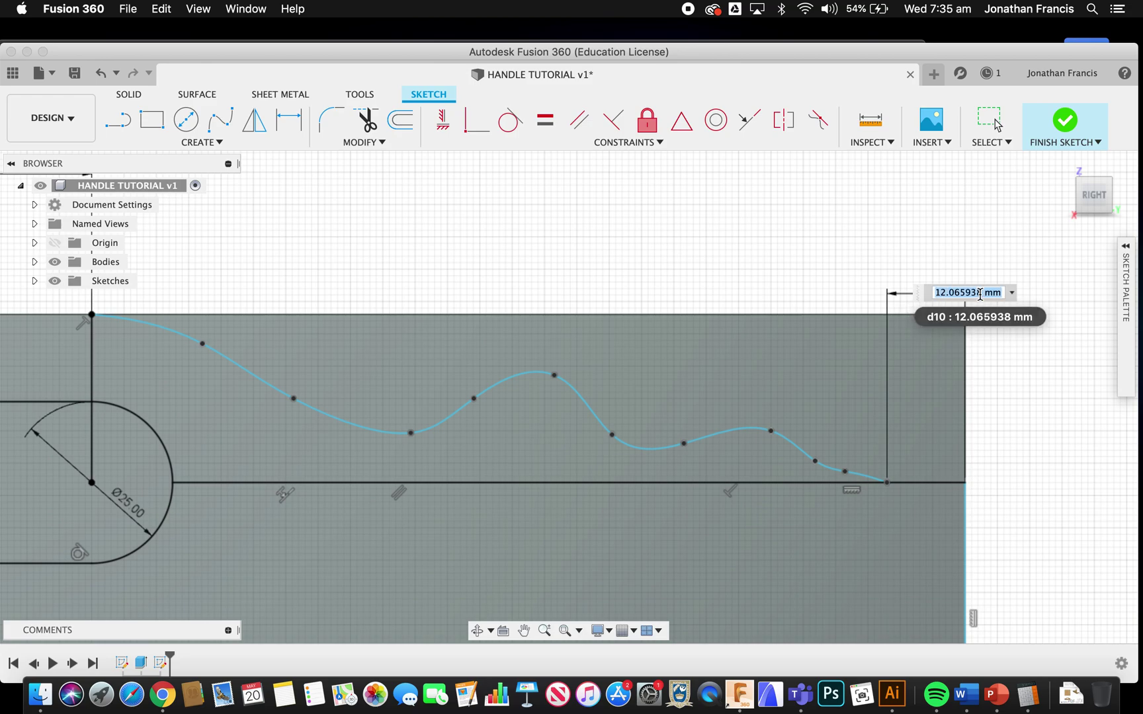
text(12)
key(Return)
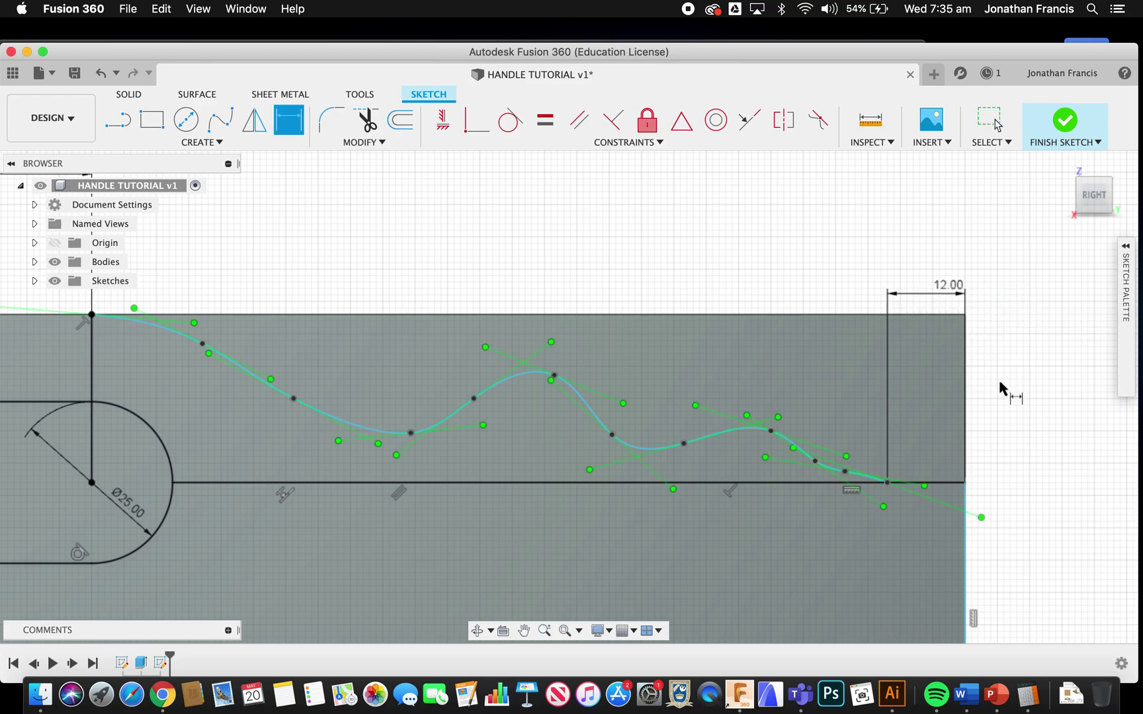
Step: Mirror the wavy spline to the board's left half, using the vertical centre line above the slot as the mirror line
scroll(1001, 393, down, 2)
scroll(1001, 393, left, 5)
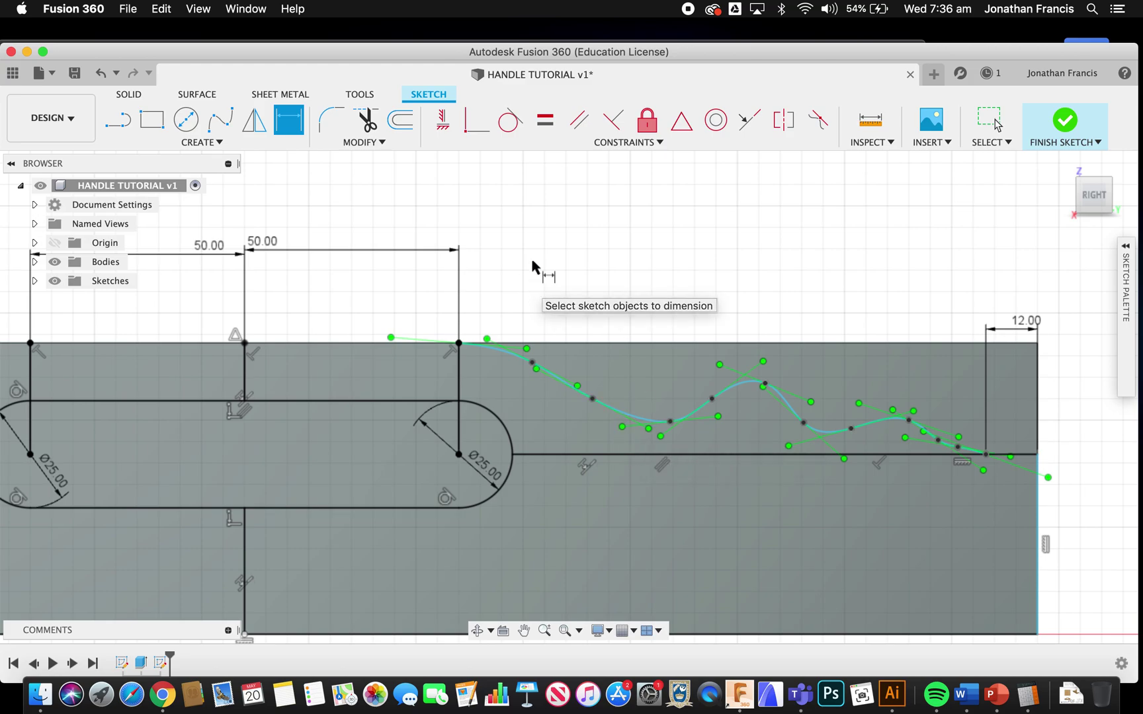
scroll(521, 242, left, 3)
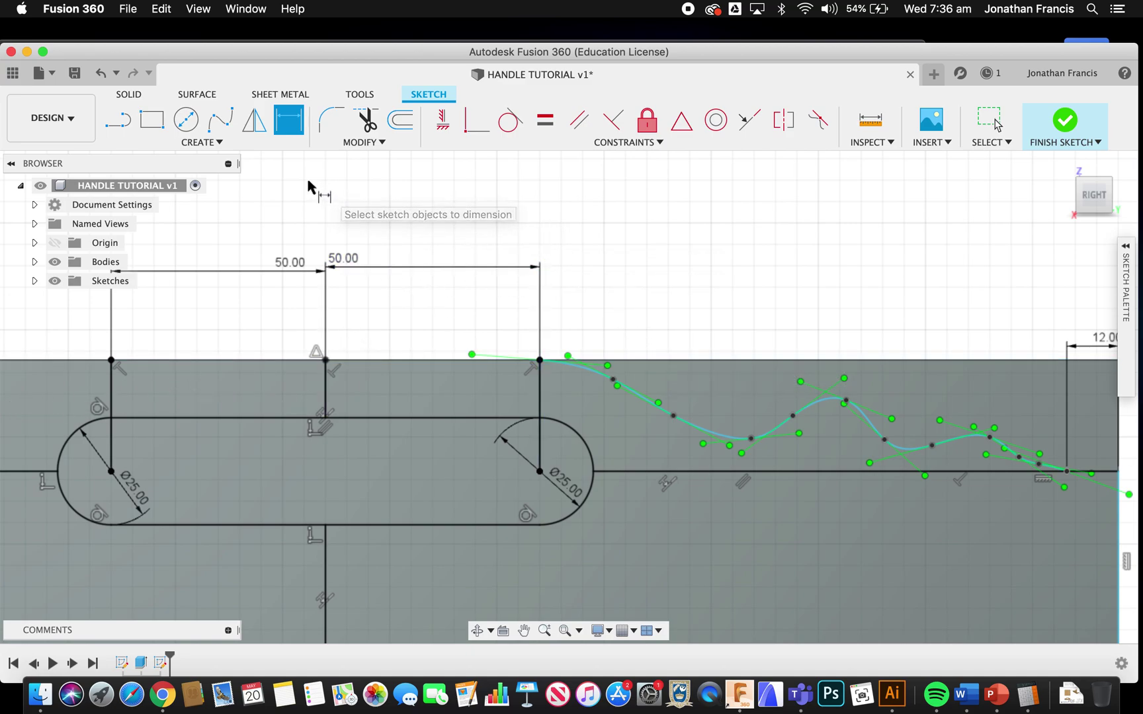
click(206, 142)
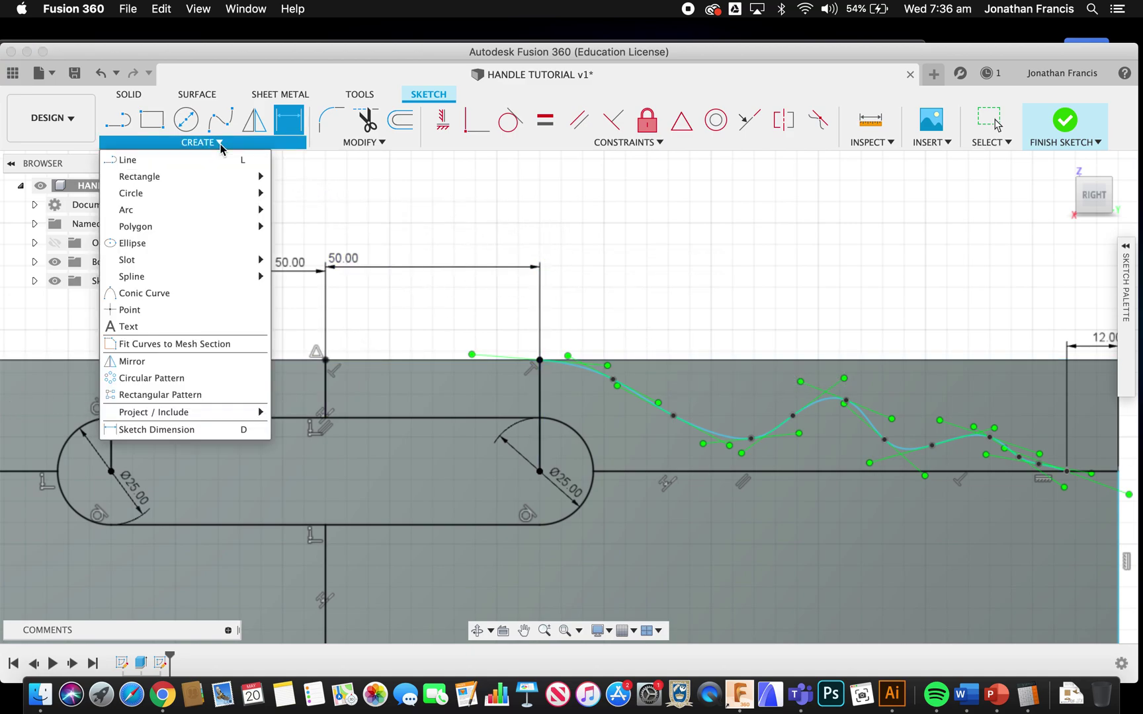
click(151, 361)
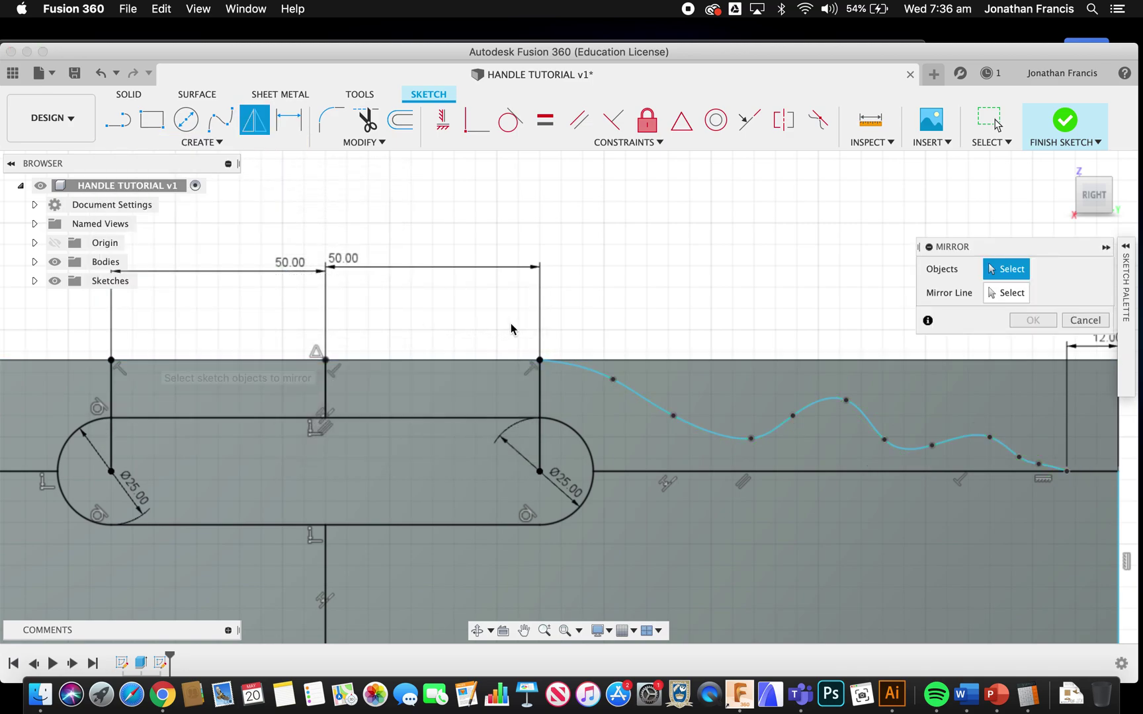
click(835, 405)
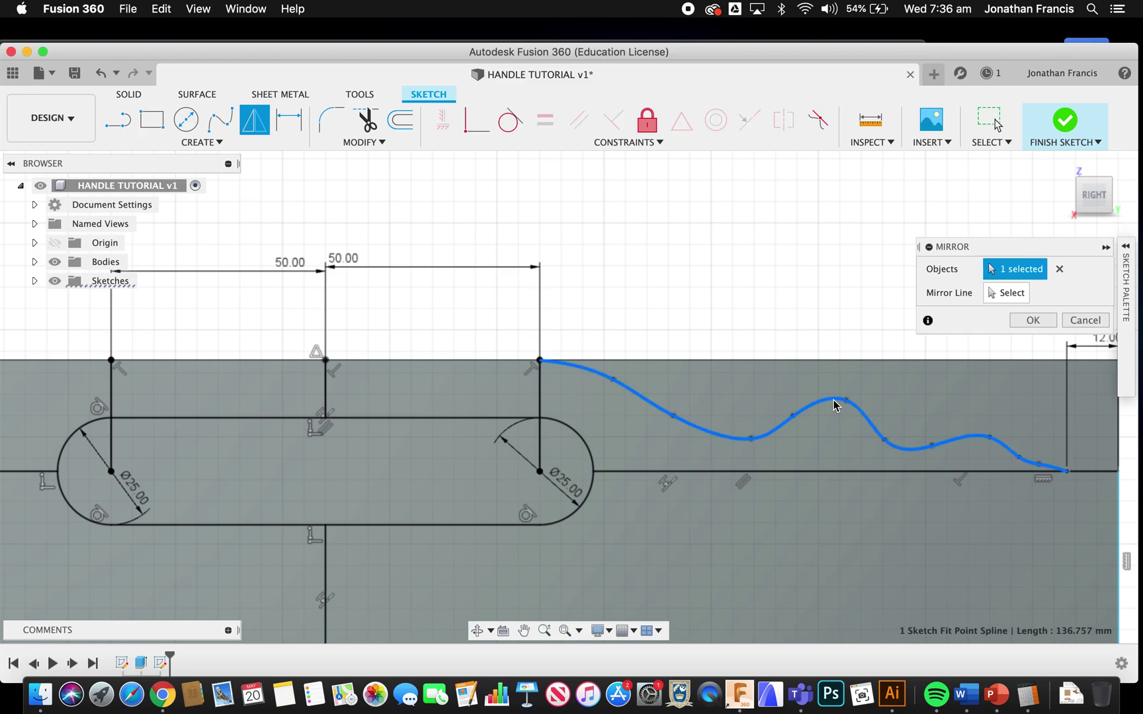
click(1003, 297)
click(327, 396)
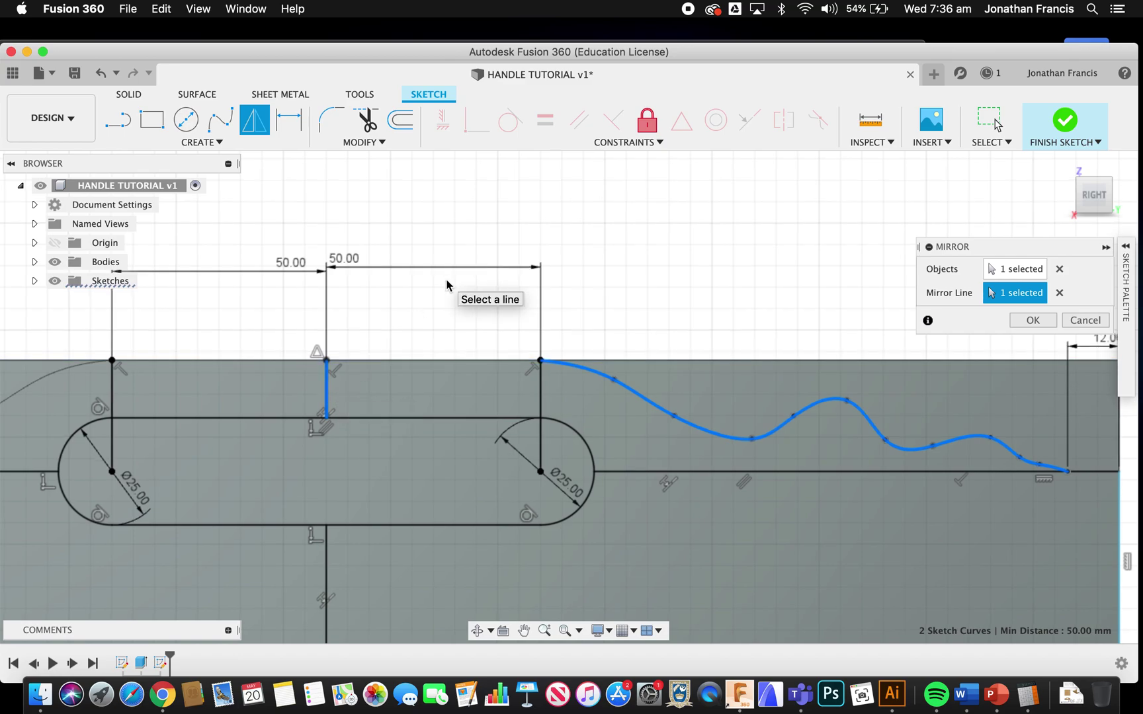
scroll(450, 285, down, 4)
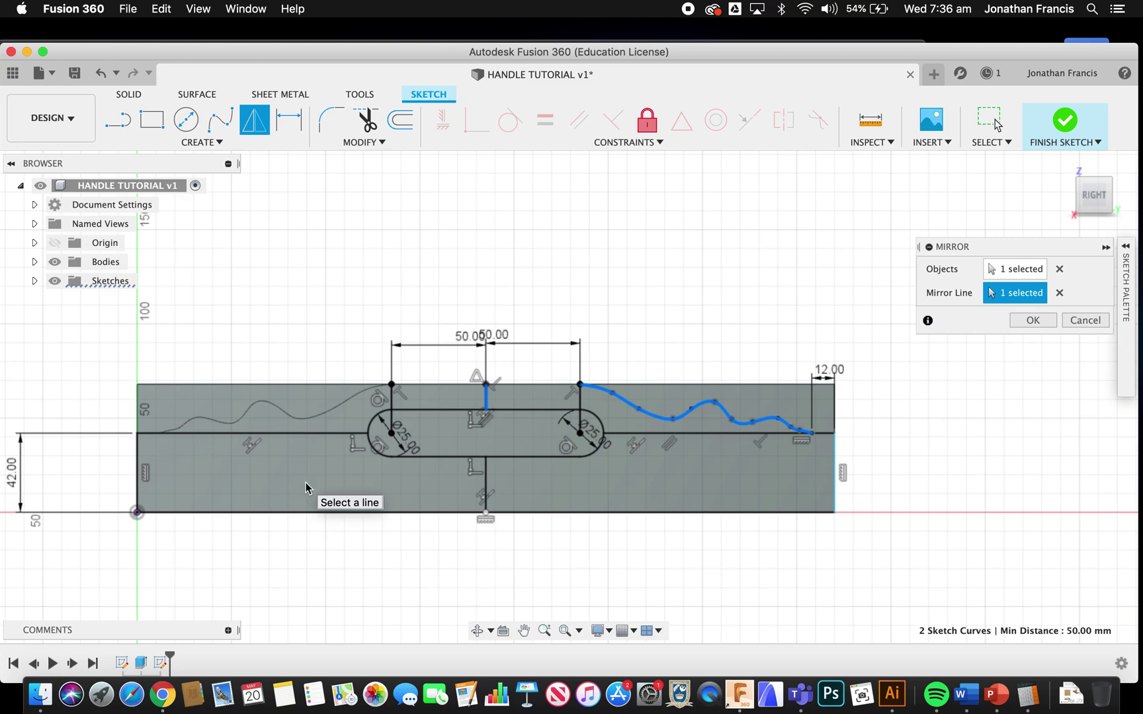
scroll(306, 488, up, 5)
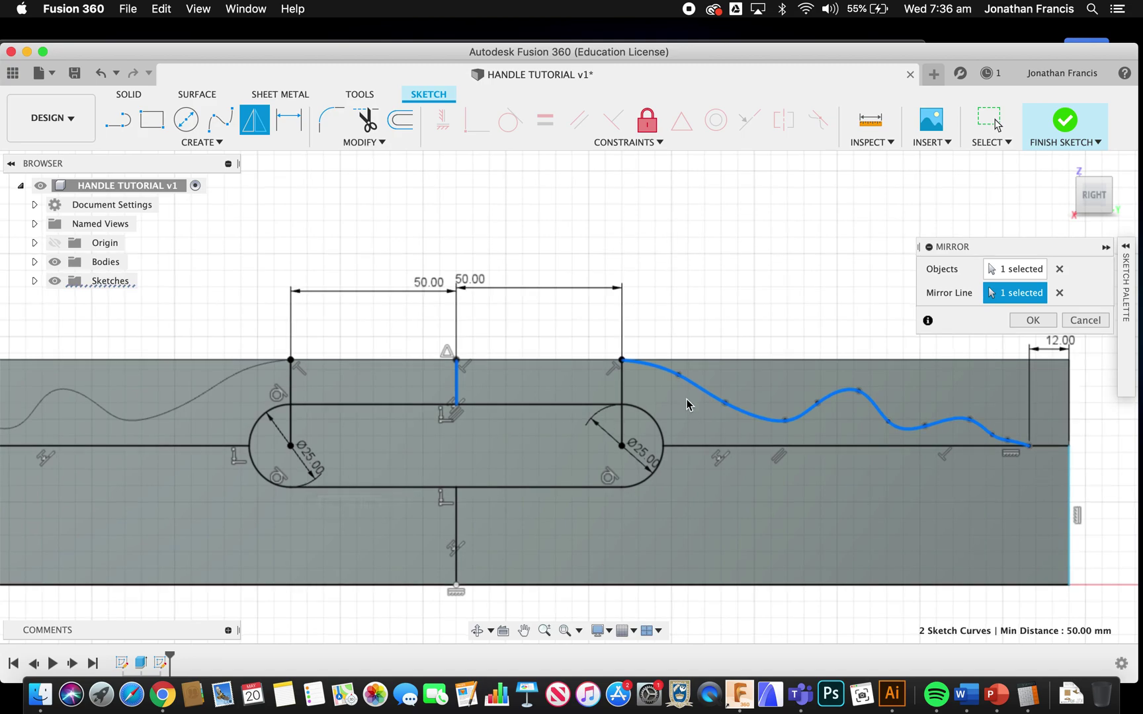
click(1032, 320)
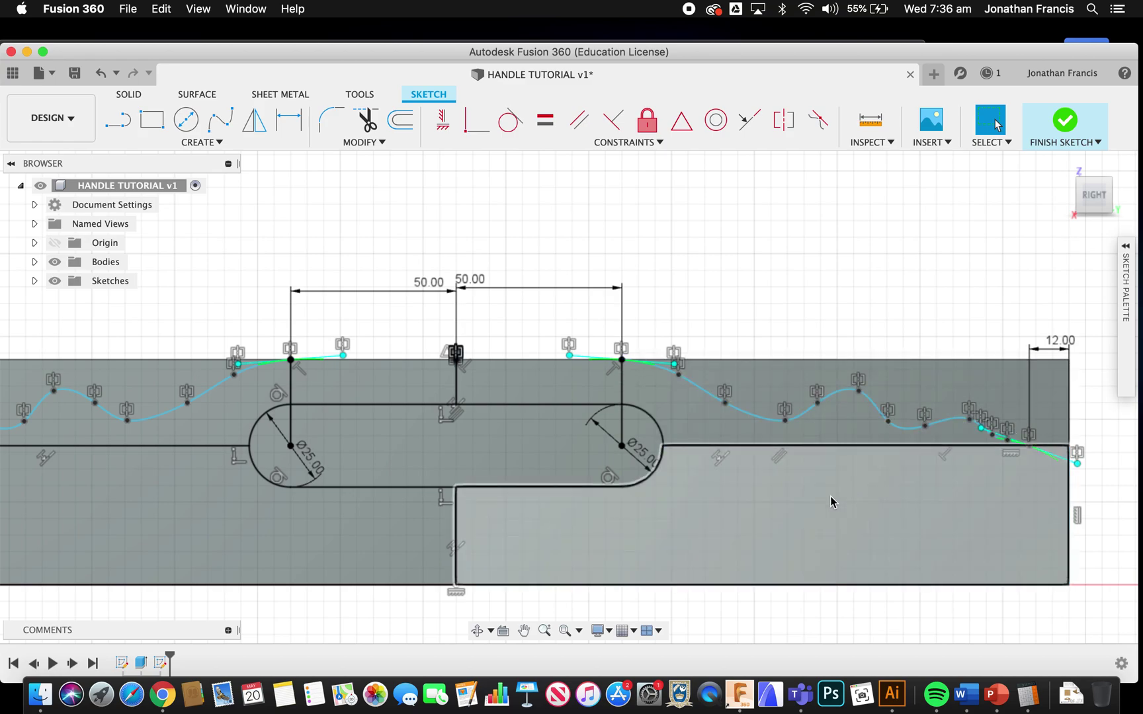
Step: Extrude the two areas above the wavy splines and the slot profile by -12 mm as a cut through the board
key(F6)
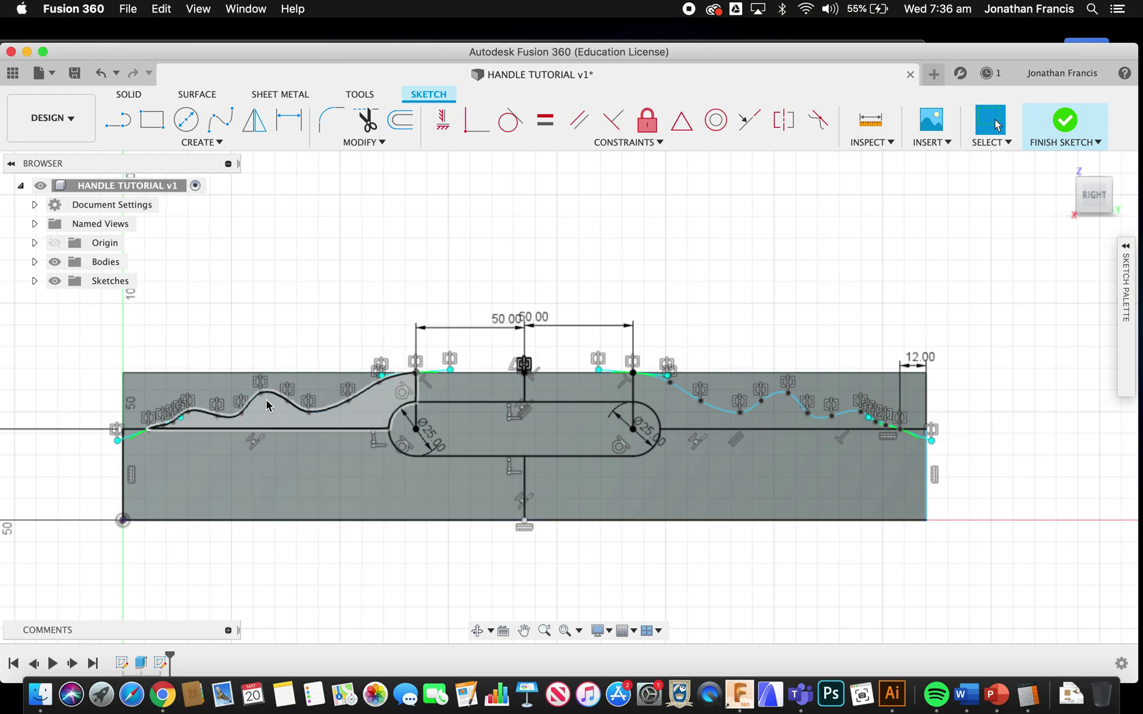
click(231, 397)
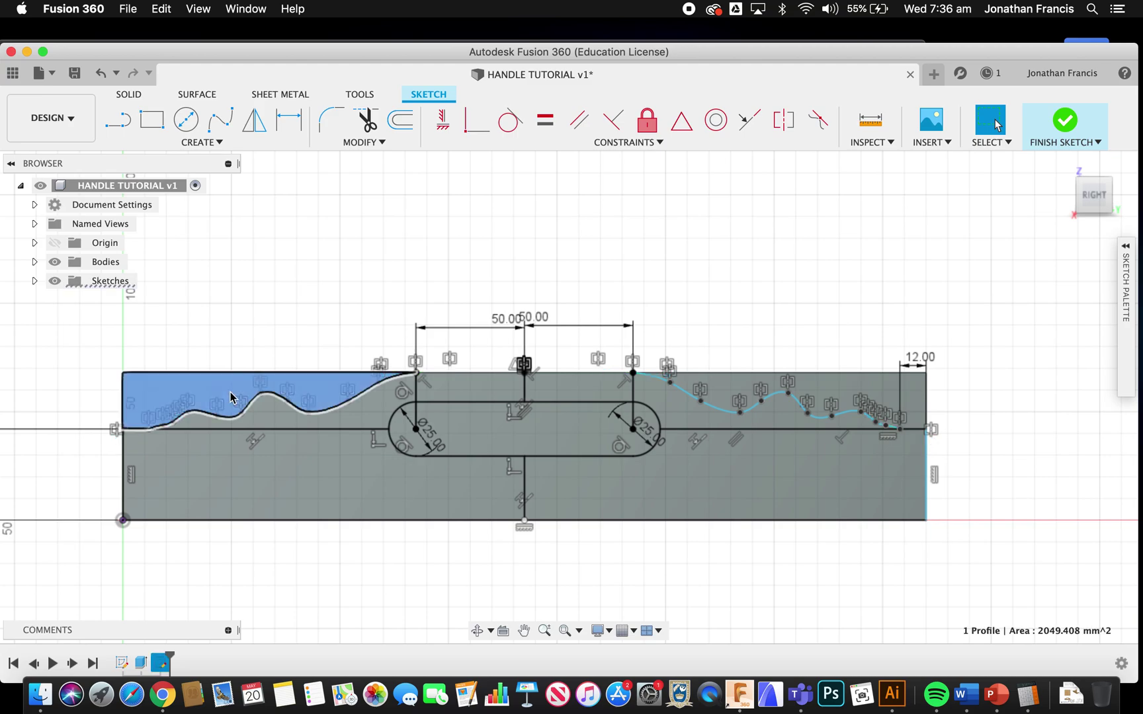
shift+click(726, 390)
shift+click(566, 438)
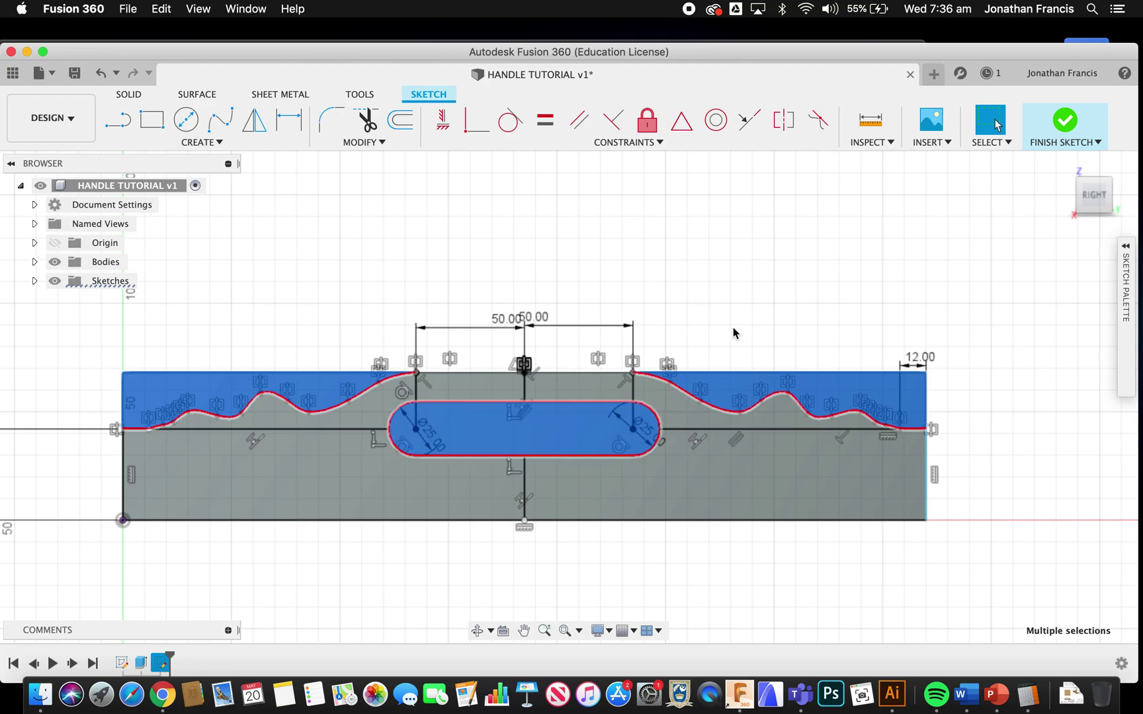
key(e)
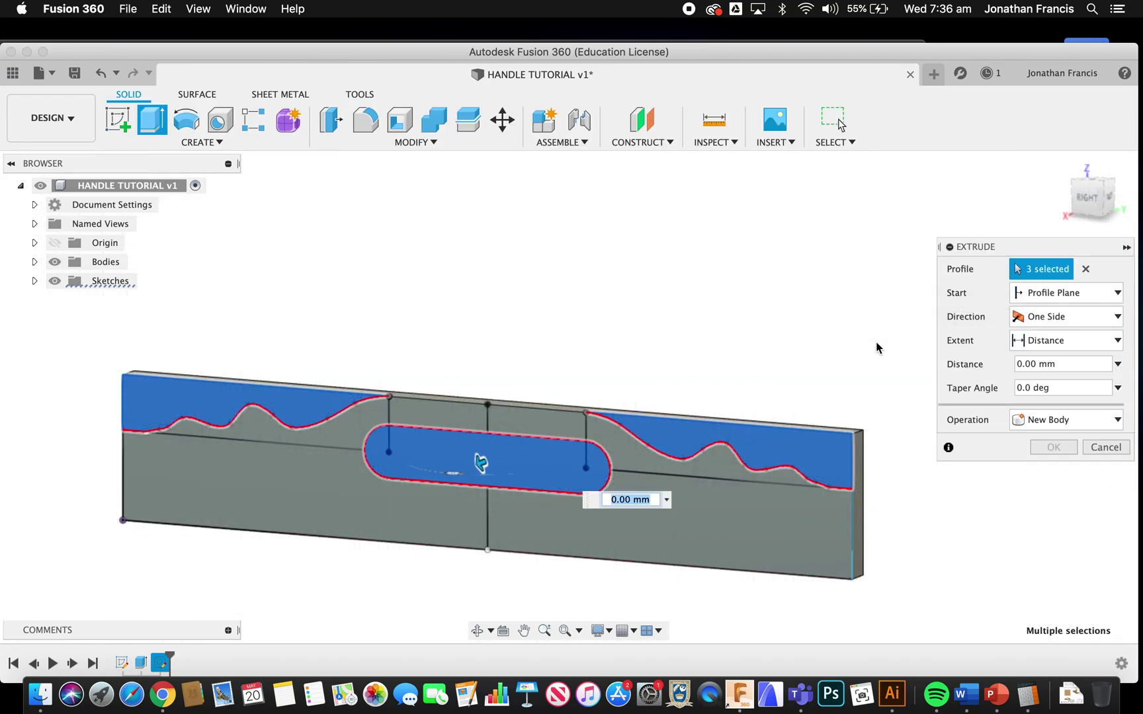
text(-12)
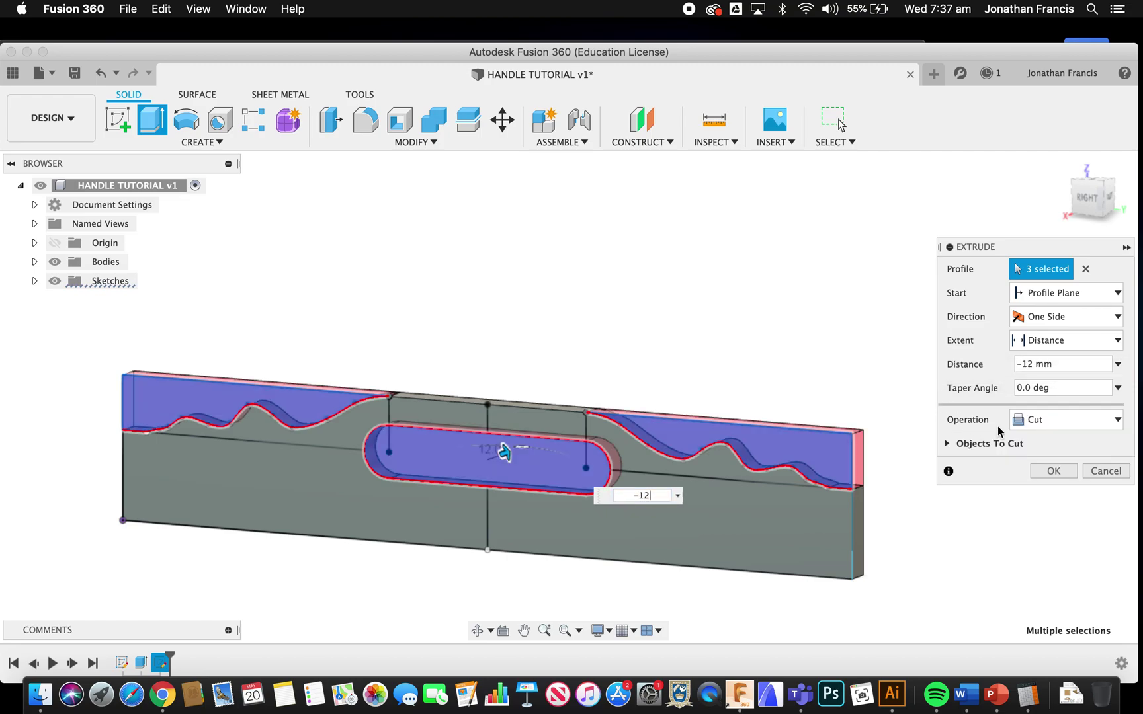
click(1052, 473)
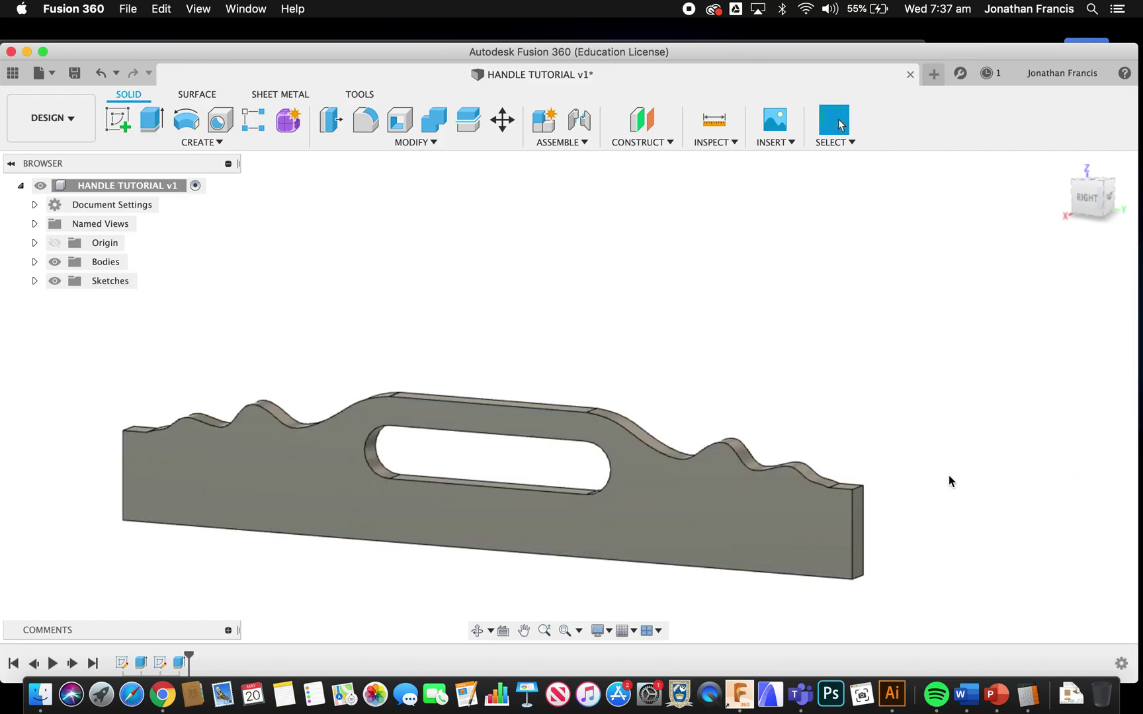
Step: View the finished handle from the right and save the design with the version description "User Saved"
shift+scroll(949, 477, left, 5)
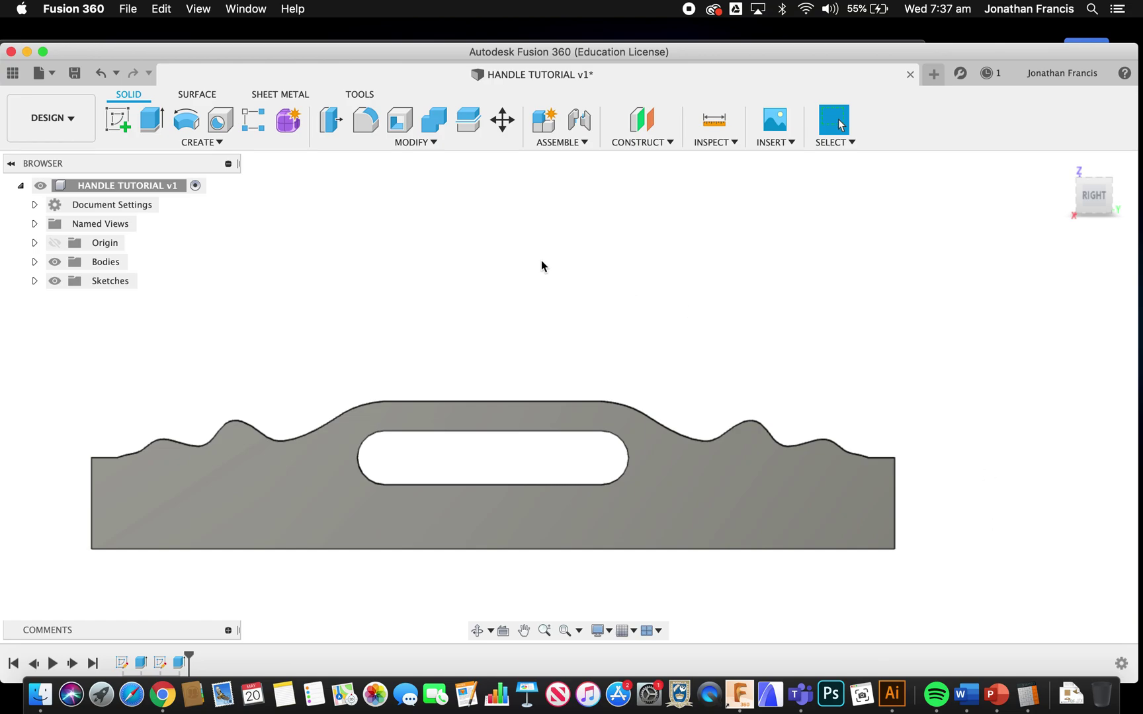
click(75, 74)
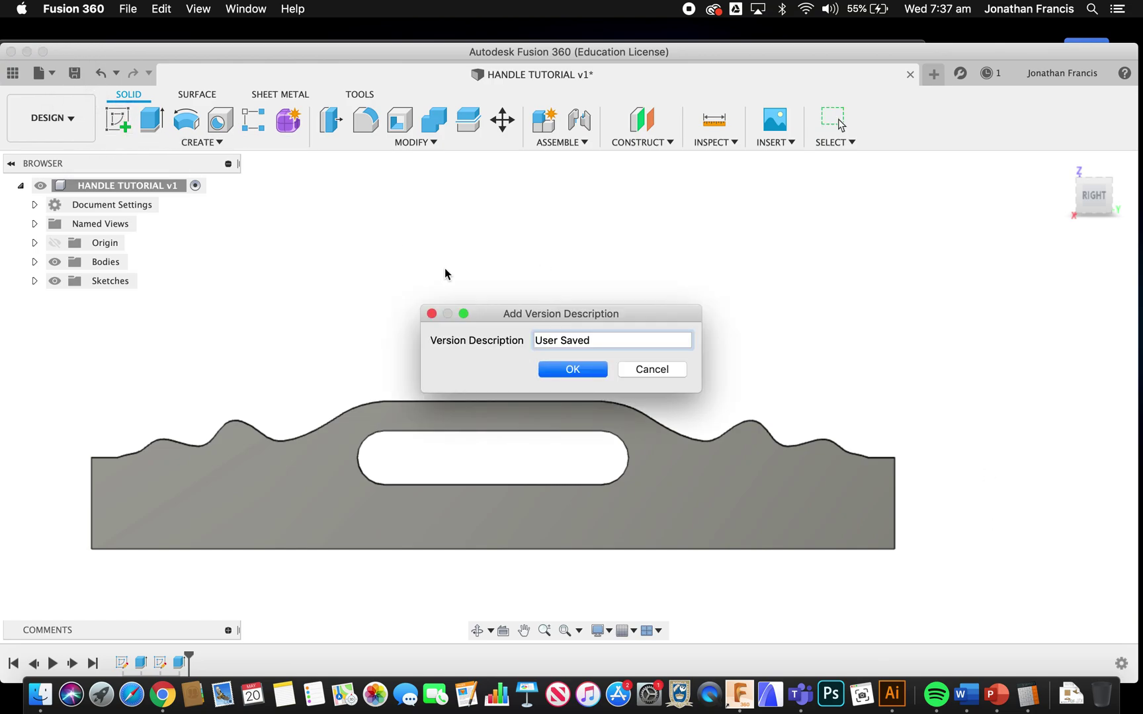
click(563, 372)
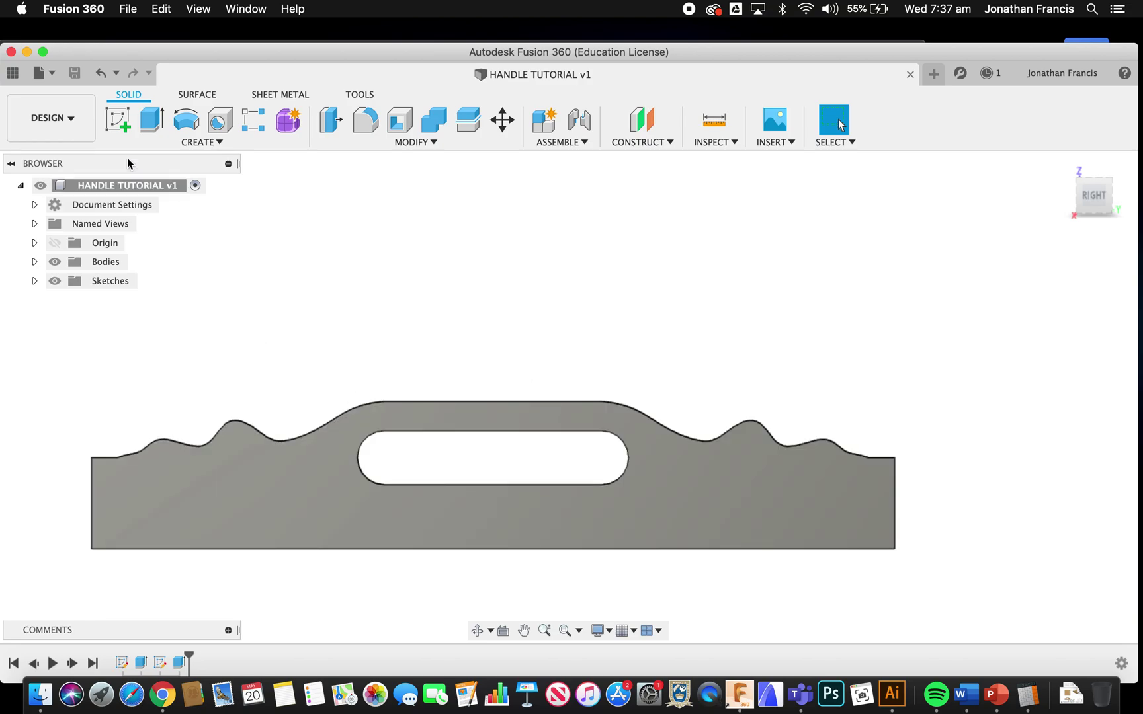
Step: Create a new drawing from the full handle design using the KCC DRAWING TEMPLATE.f2t template
click(40, 73)
mouse_move(115, 151)
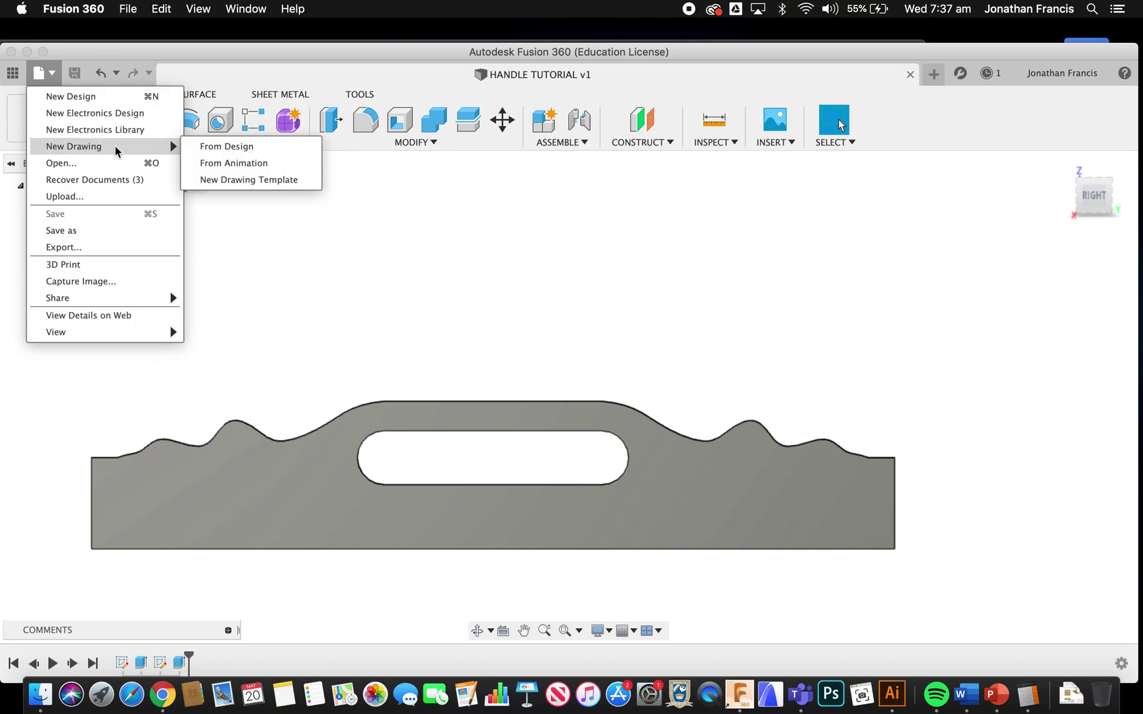
click(225, 146)
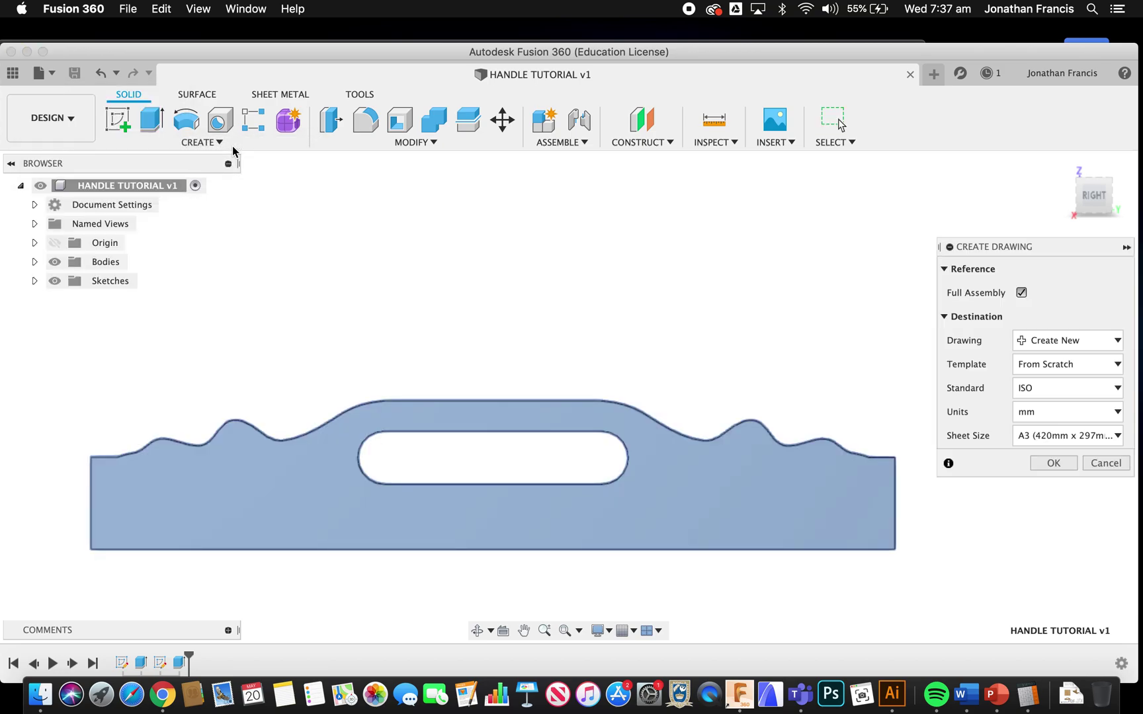
click(1105, 364)
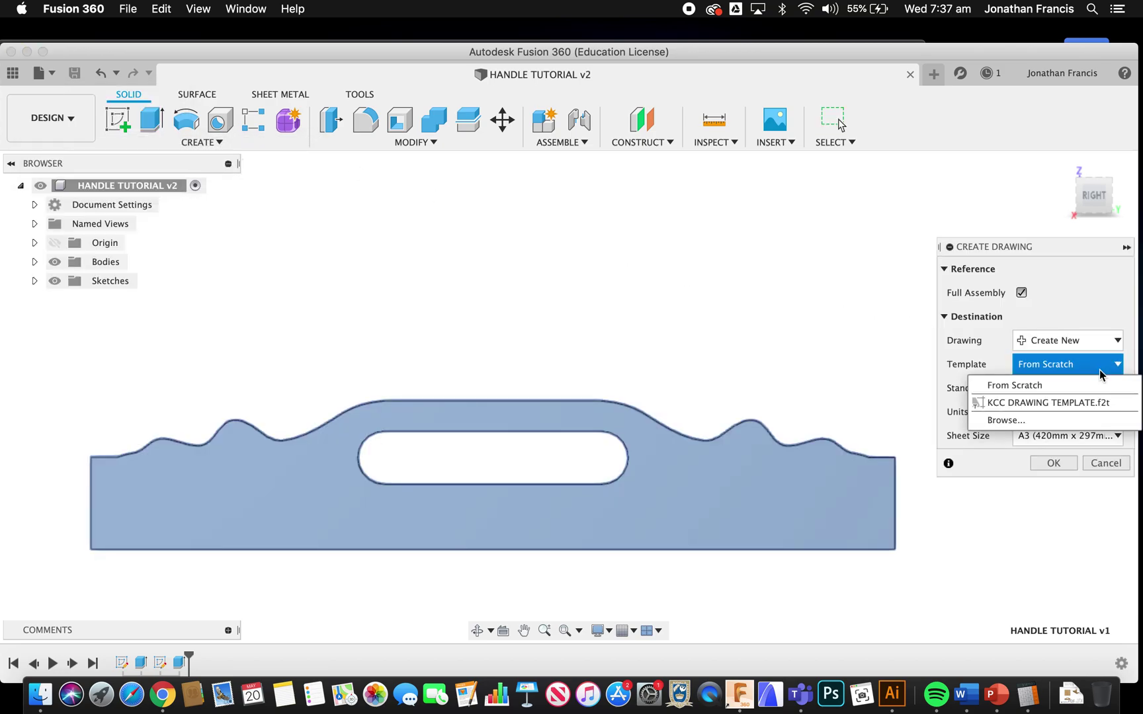
click(1059, 404)
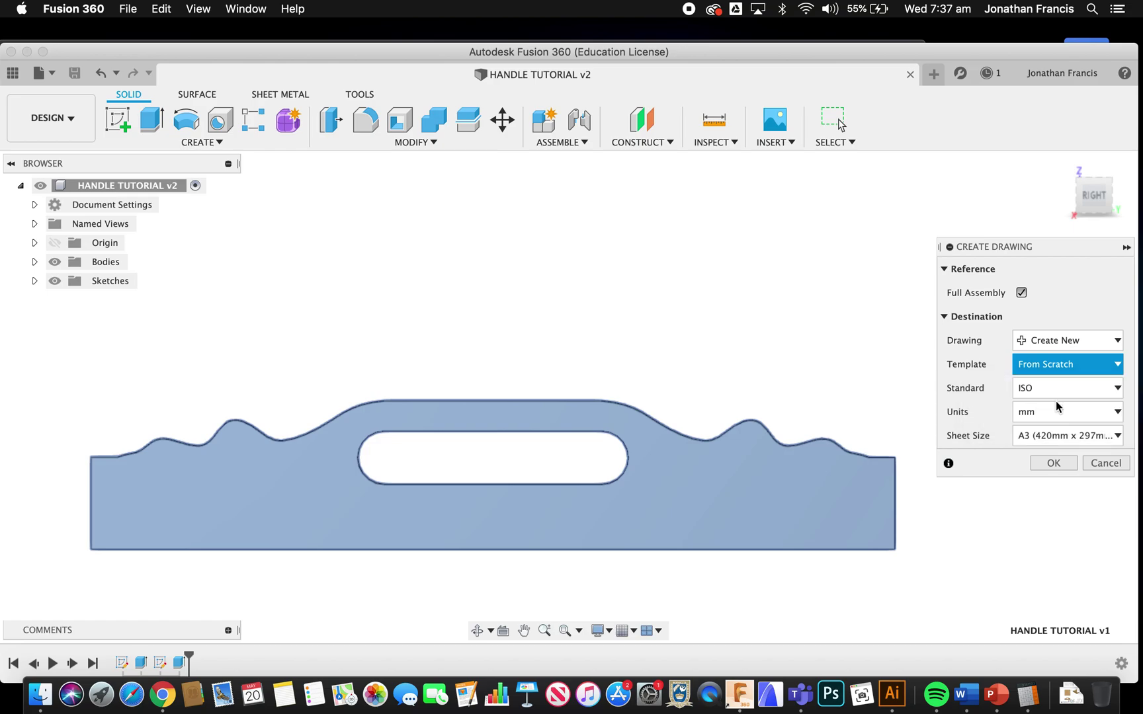
click(1054, 464)
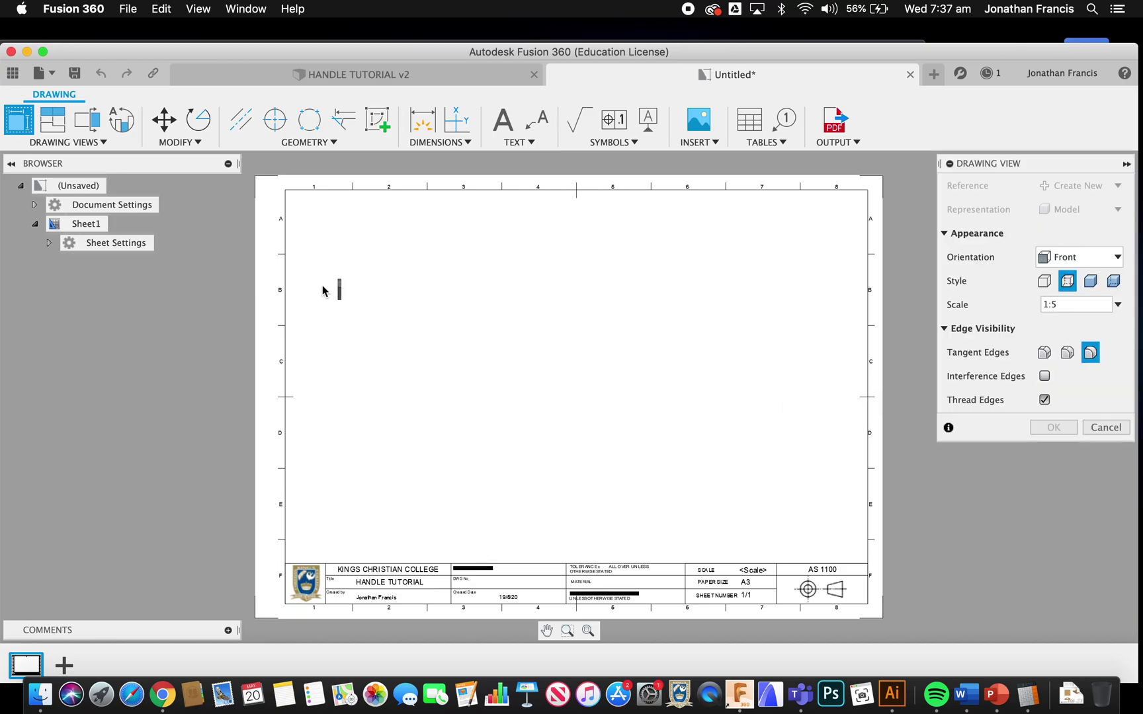
Step: Place the base view in the middle of the sheet with RIGHT orientation, 1:1 scale and the visible-edges-only style
click(1114, 263)
click(1084, 311)
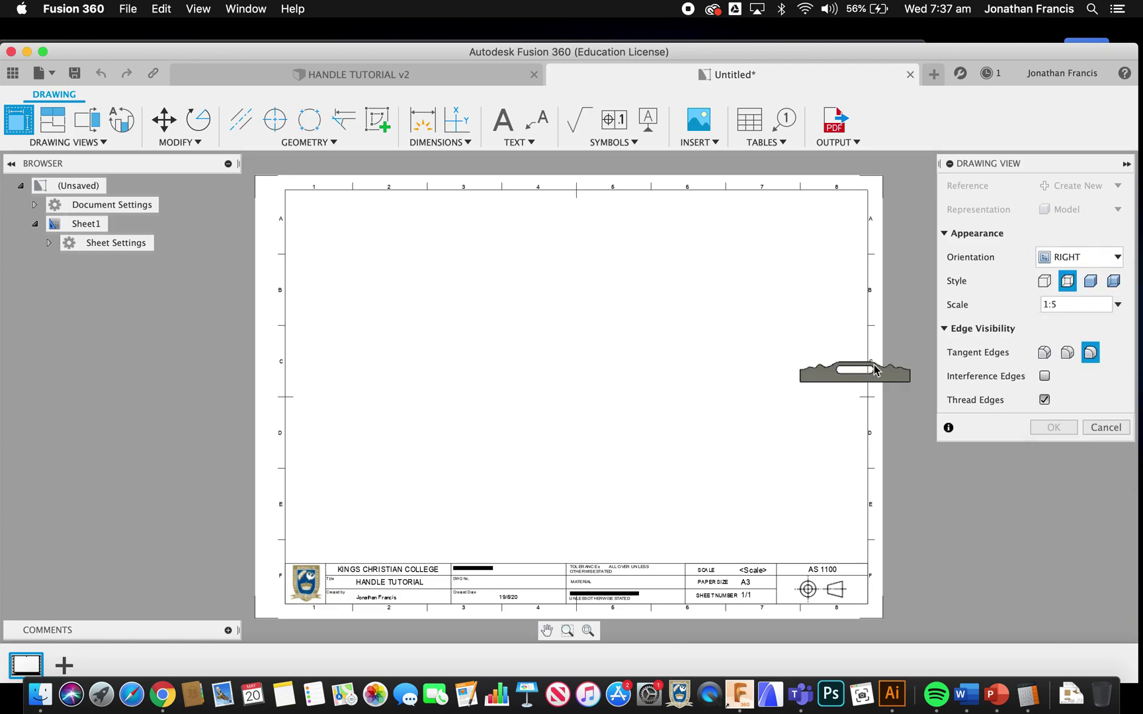
click(1057, 307)
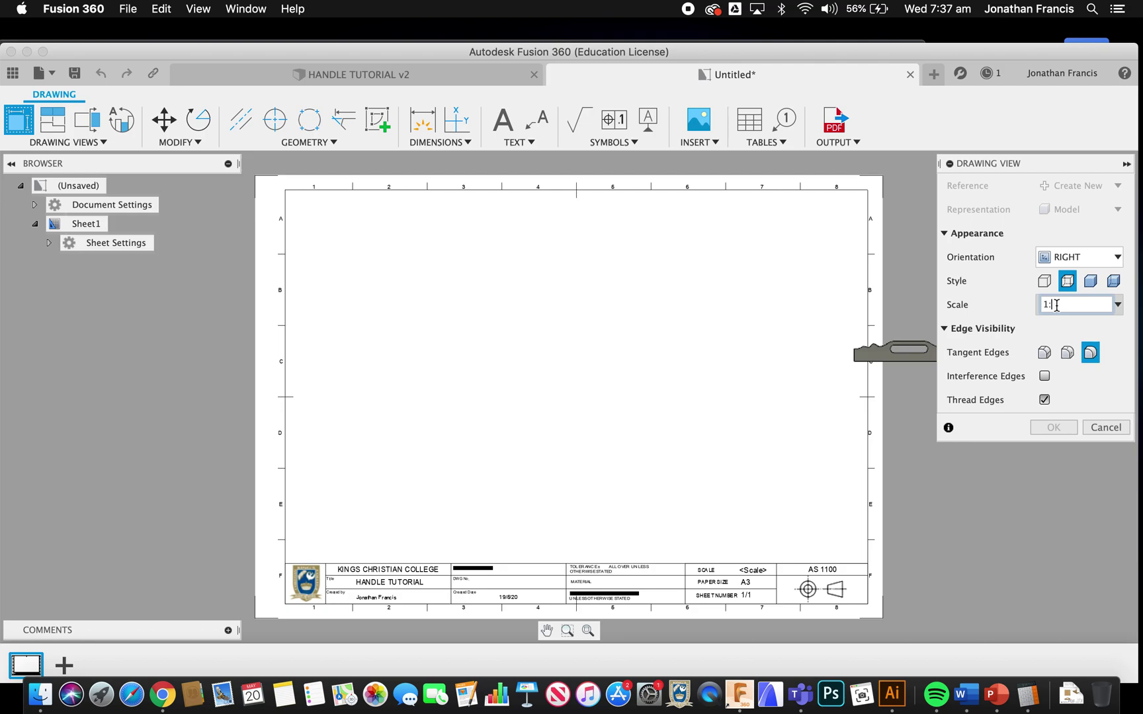
text(1)
key(Return)
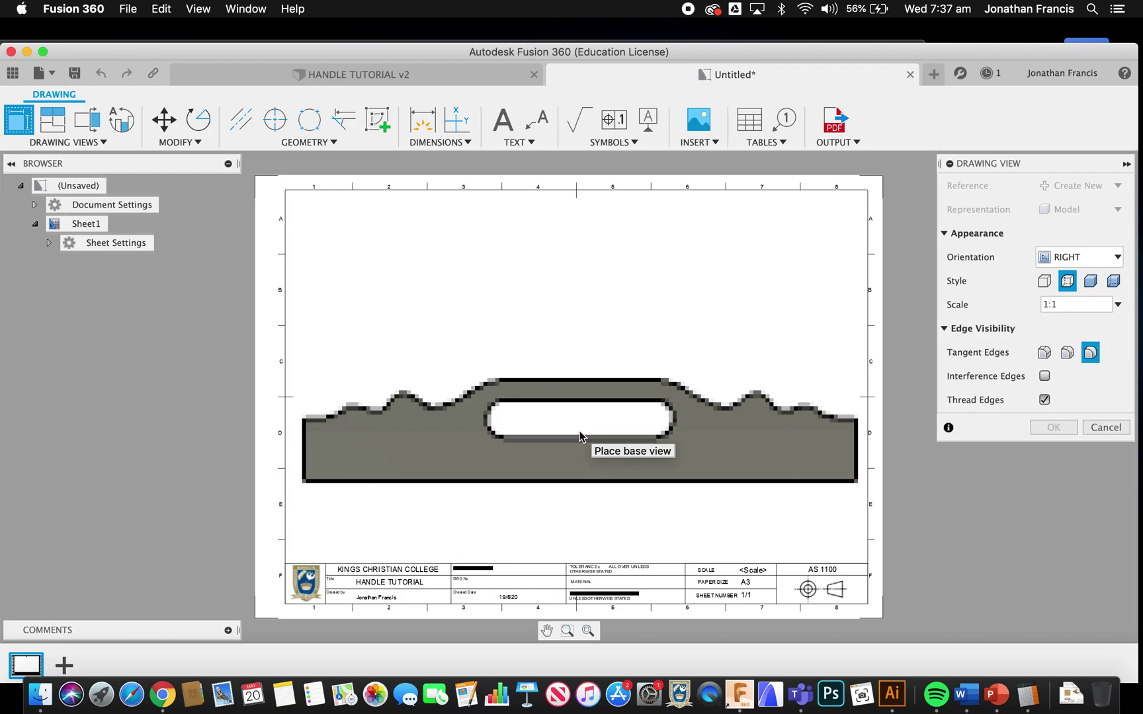
click(579, 436)
click(1045, 282)
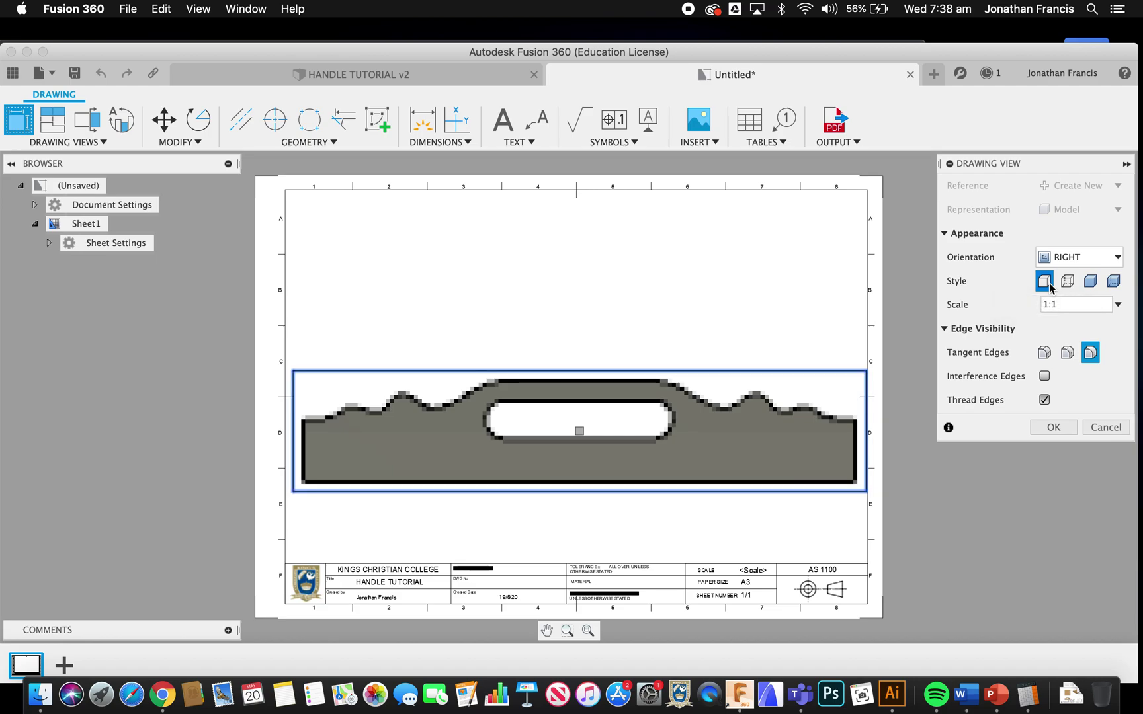
click(1053, 428)
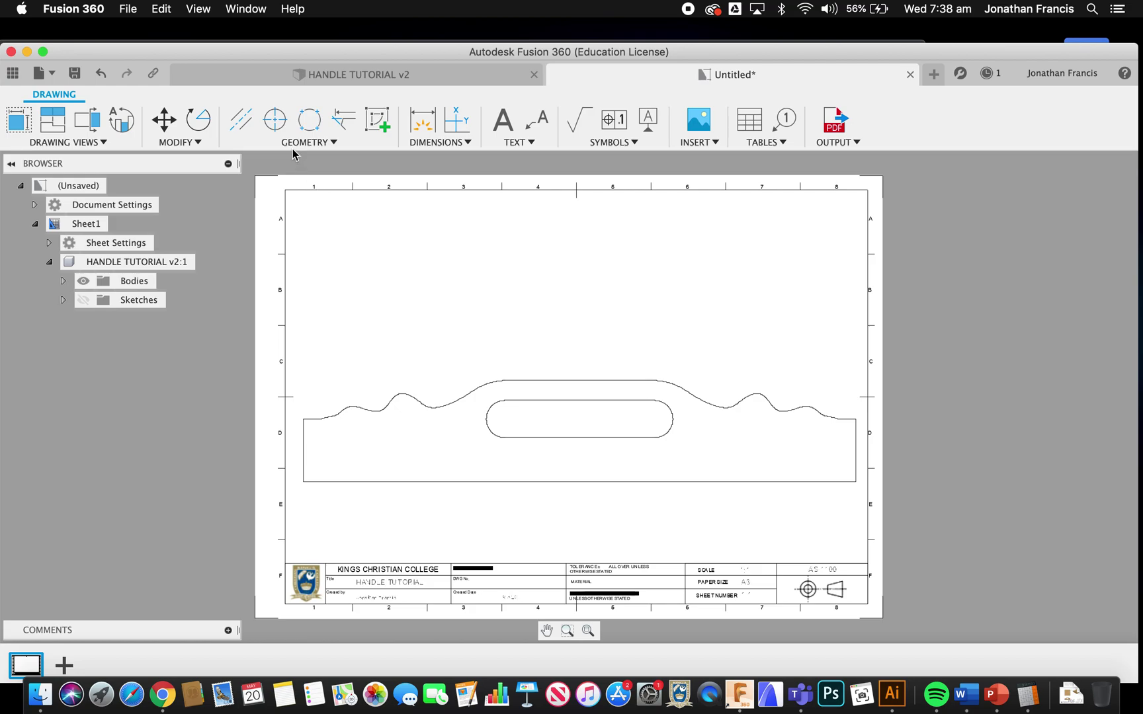
Step: Add centre marks to both rounded ends of the hand slot
click(277, 125)
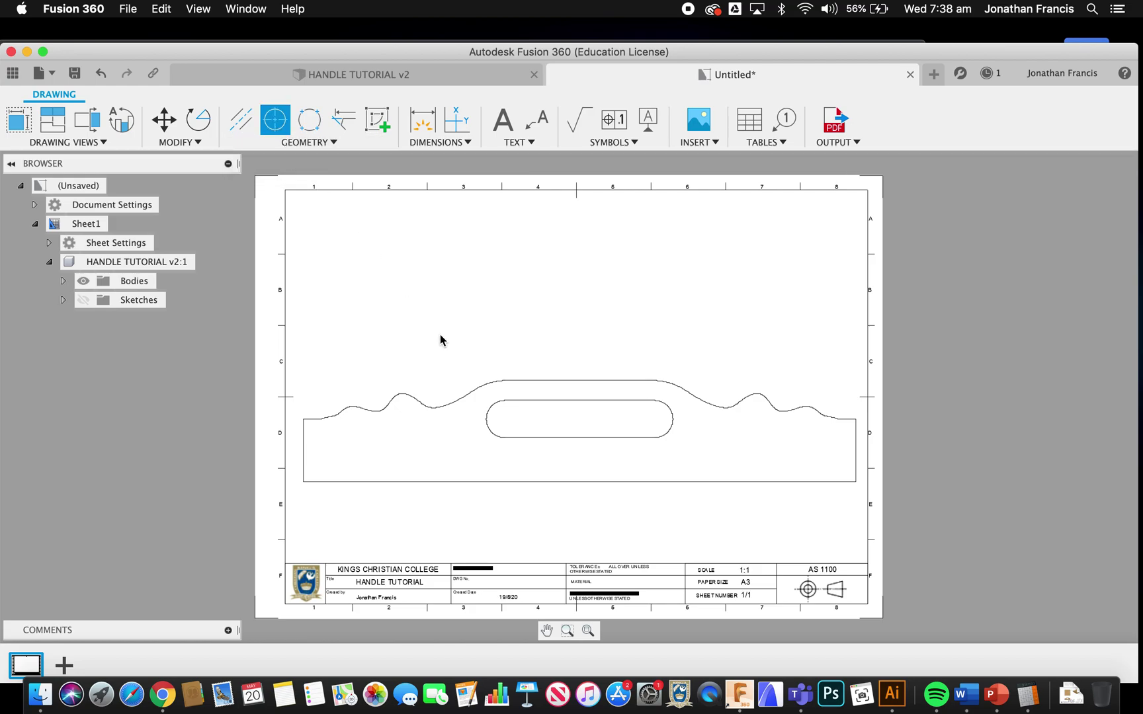
click(496, 409)
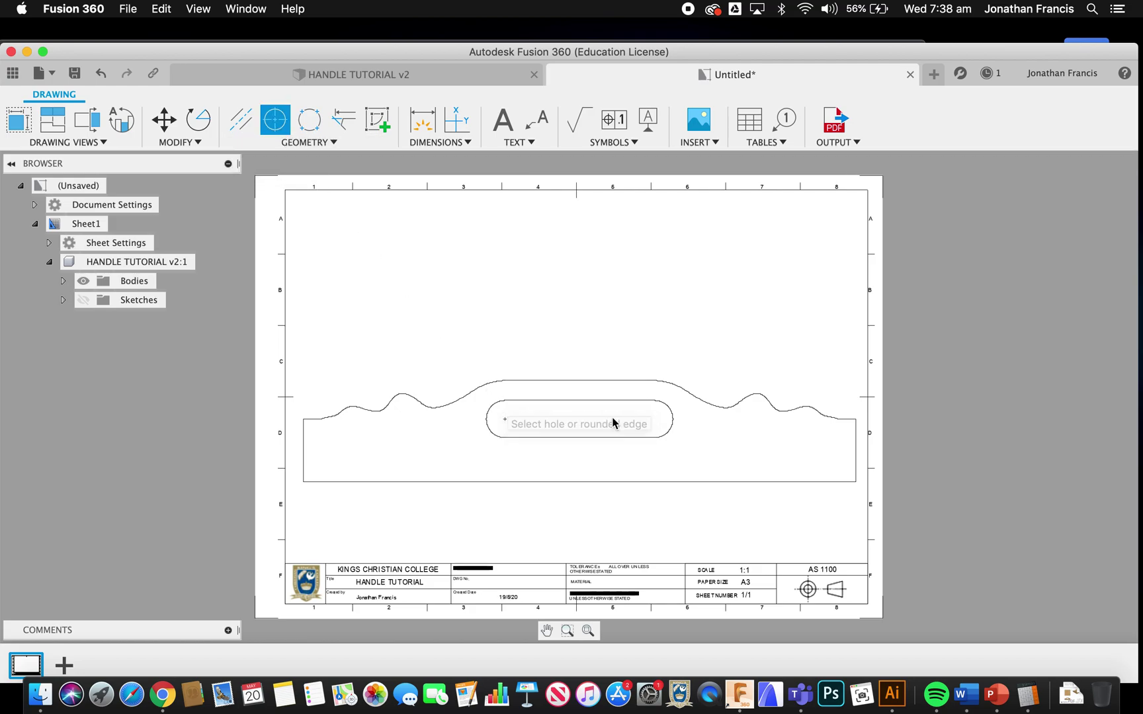
click(670, 411)
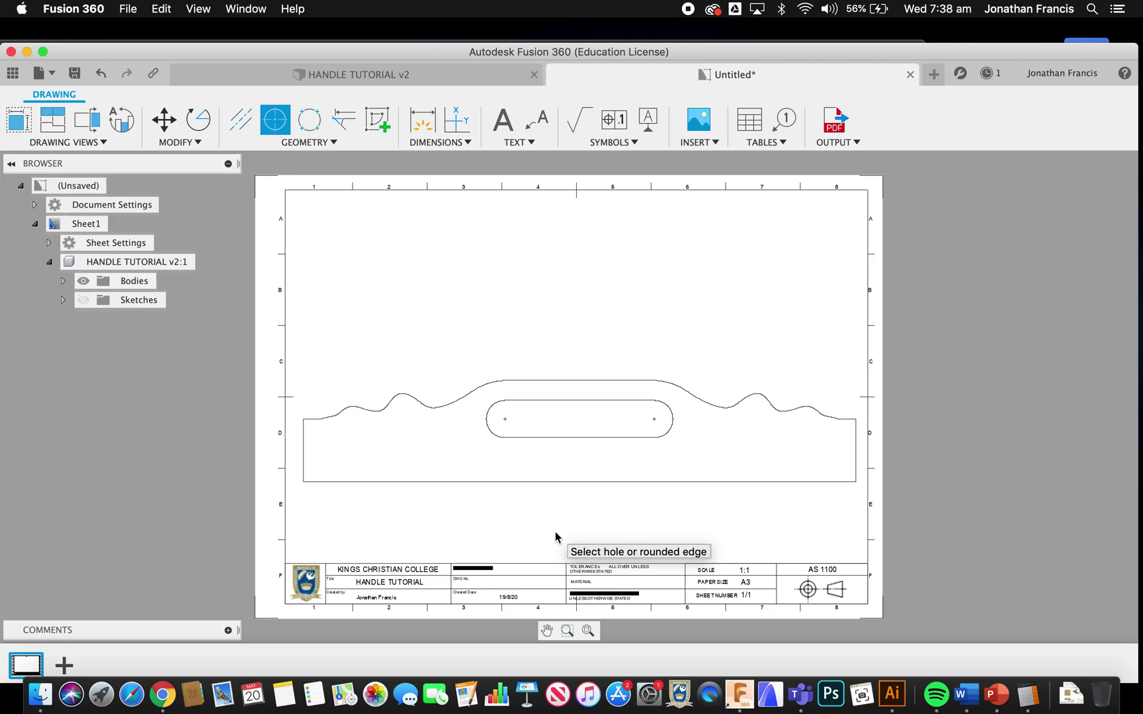
Step: Dimension the board's overall length below its bottom edge and the height of its left edge outside the outline
click(422, 120)
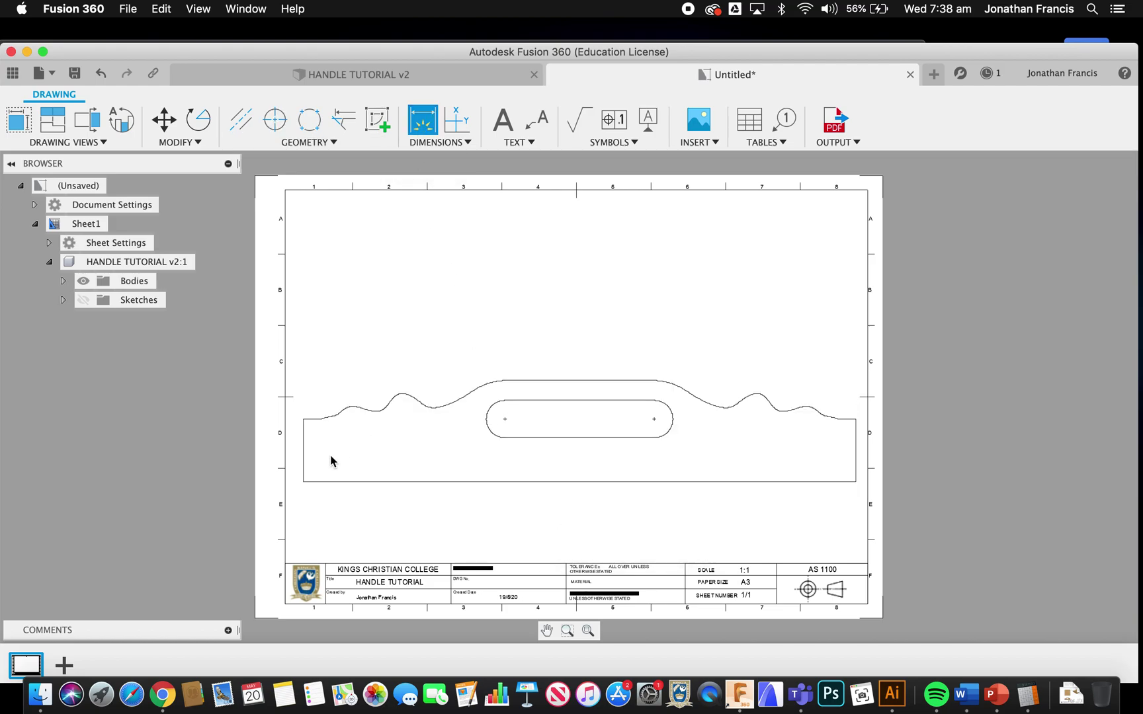
click(304, 483)
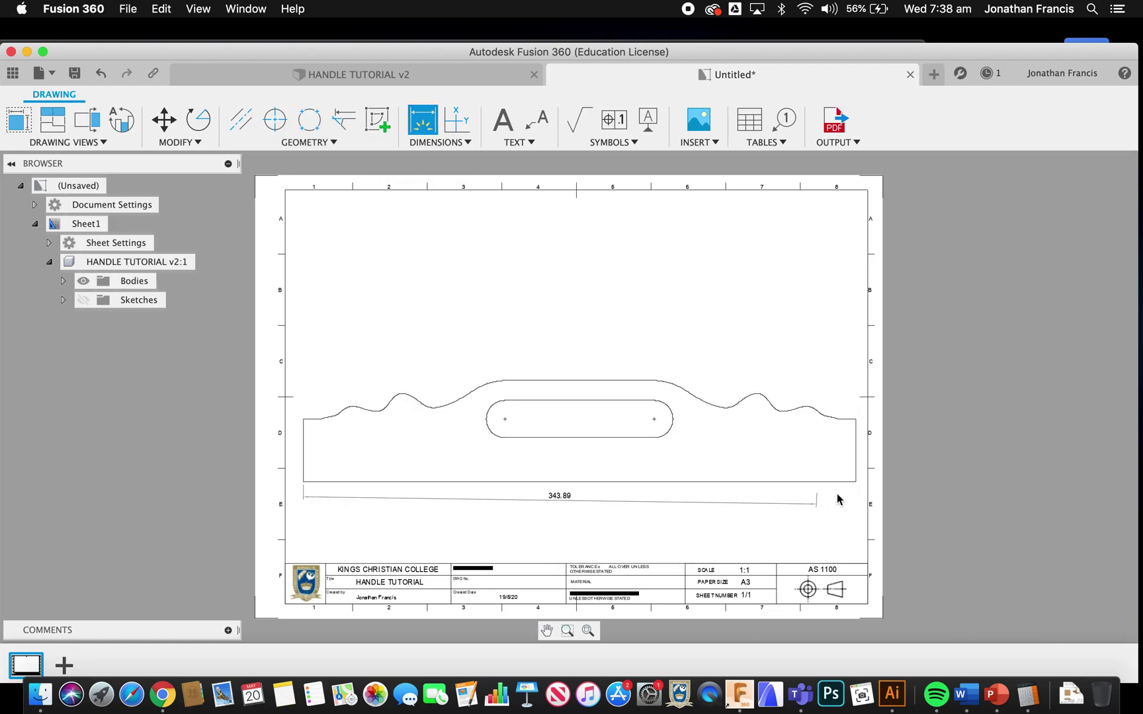
click(856, 482)
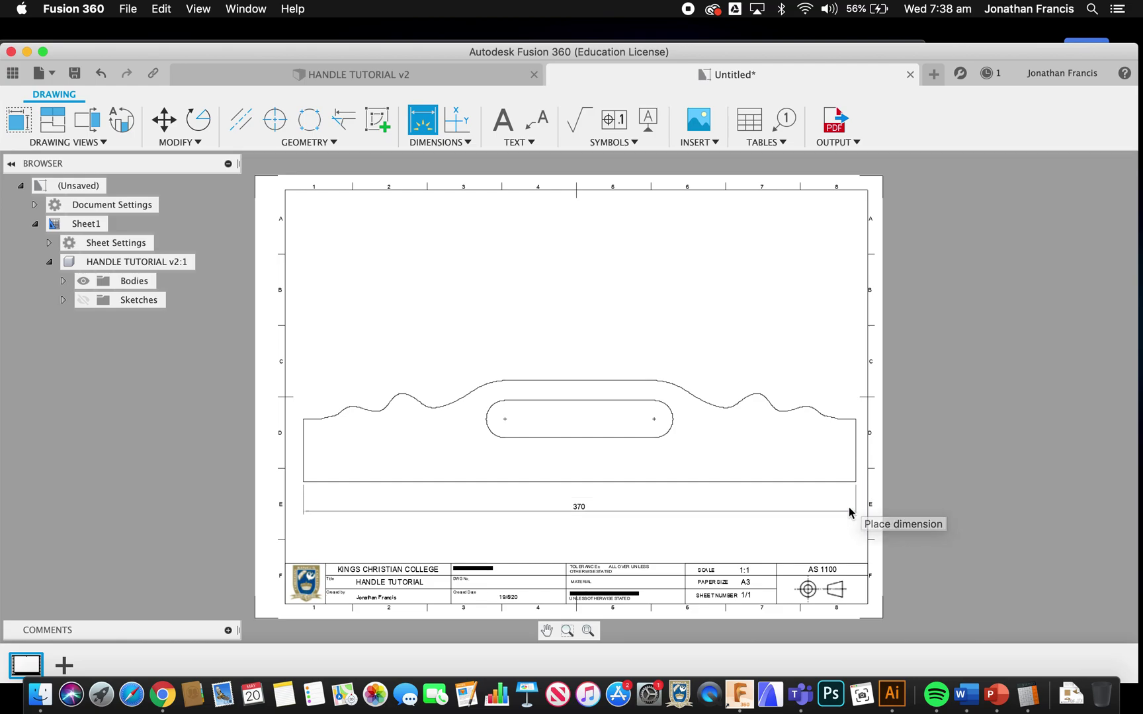
click(847, 519)
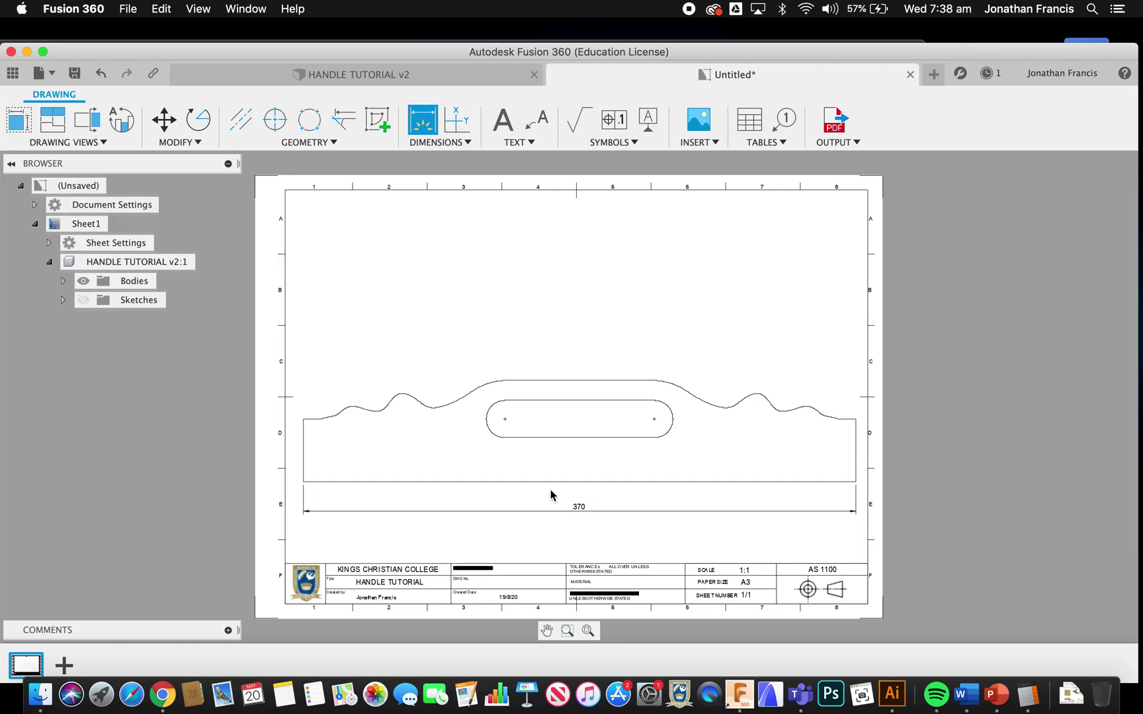
click(303, 419)
click(304, 481)
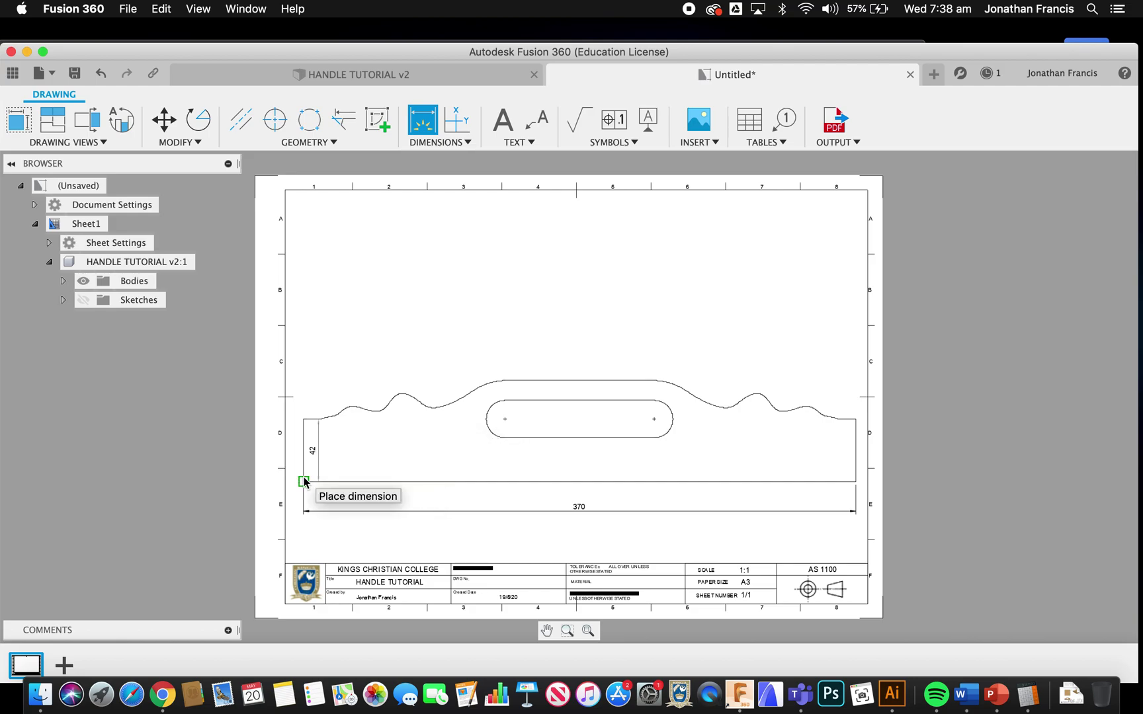
click(296, 467)
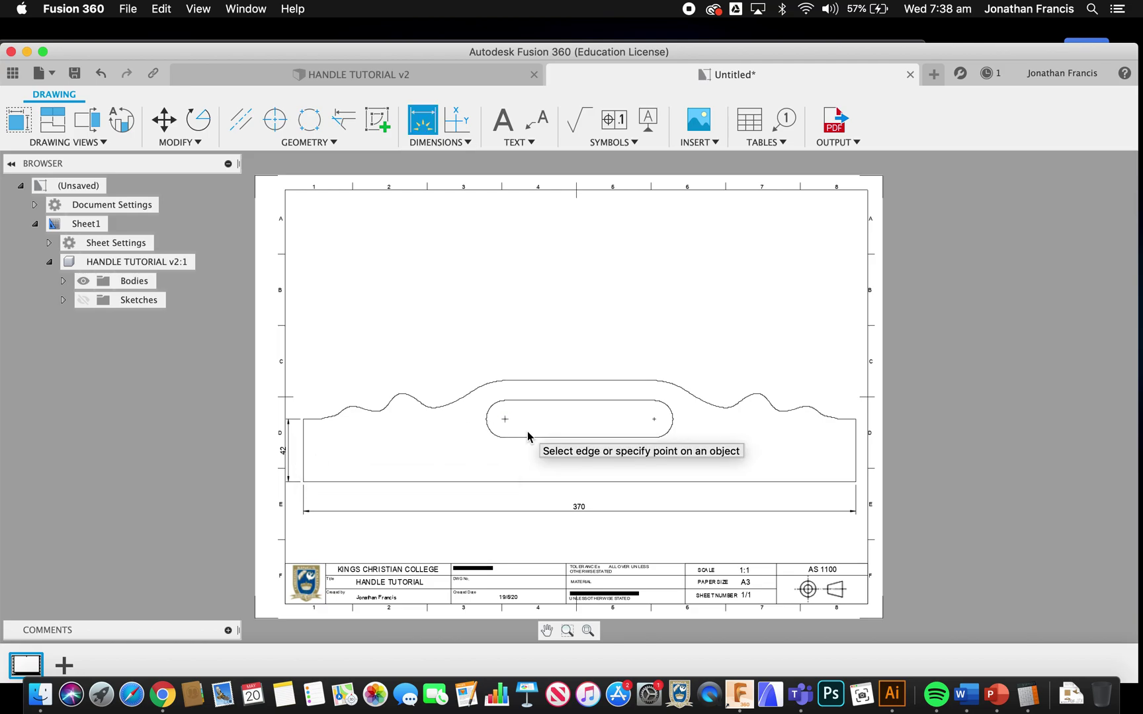
key(Escape)
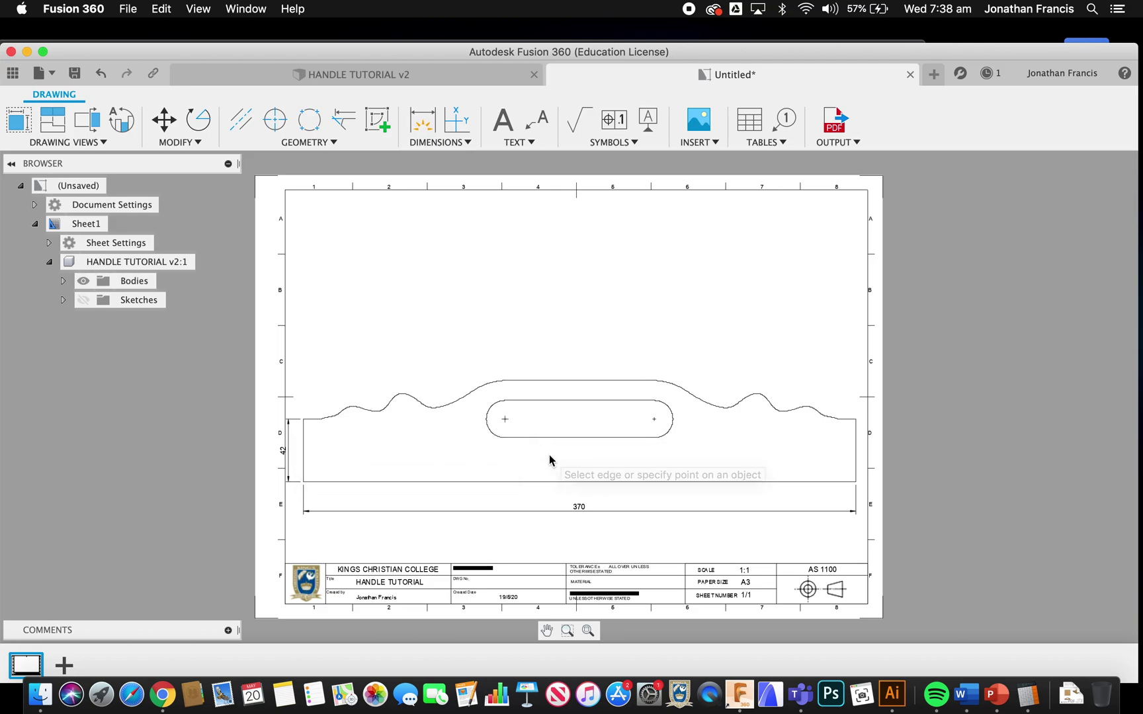
Step: Move the handle view about 2.7 mm right on the sheet and save the drawing as HANDLE TUTORIAL Drawing in the BBQ Tray folder
click(550, 455)
click(580, 432)
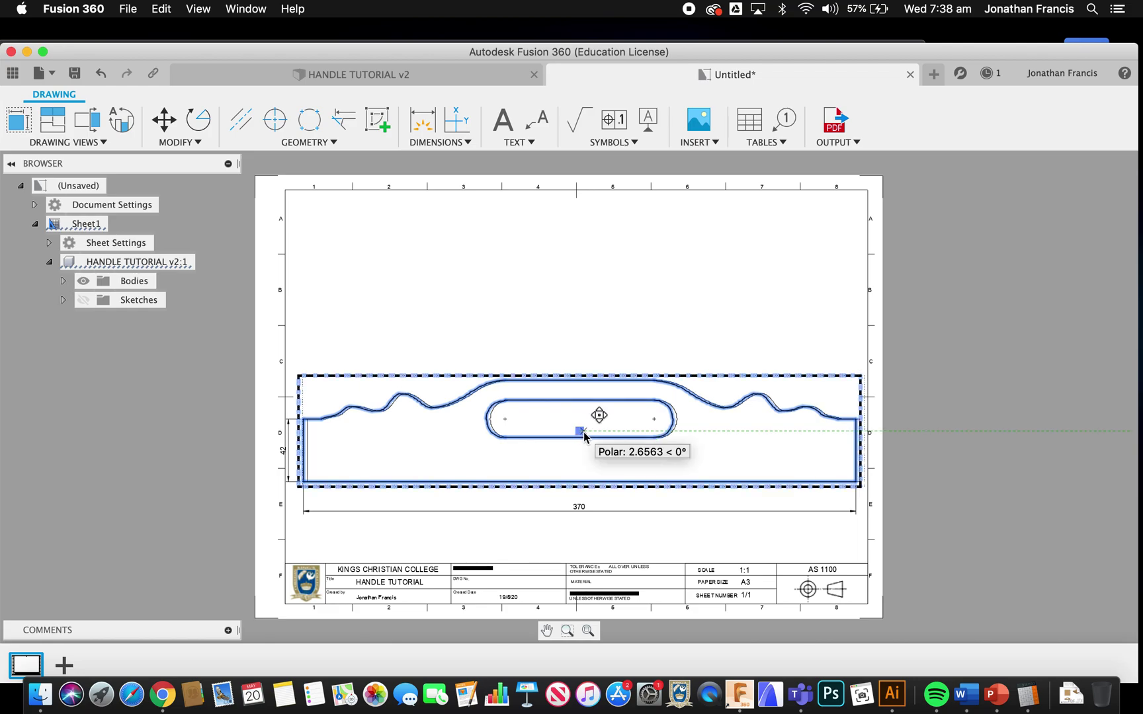
click(583, 432)
click(589, 319)
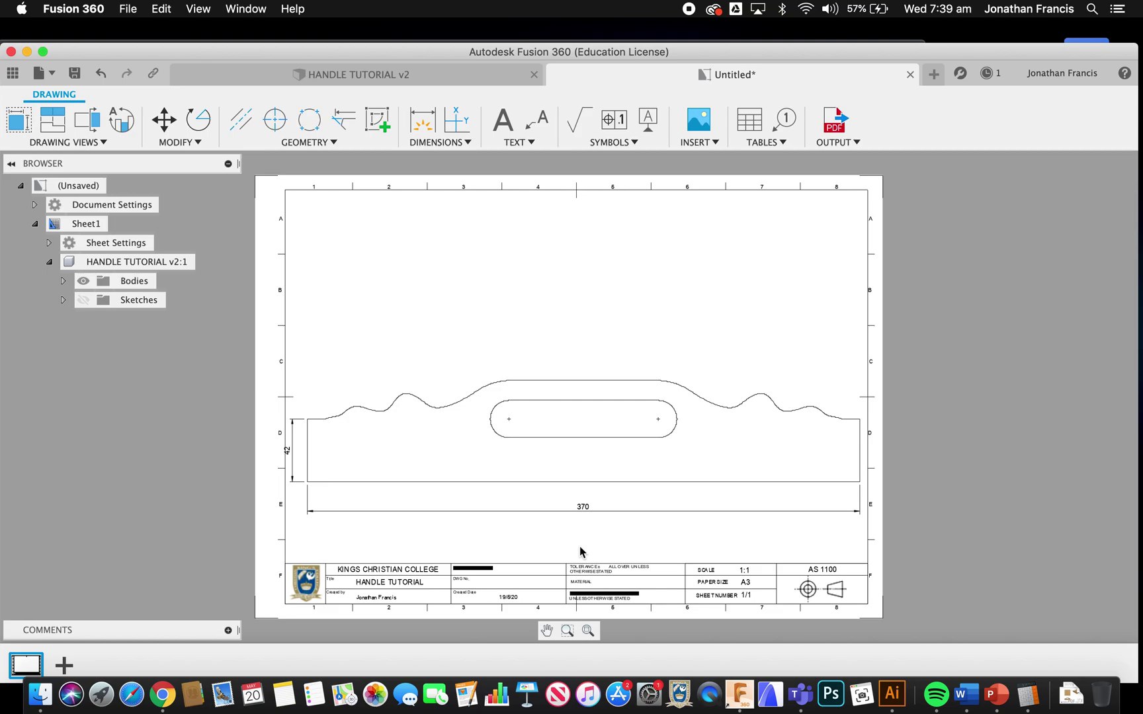
click(76, 80)
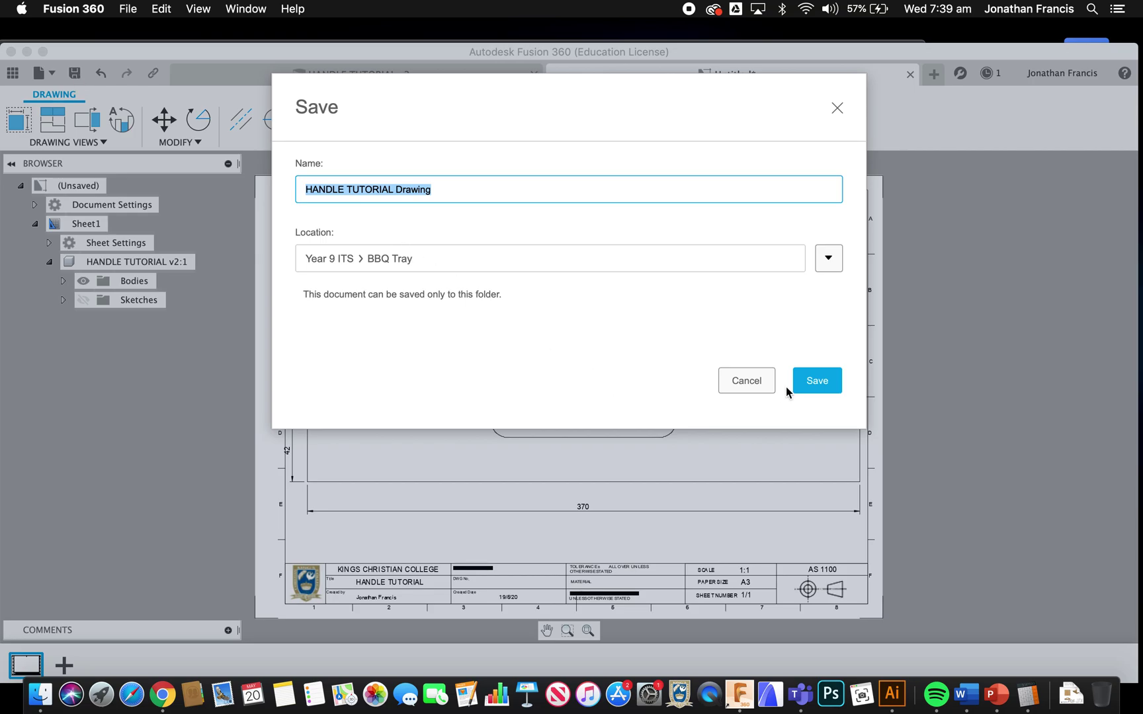
click(816, 382)
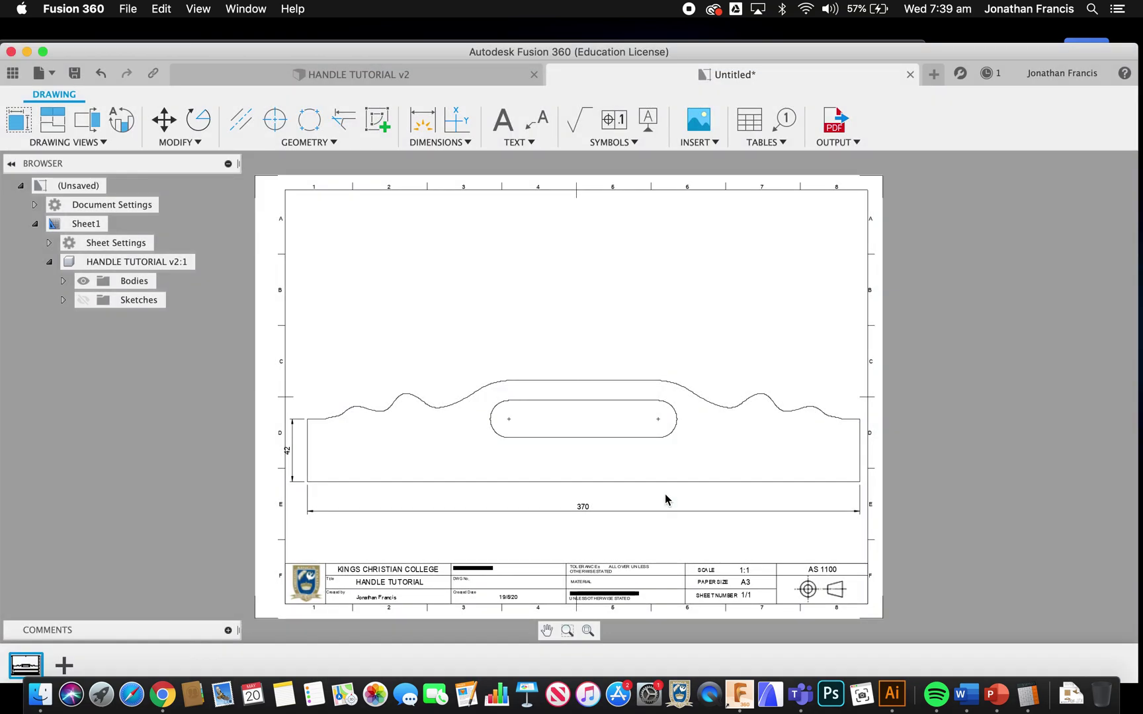